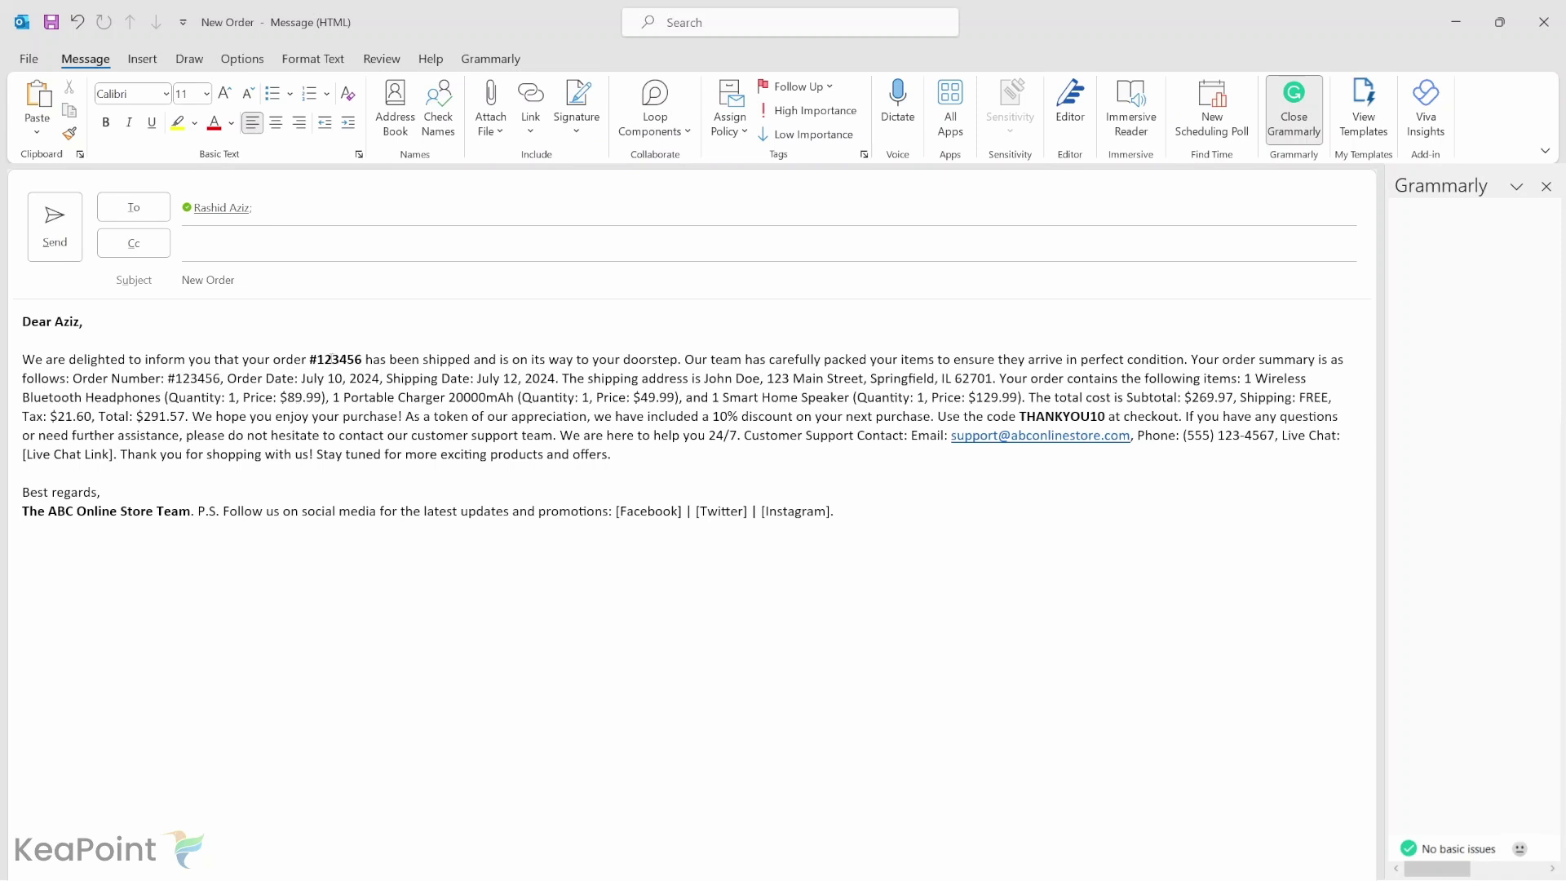
- Highlight the order number 123456 and the July shipping date in the New Order email draft
{"action": "double_click", "coordinate": [332, 358]}
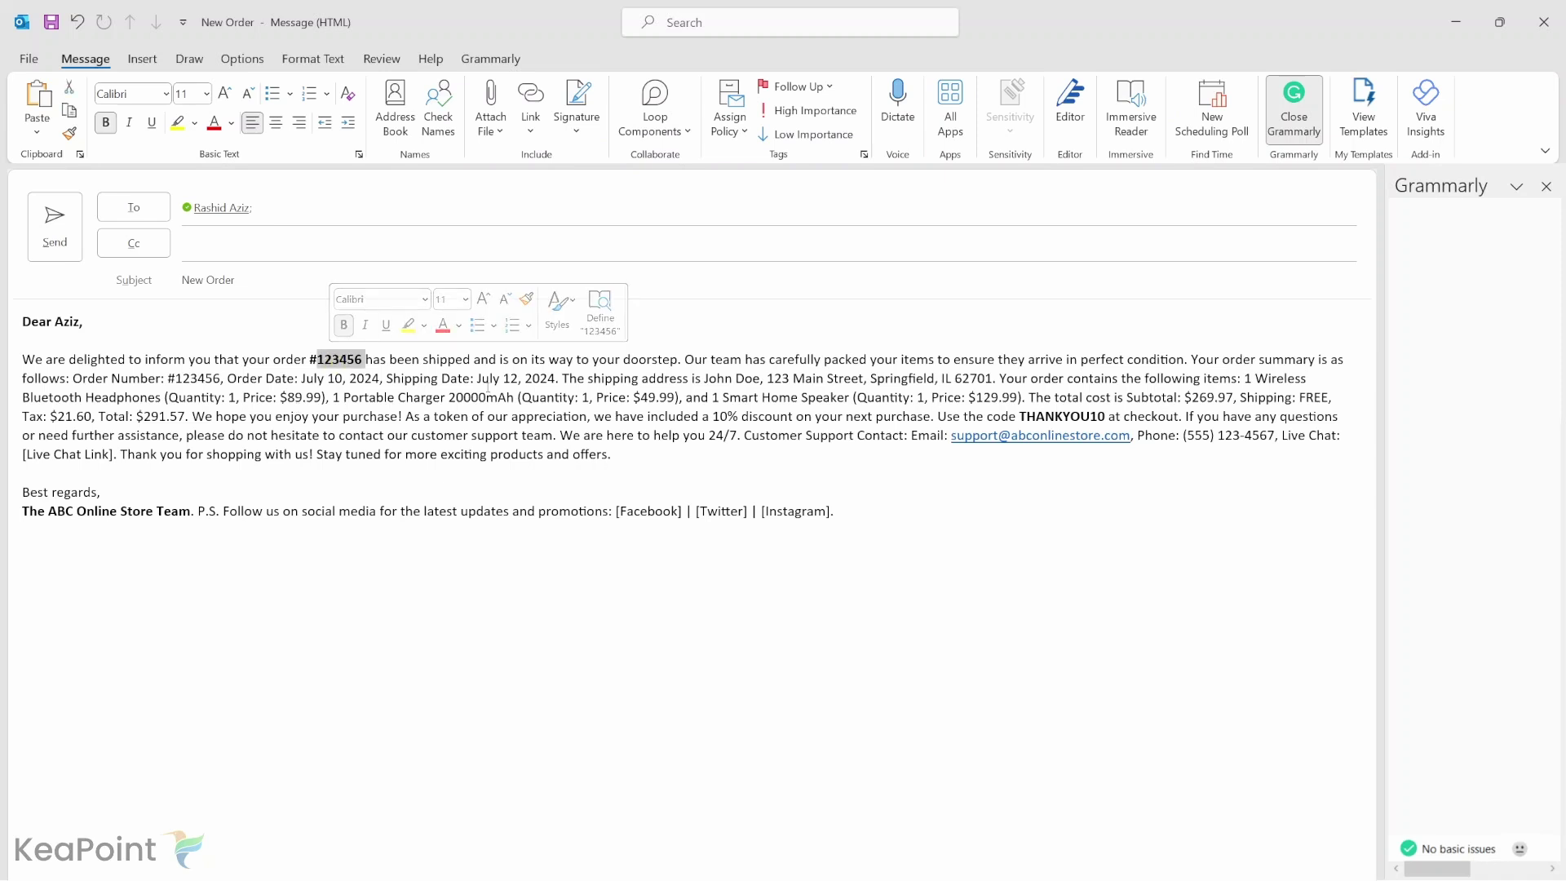
{"action": "double_click", "coordinate": [493, 381]}
{"action": "left_click", "coordinate": [350, 383]}
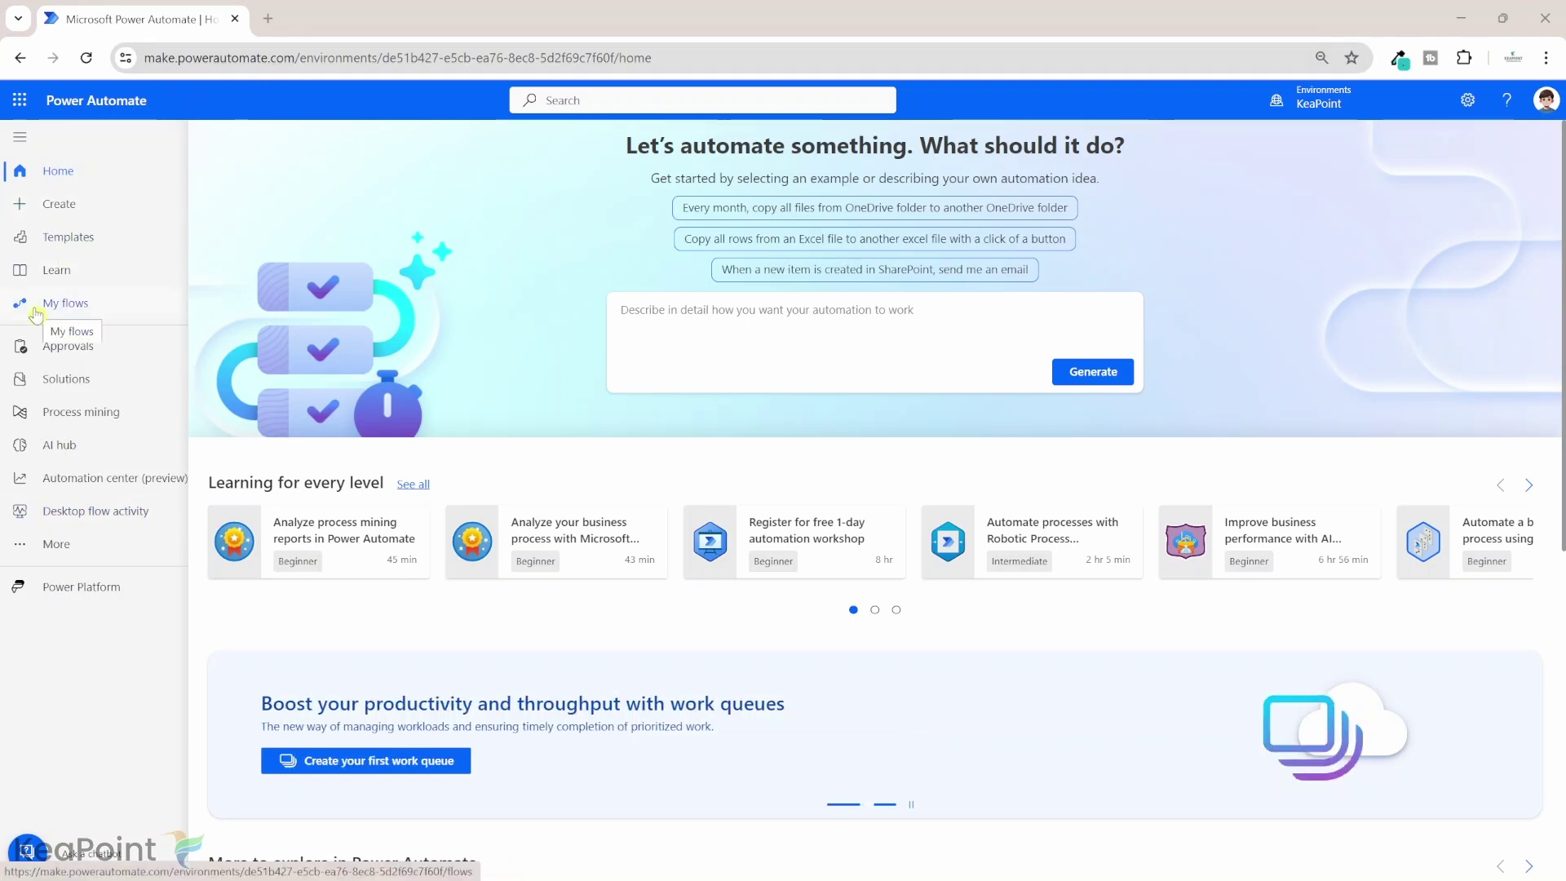
- Create automated cloud flow 'Process Orders Data' using the Outlook 'When a new email arrives (V3)' trigger
{"action": "left_click", "coordinate": [61, 204]}
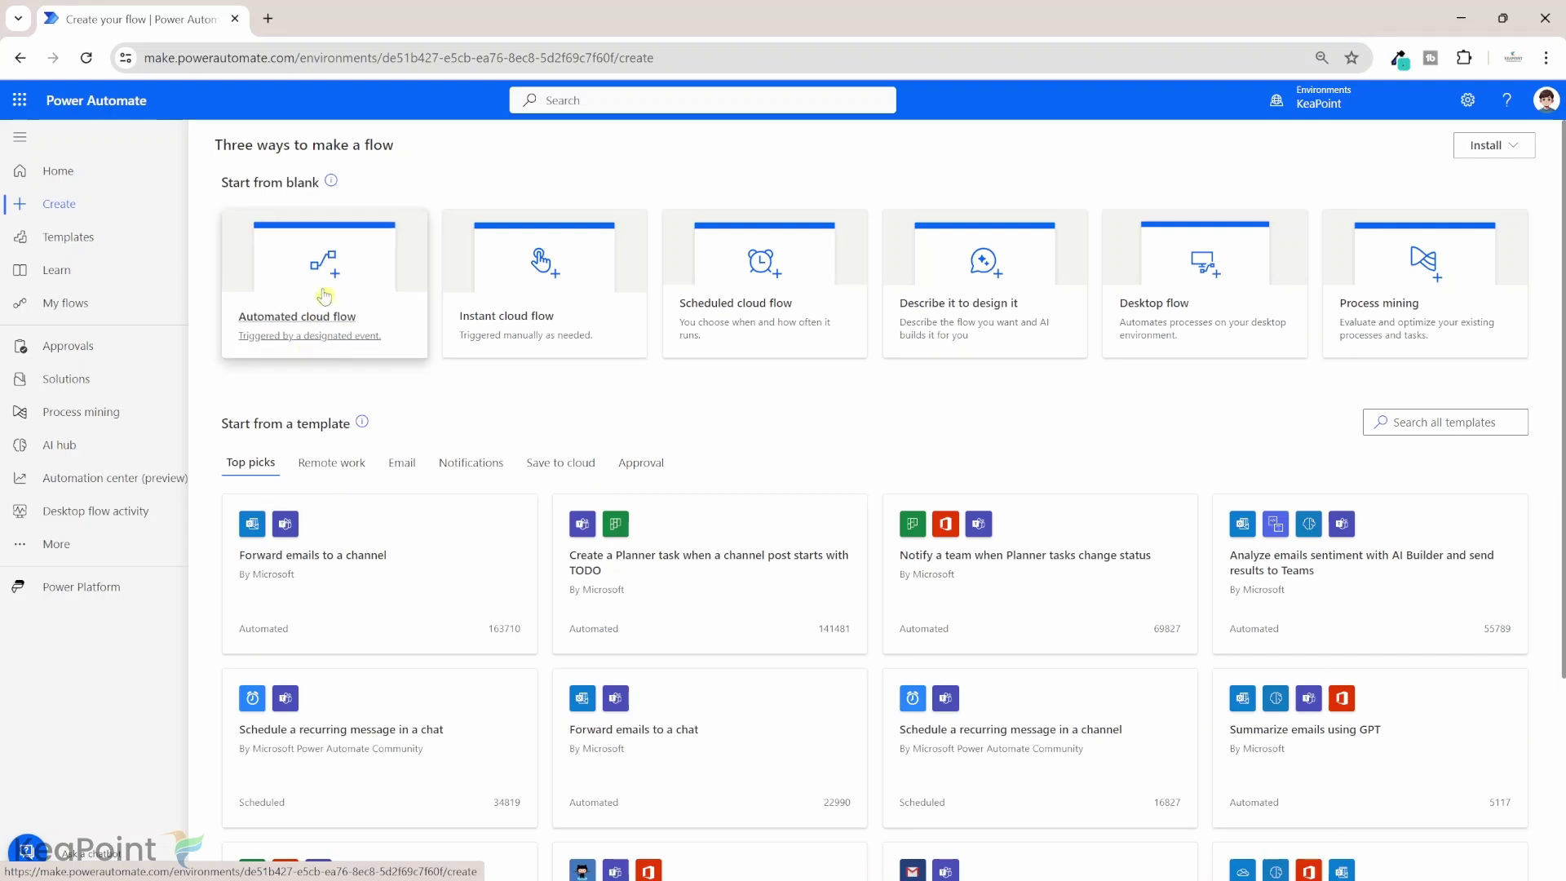
{"action": "left_click", "coordinate": [325, 297]}
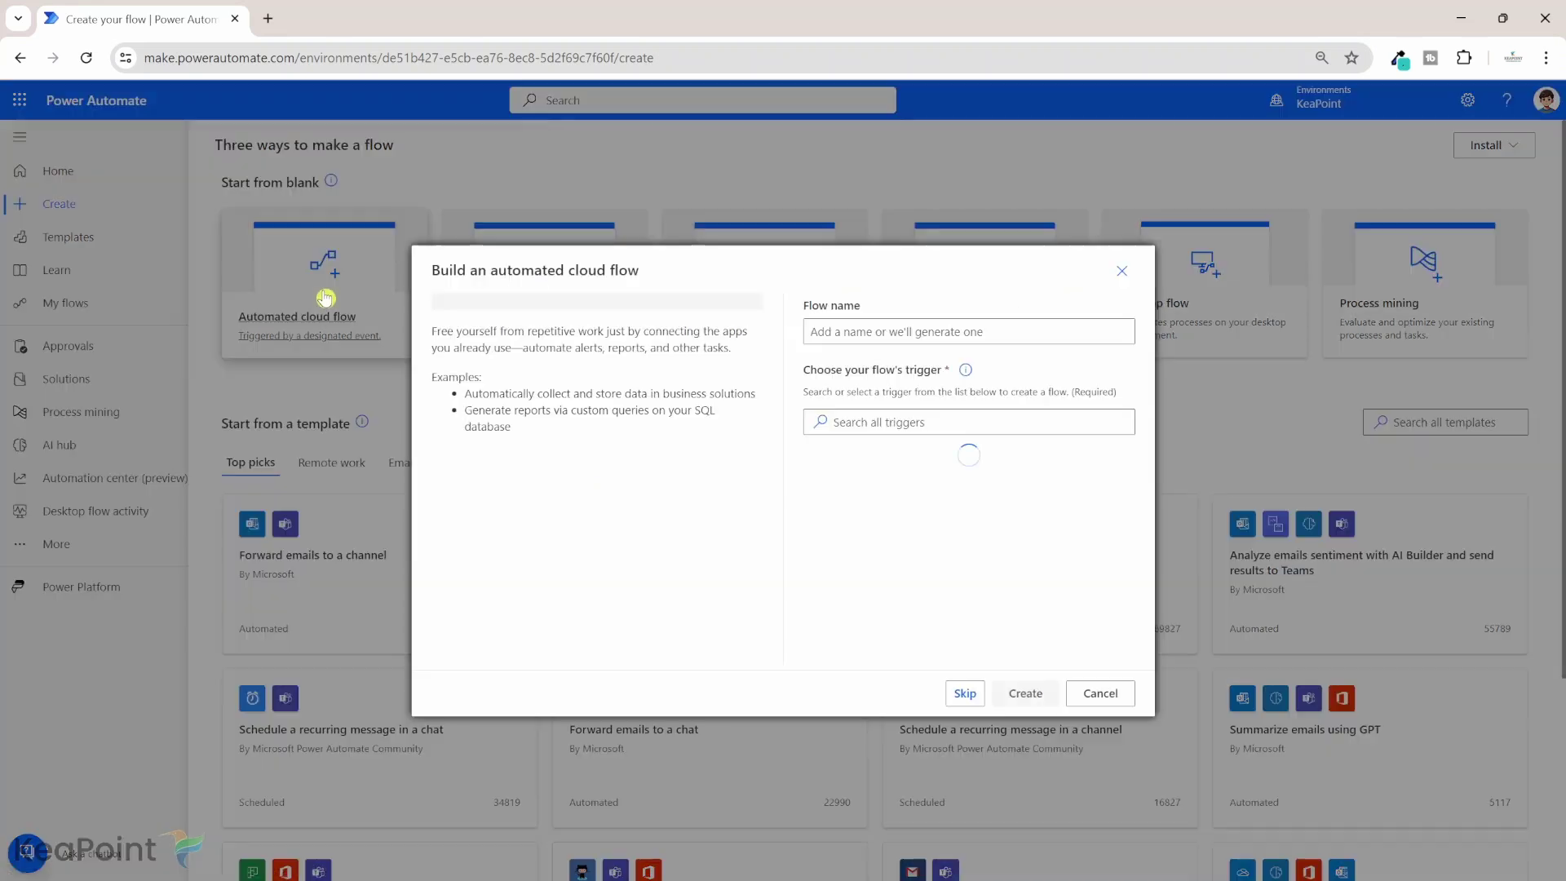
{"action": "left_click", "coordinate": [840, 323]}
{"action": "type", "text": "Process Orders Data"}
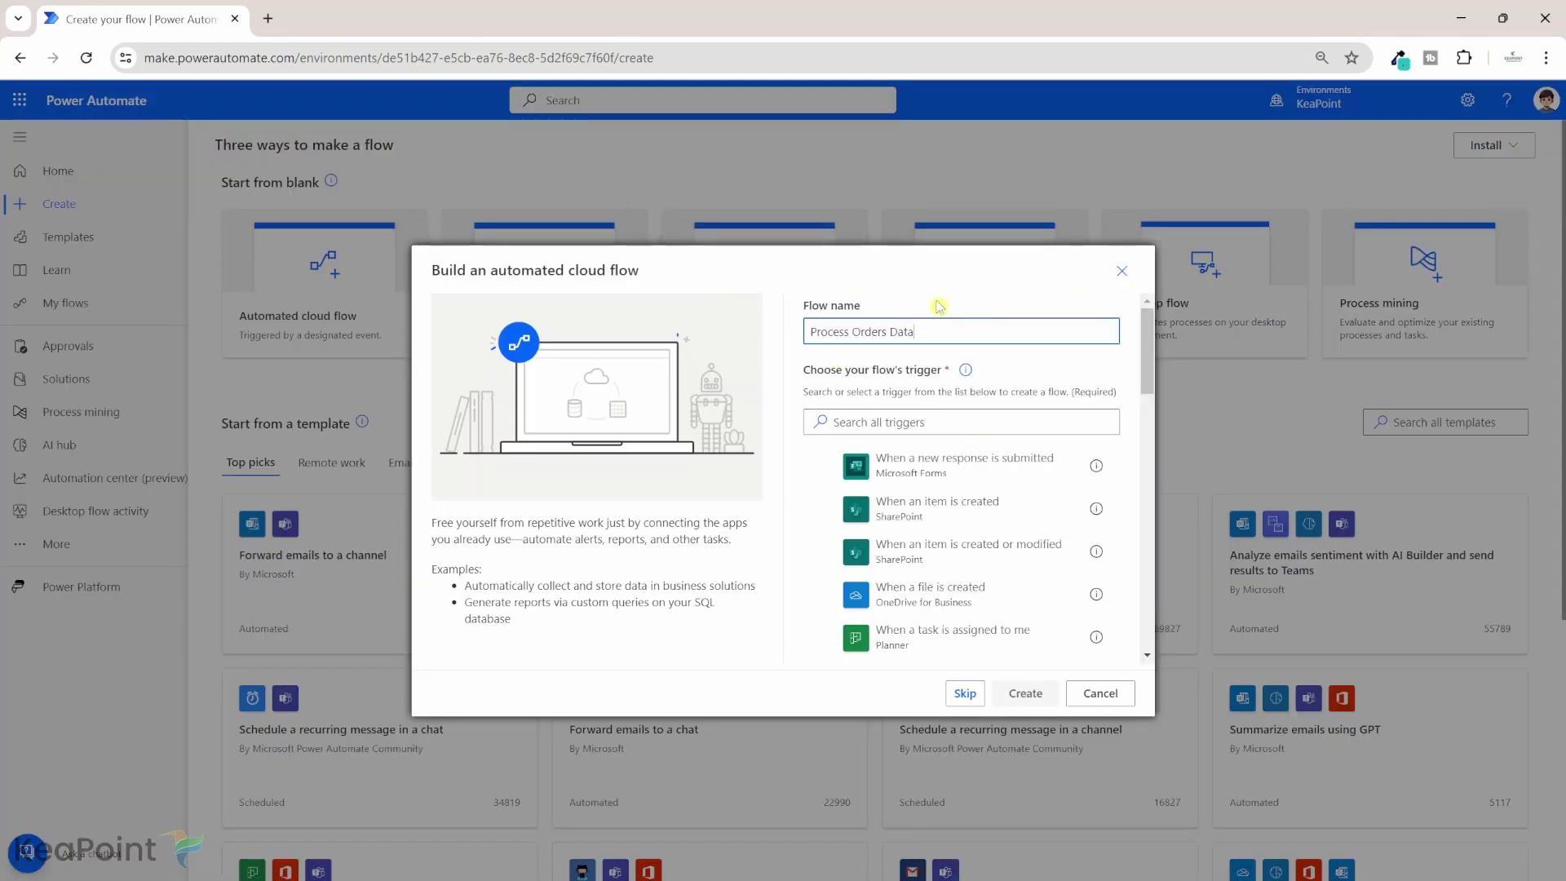
{"action": "left_click", "coordinate": [886, 424]}
{"action": "type", "text": "email"}
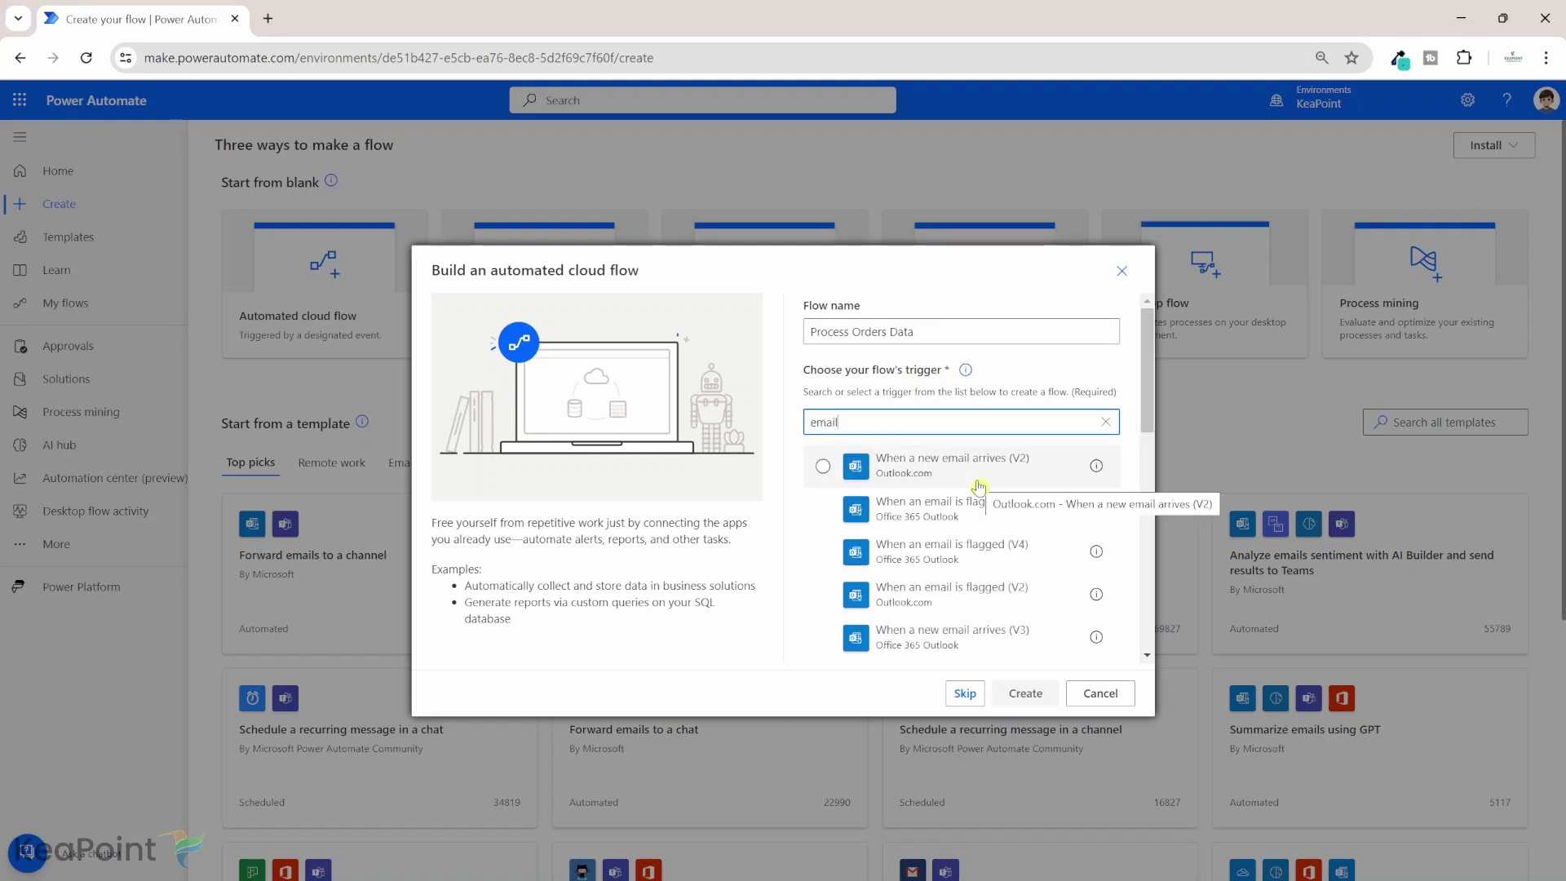
{"action": "left_click", "coordinate": [967, 648]}
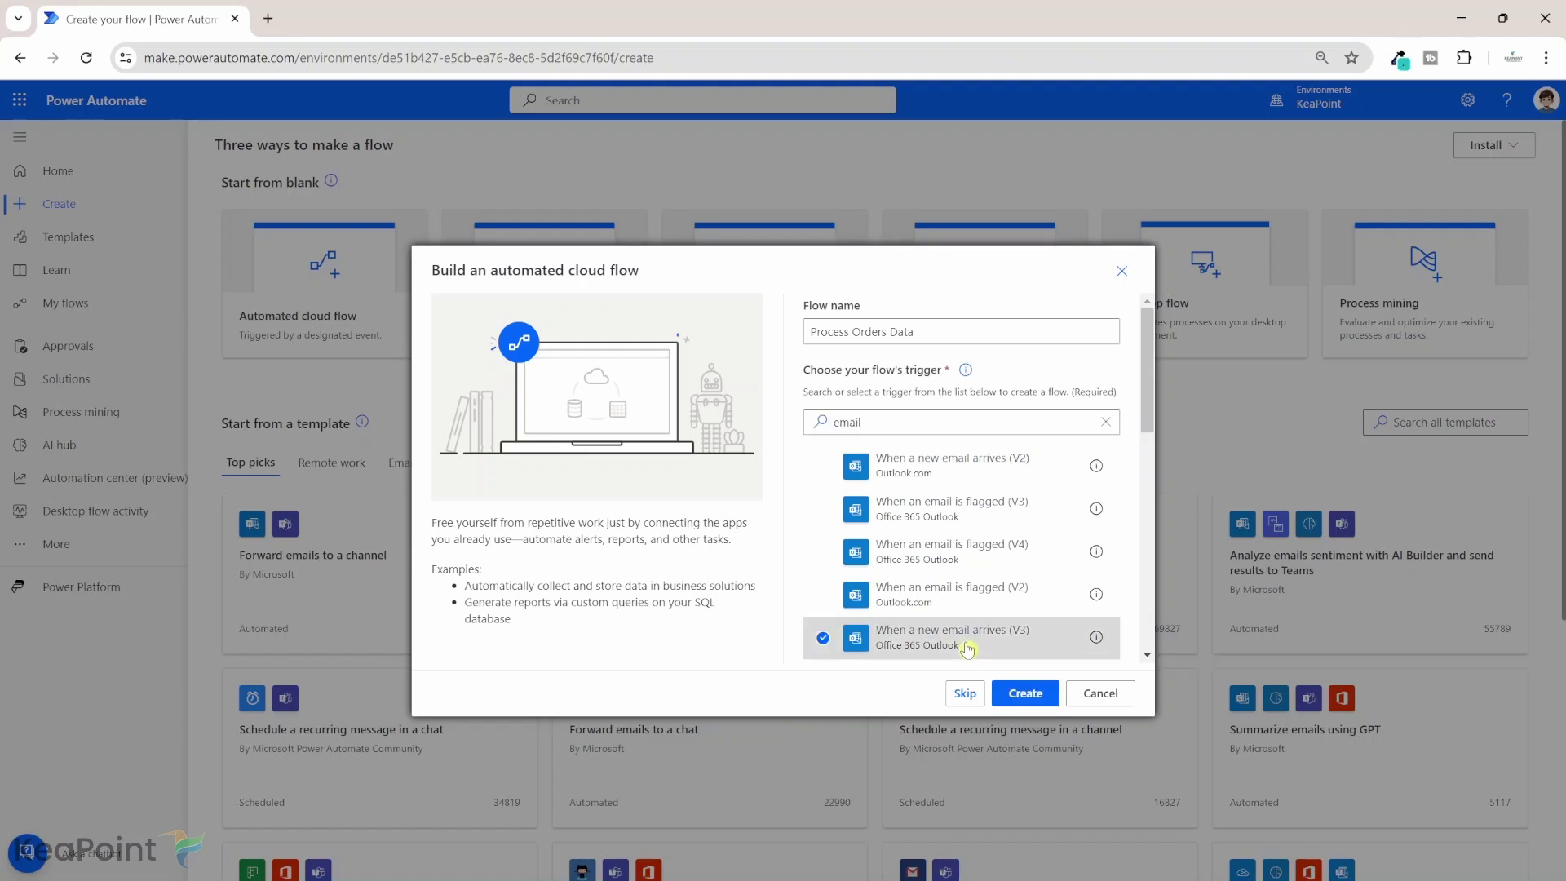
{"action": "left_click", "coordinate": [1026, 693]}
{"action": "left_click", "coordinate": [786, 311]}
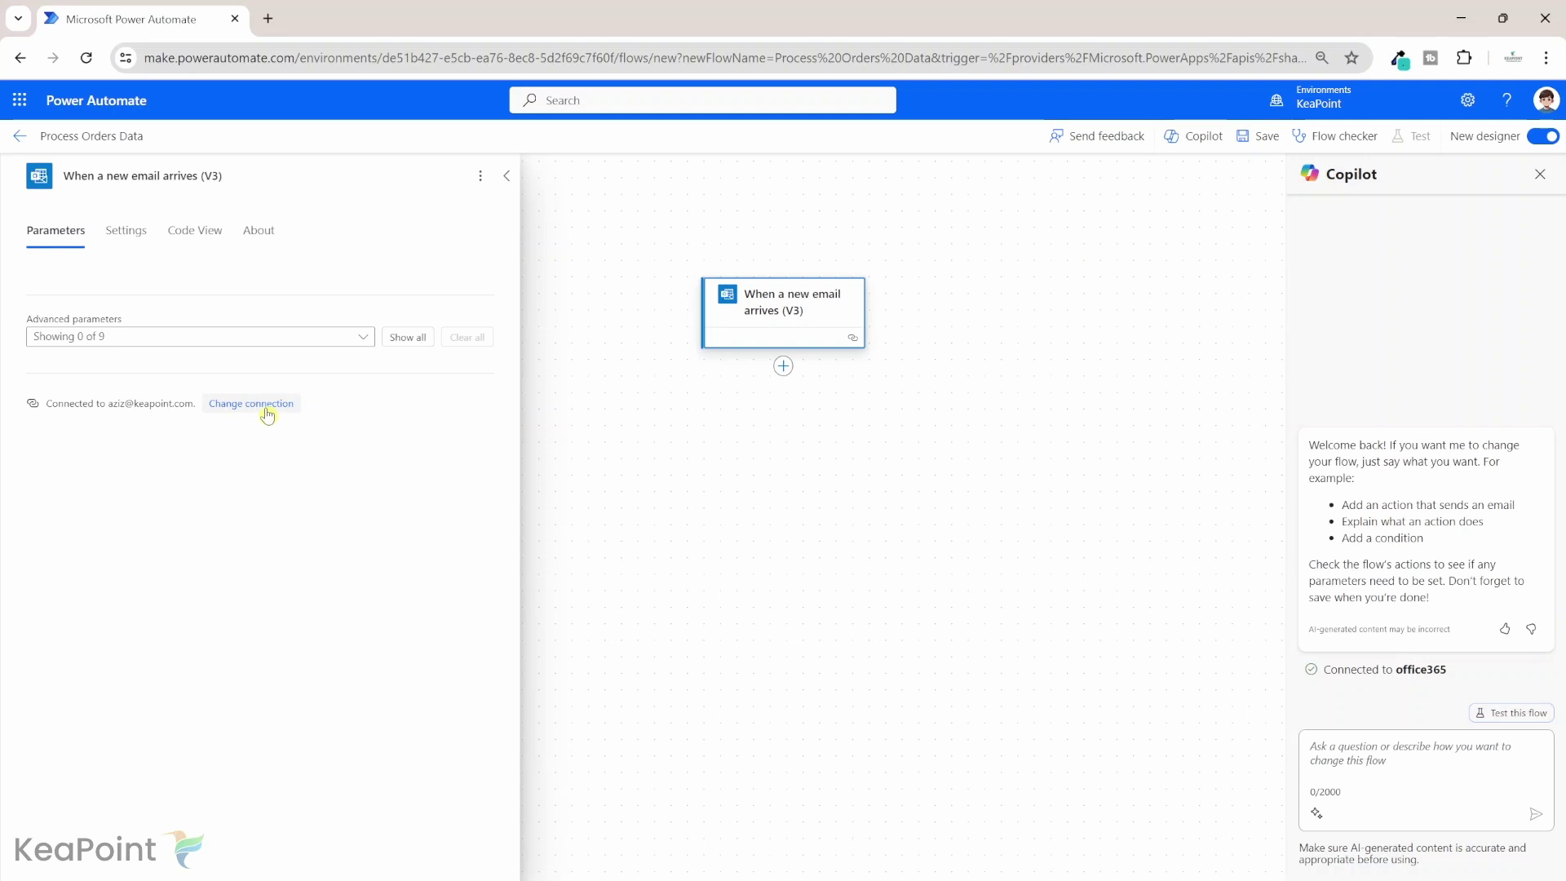
- Add the AI Builder action 'Create text with GPT using a prompt' below the email trigger
{"action": "left_click", "coordinate": [782, 373]}
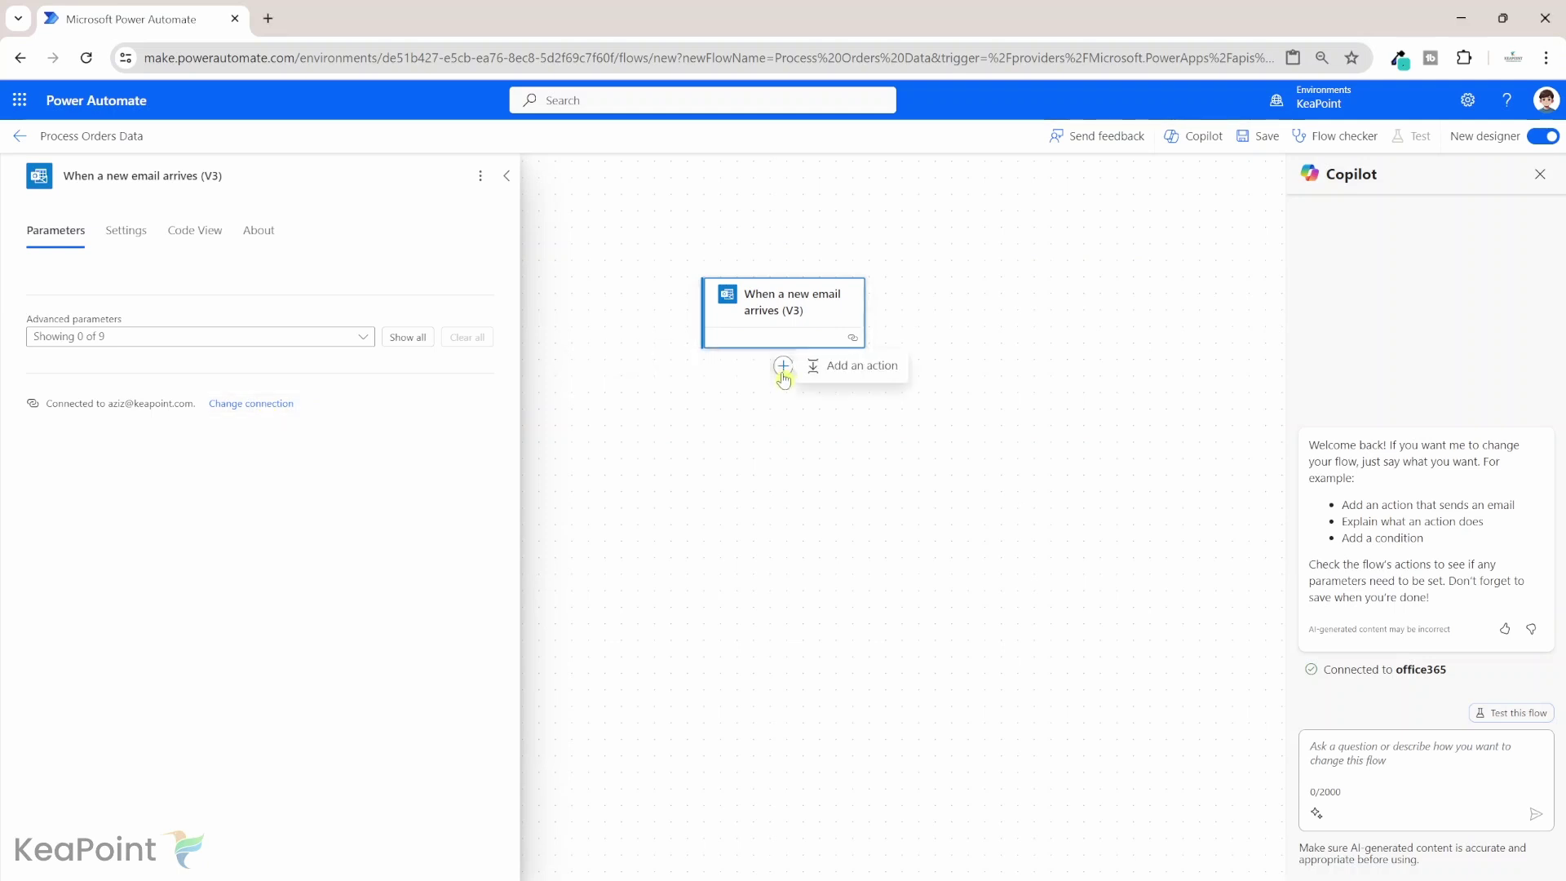
{"action": "left_click", "coordinate": [849, 372]}
{"action": "type", "text": "AI"}
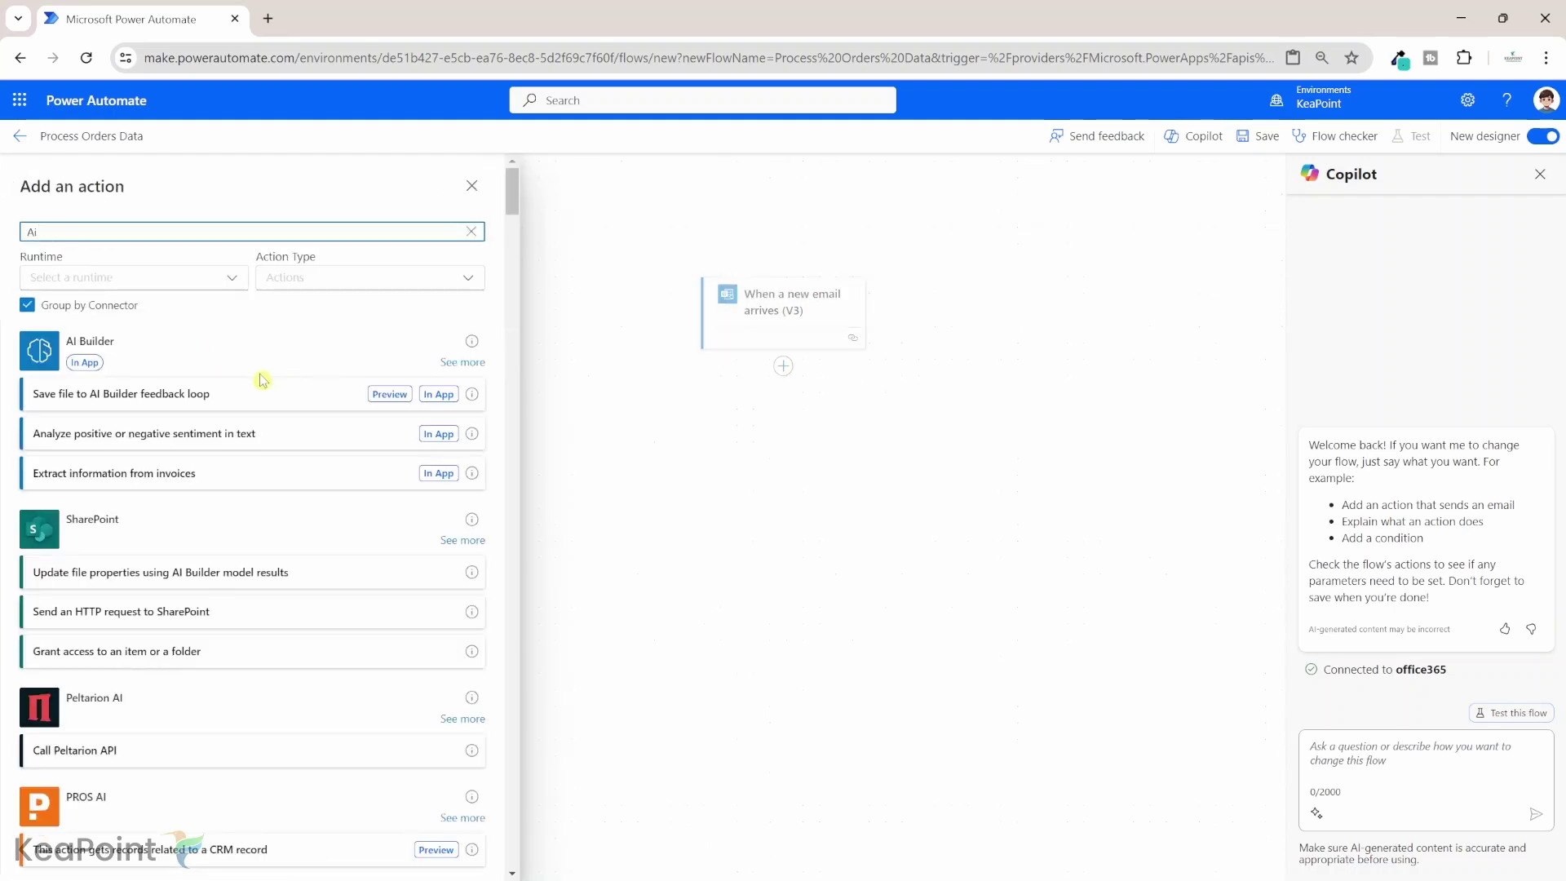
{"action": "left_click", "coordinate": [456, 364]}
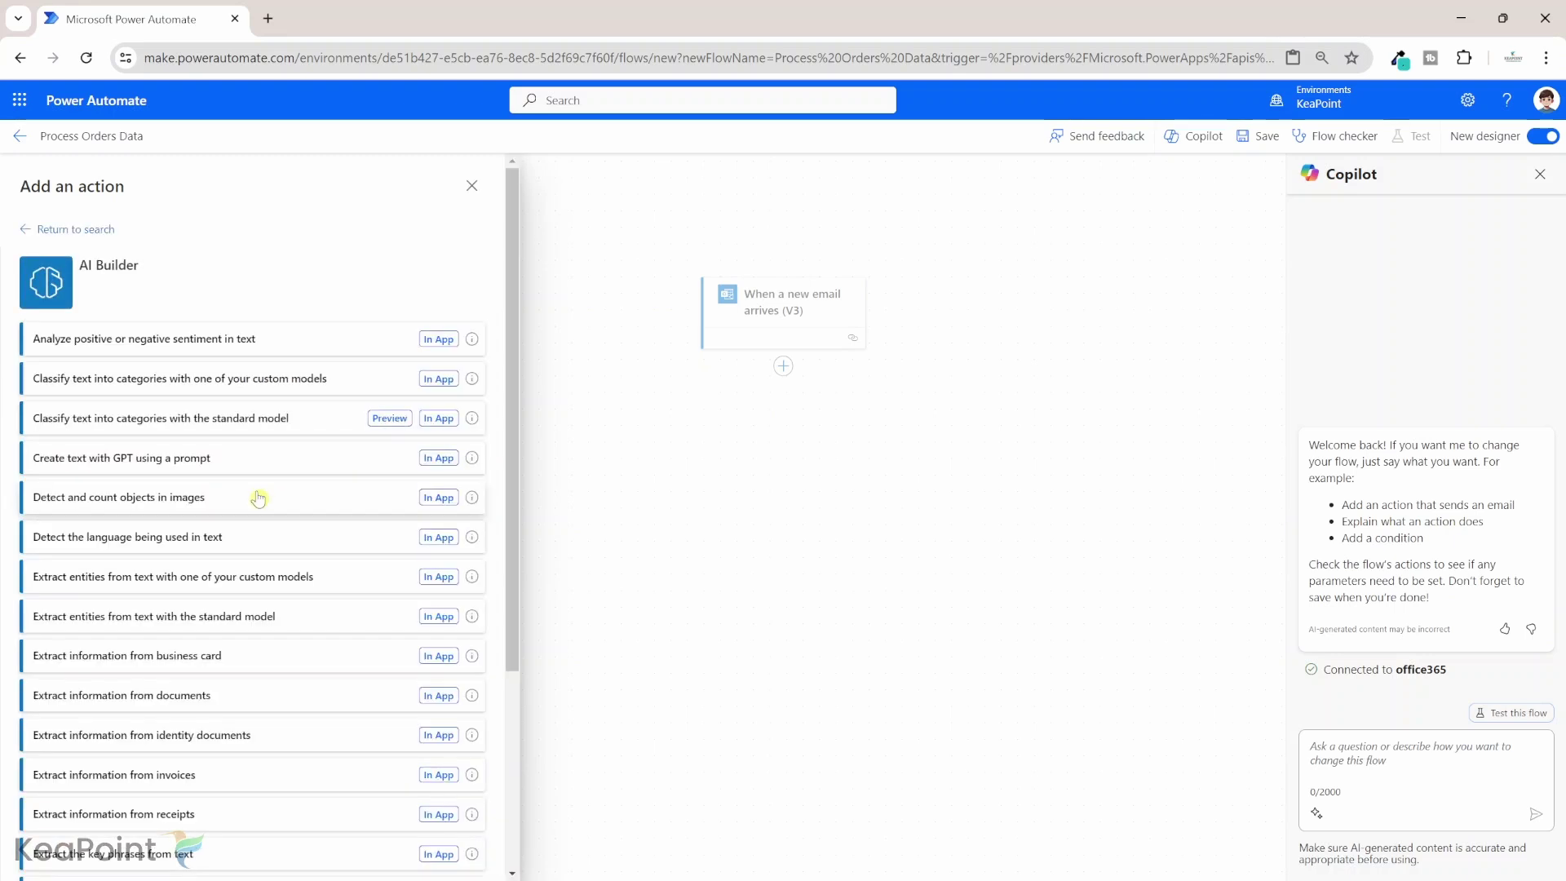
{"action": "scroll", "coordinate": [259, 498], "scroll_direction": "down", "scroll_amount": 2}
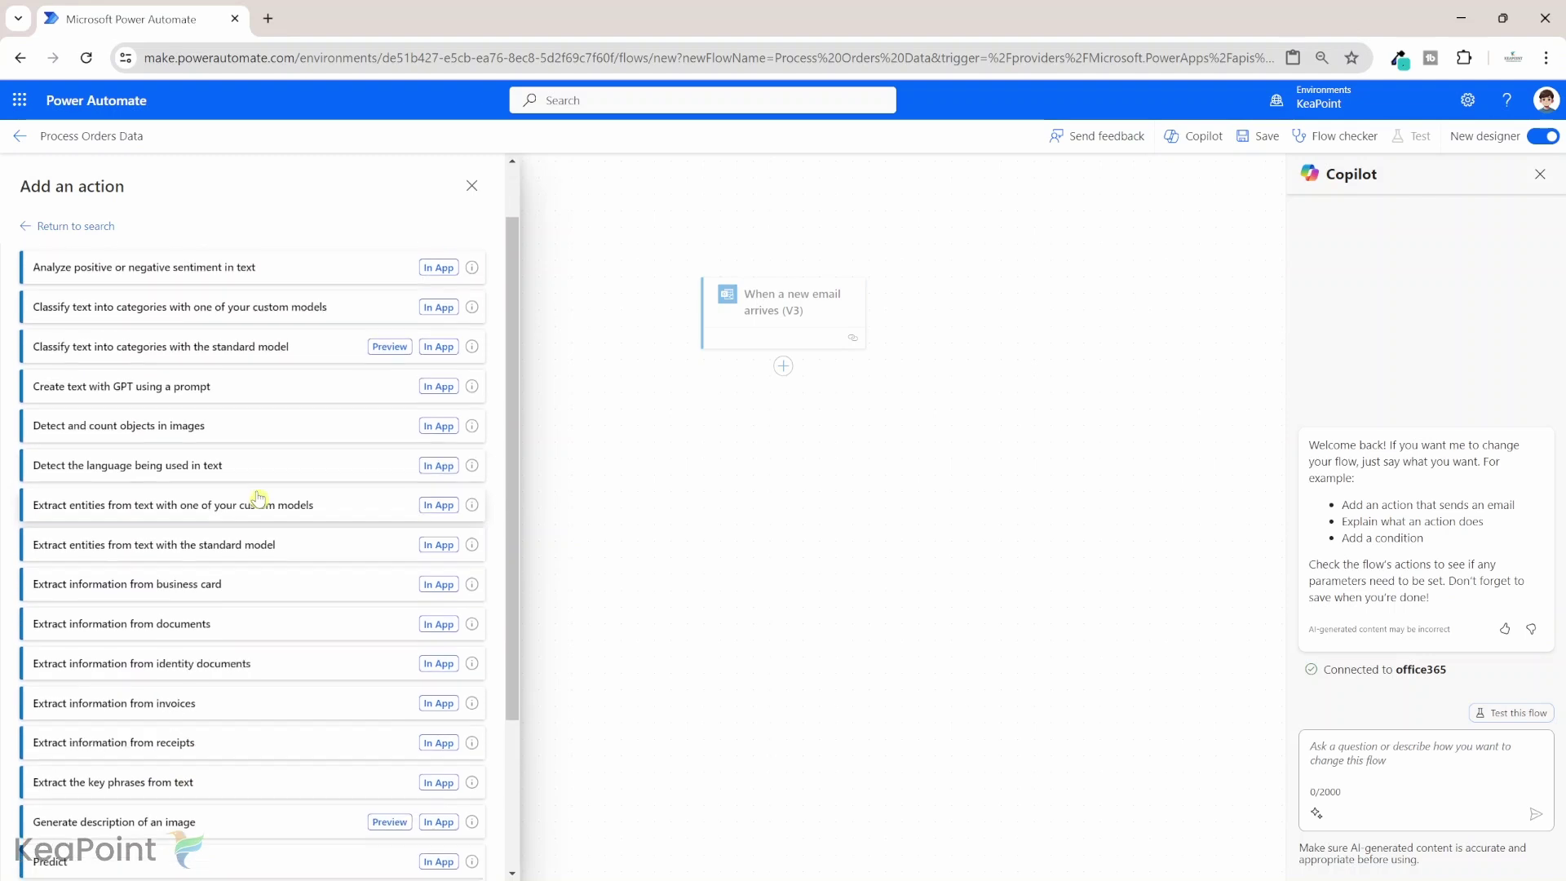
{"action": "scroll", "coordinate": [259, 498], "scroll_direction": "down", "scroll_amount": 2}
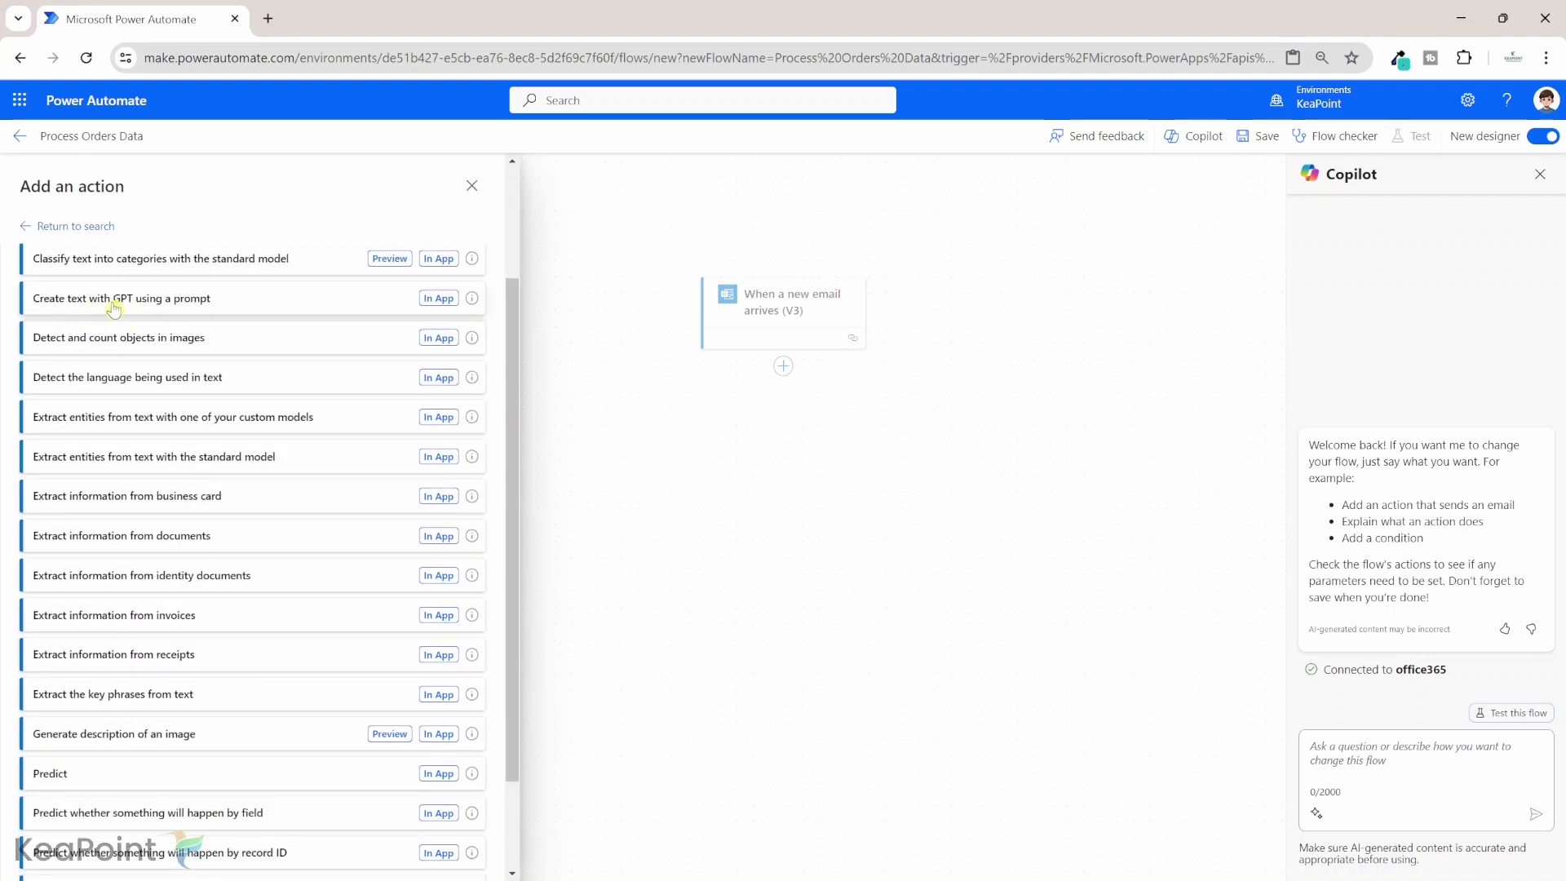
{"action": "left_click", "coordinate": [200, 305]}
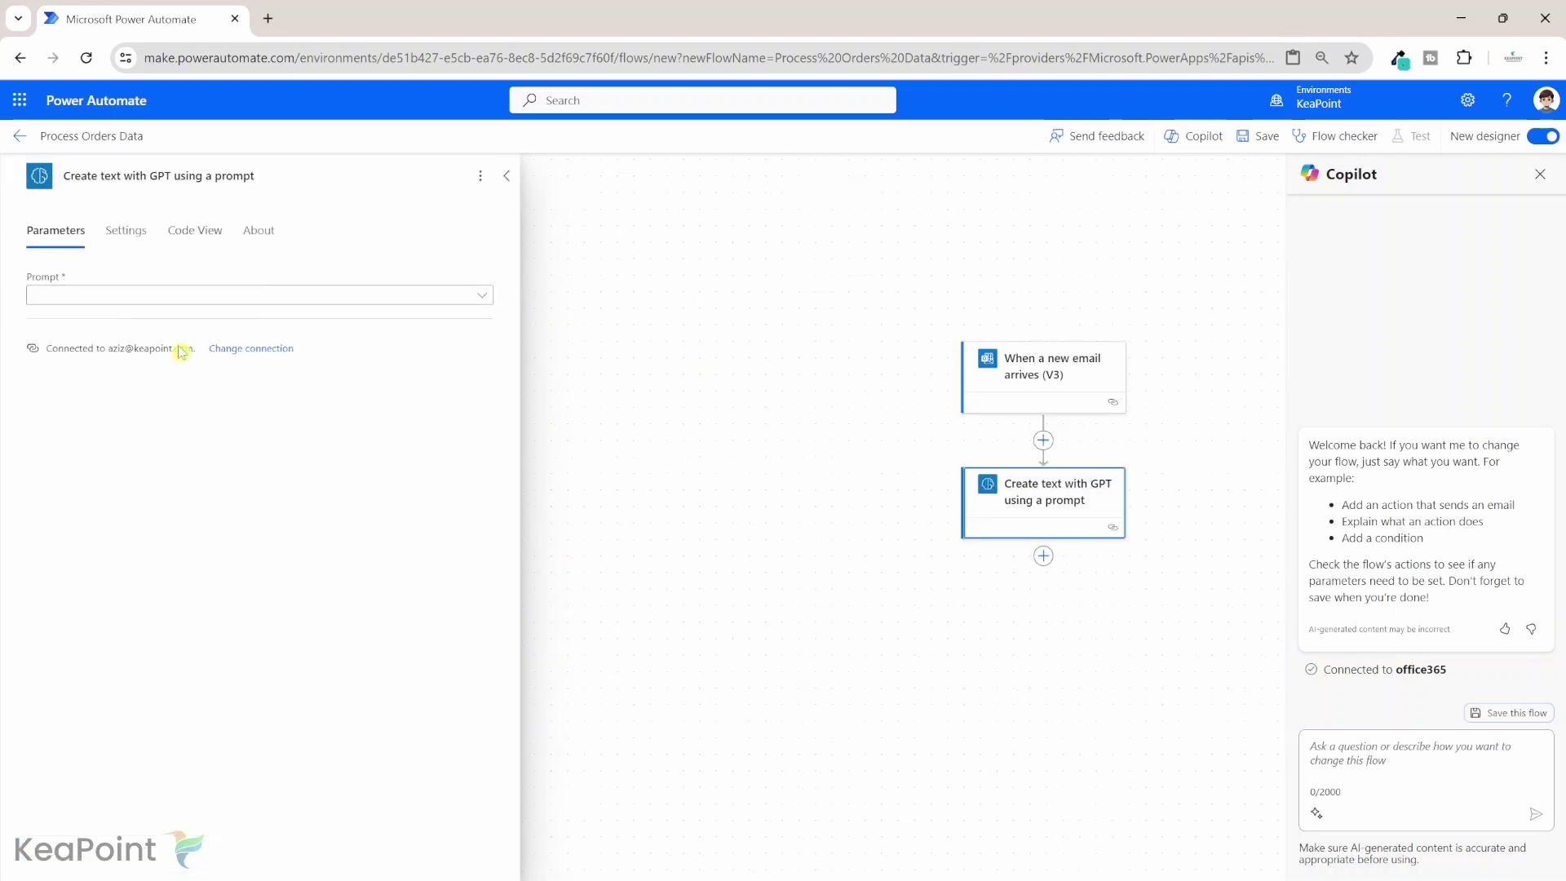
- Choose New custom prompt from the GPT action's Prompt dropdown
{"action": "left_click", "coordinate": [224, 298]}
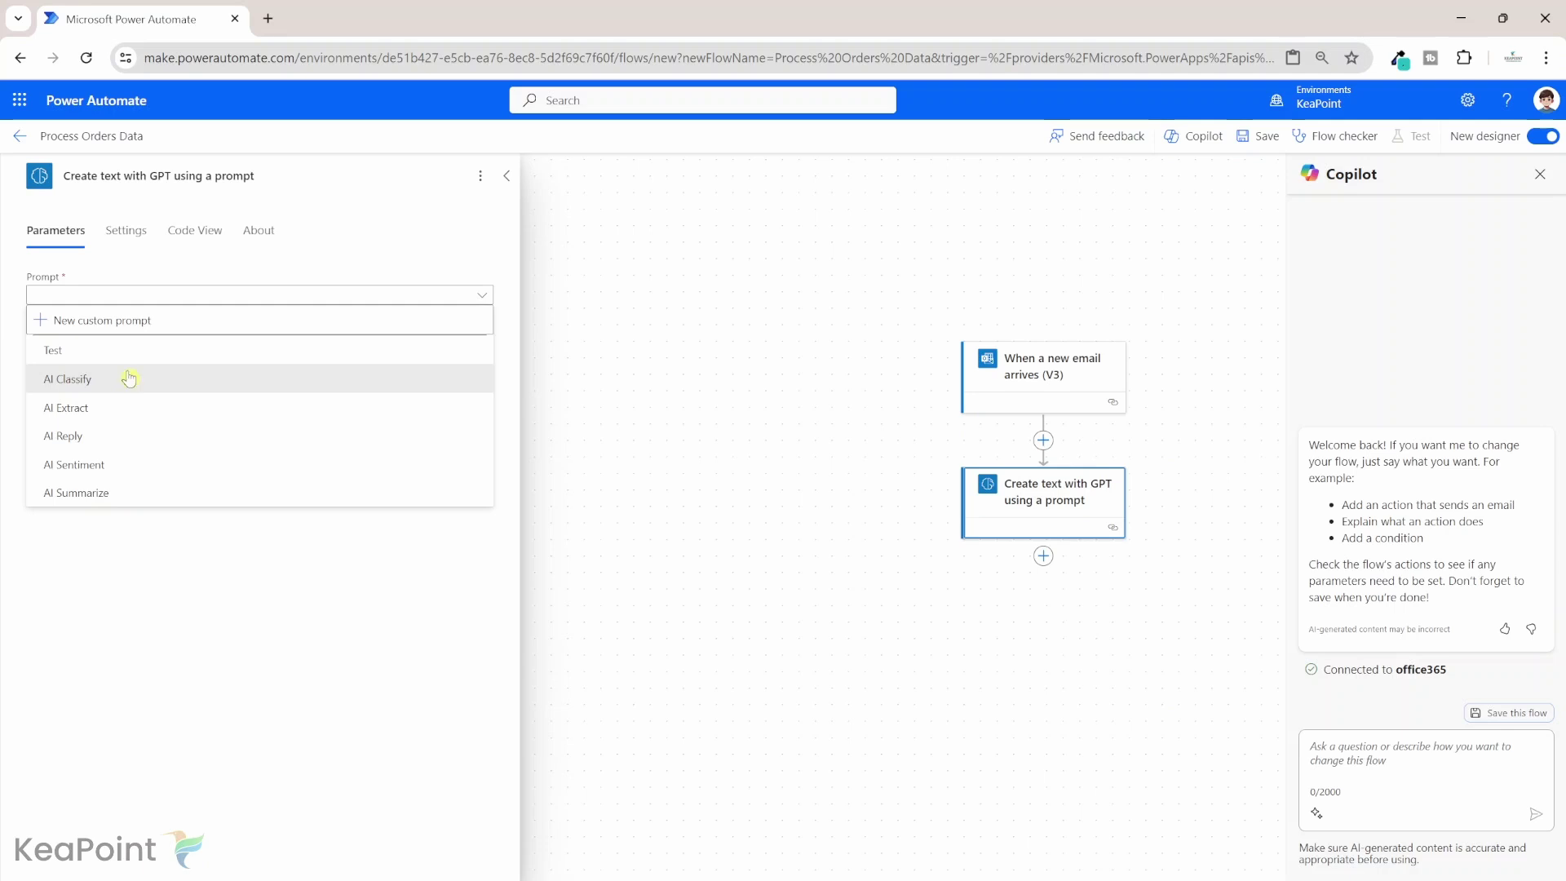
{"action": "left_click", "coordinate": [81, 321]}
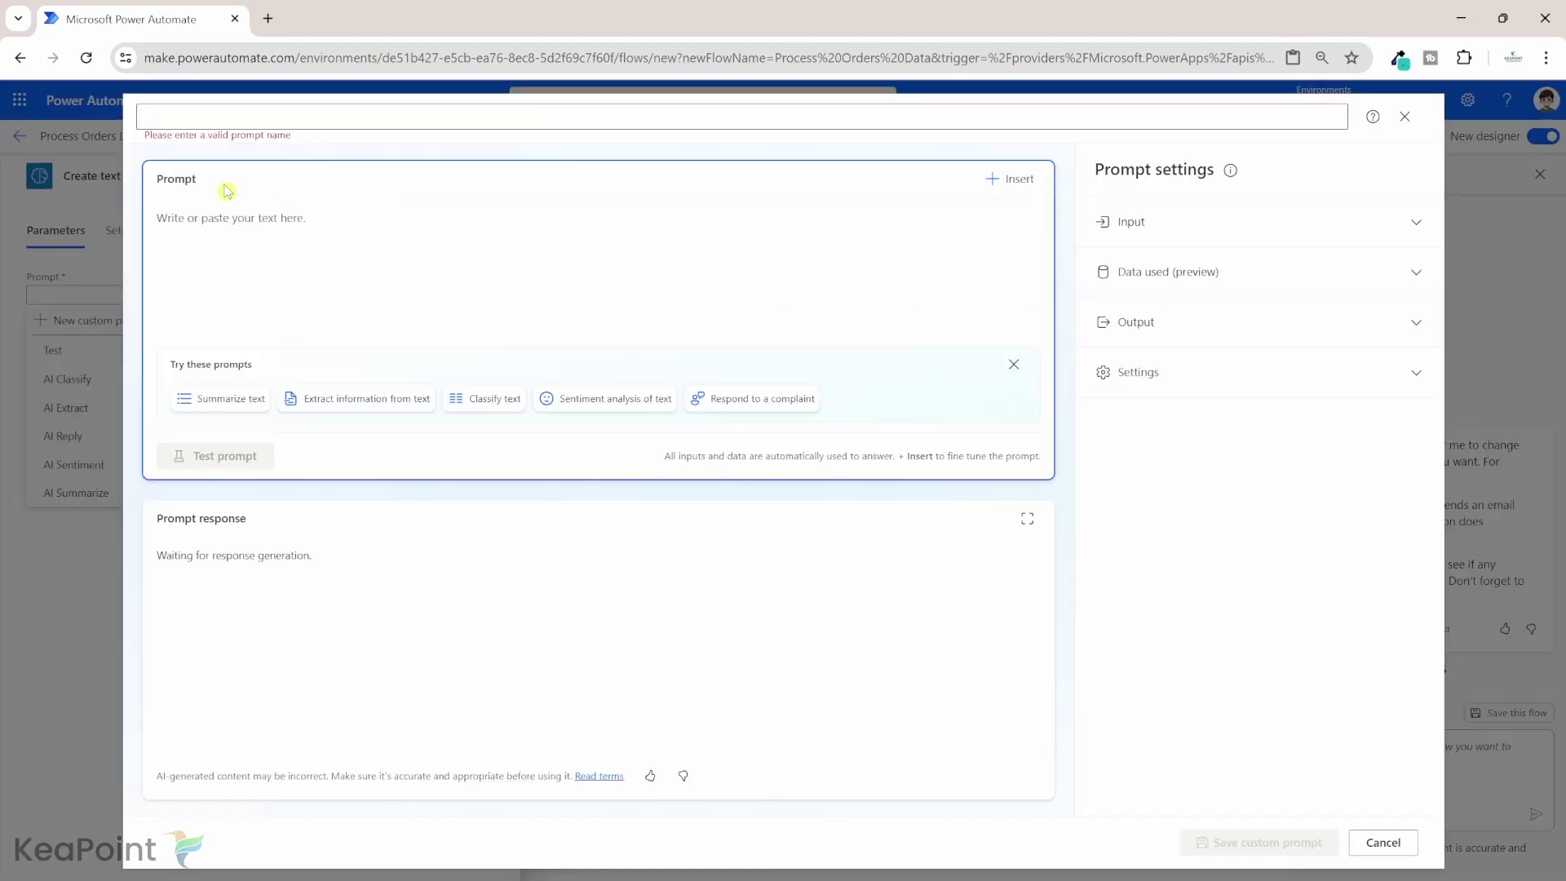
- Name the prompt OrderEmailsProcessing and add an Email Body input
{"action": "left_click", "coordinate": [278, 121]}
{"action": "type", "text": "OrderEmailsProcessing"}
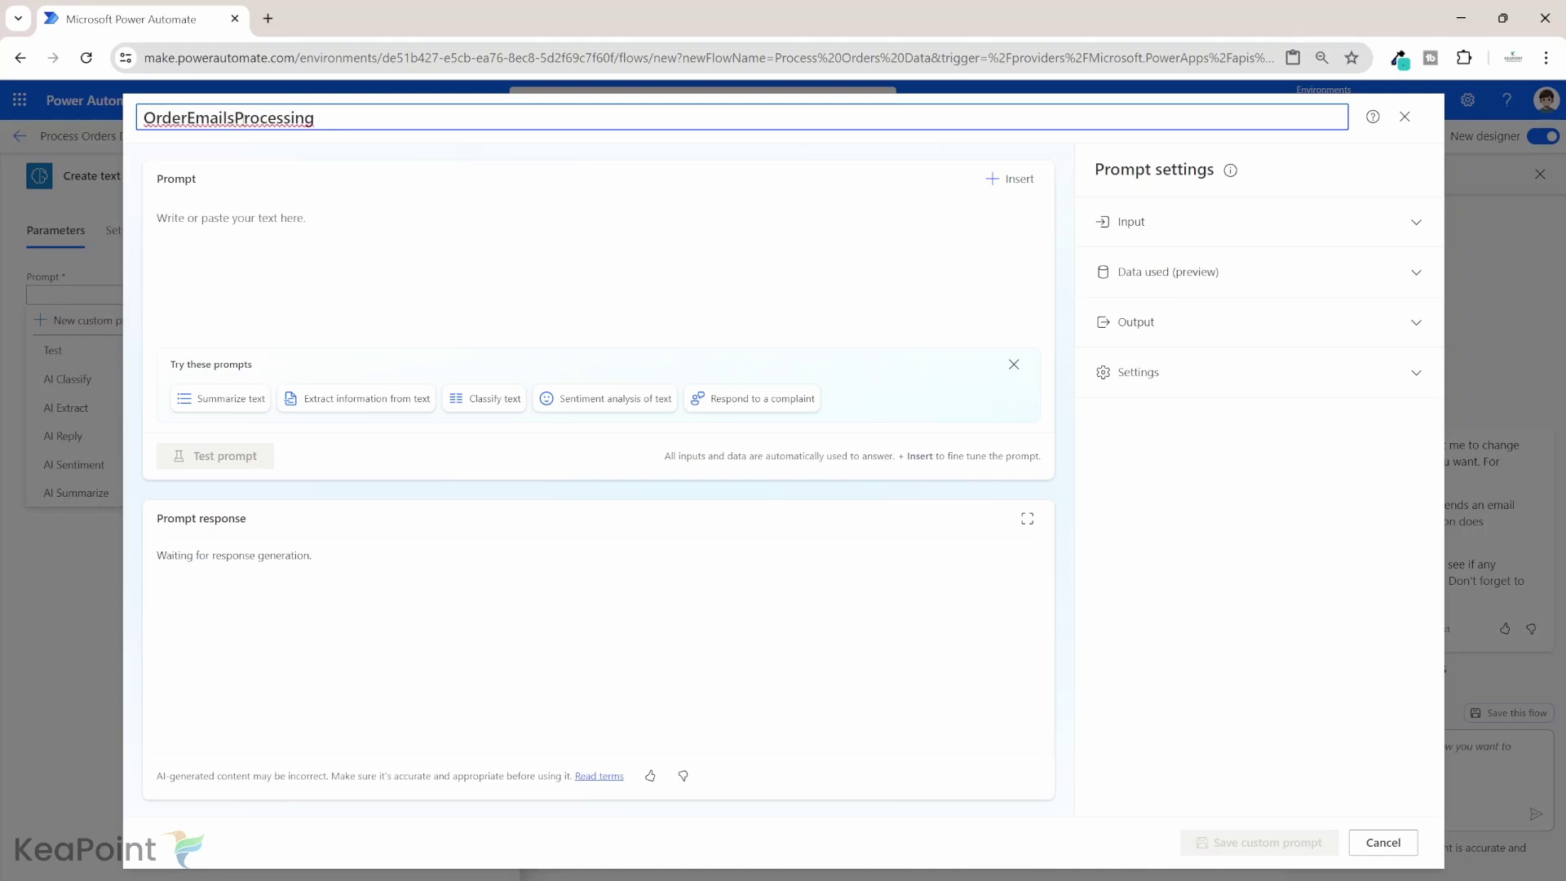
{"action": "left_click", "coordinate": [430, 217]}
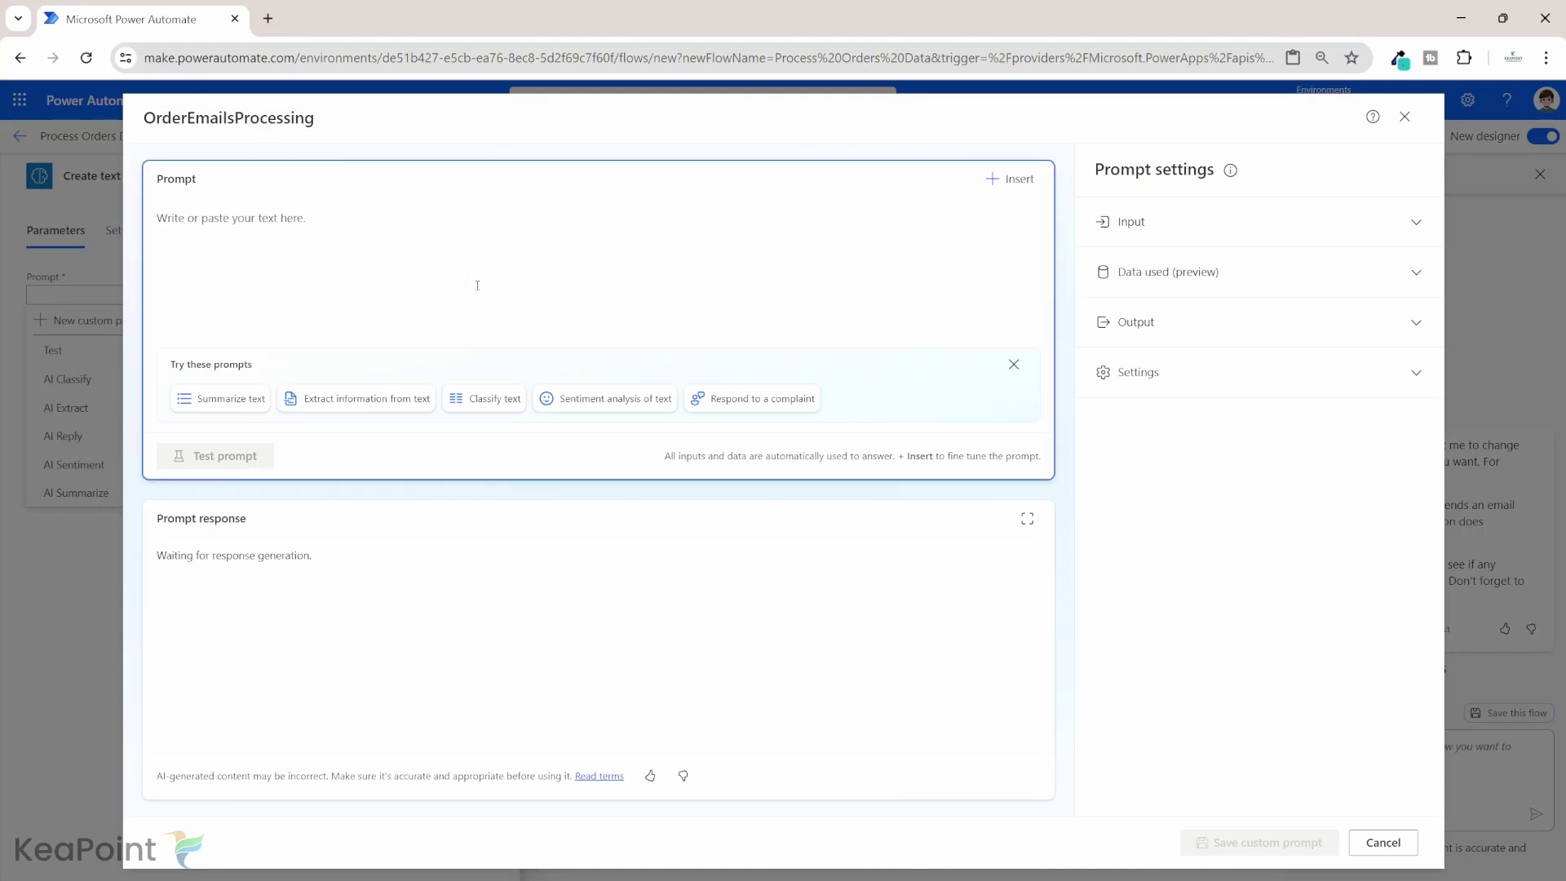
{"action": "left_click", "coordinate": [1159, 225]}
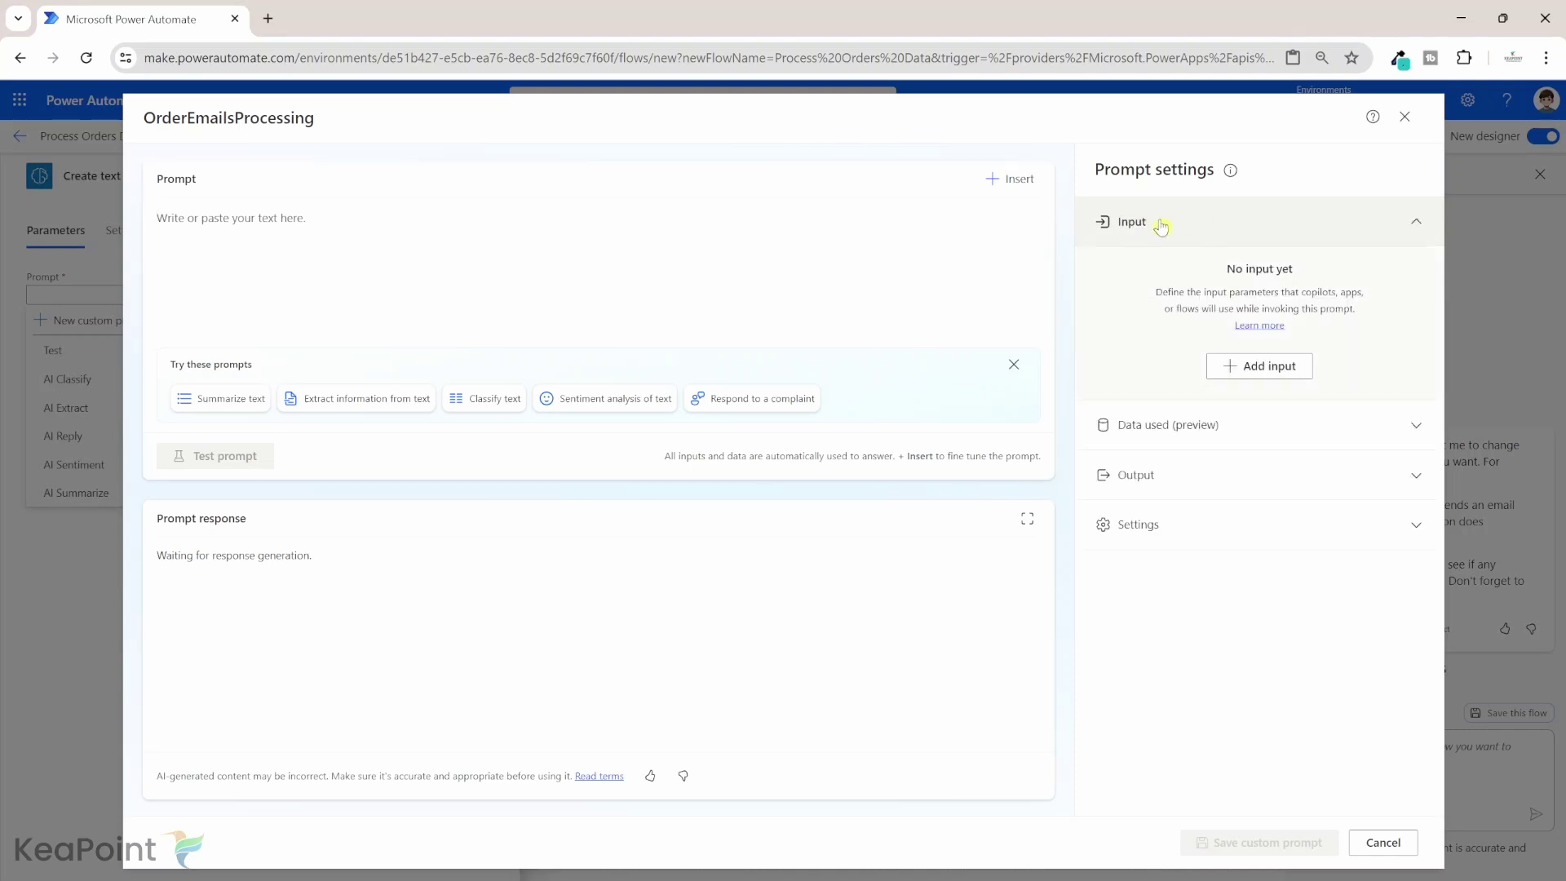
{"action": "left_click", "coordinate": [1259, 366]}
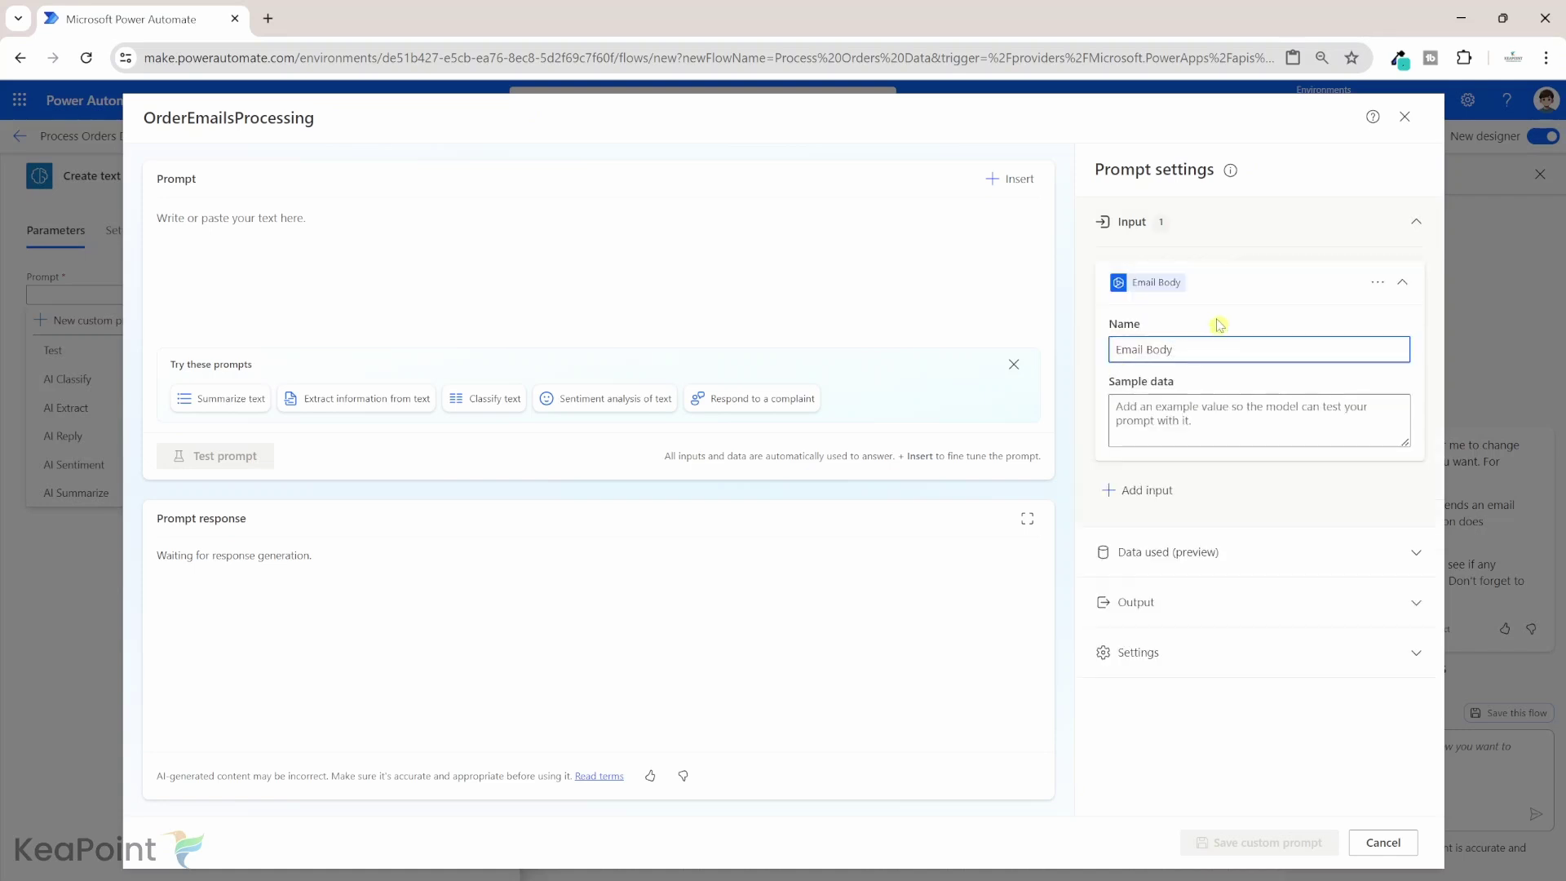
- Paste the Outlook order email as Email Body sample data and paste the extraction instructions into the prompt
{"action": "left_click", "coordinate": [1172, 422]}
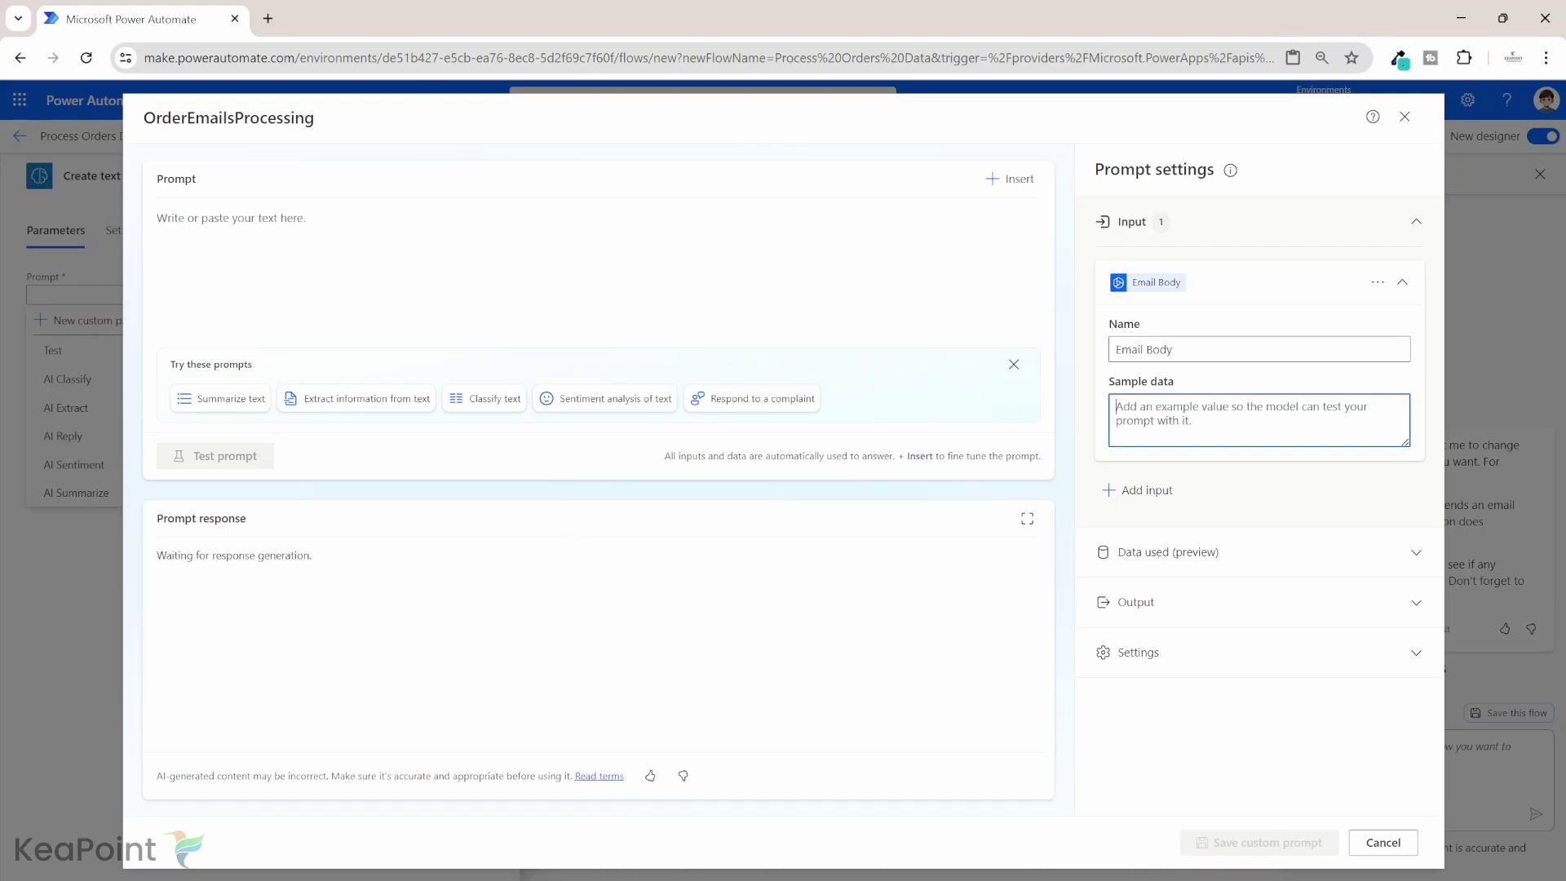
{"action": "key", "text": "alt+Tab"}
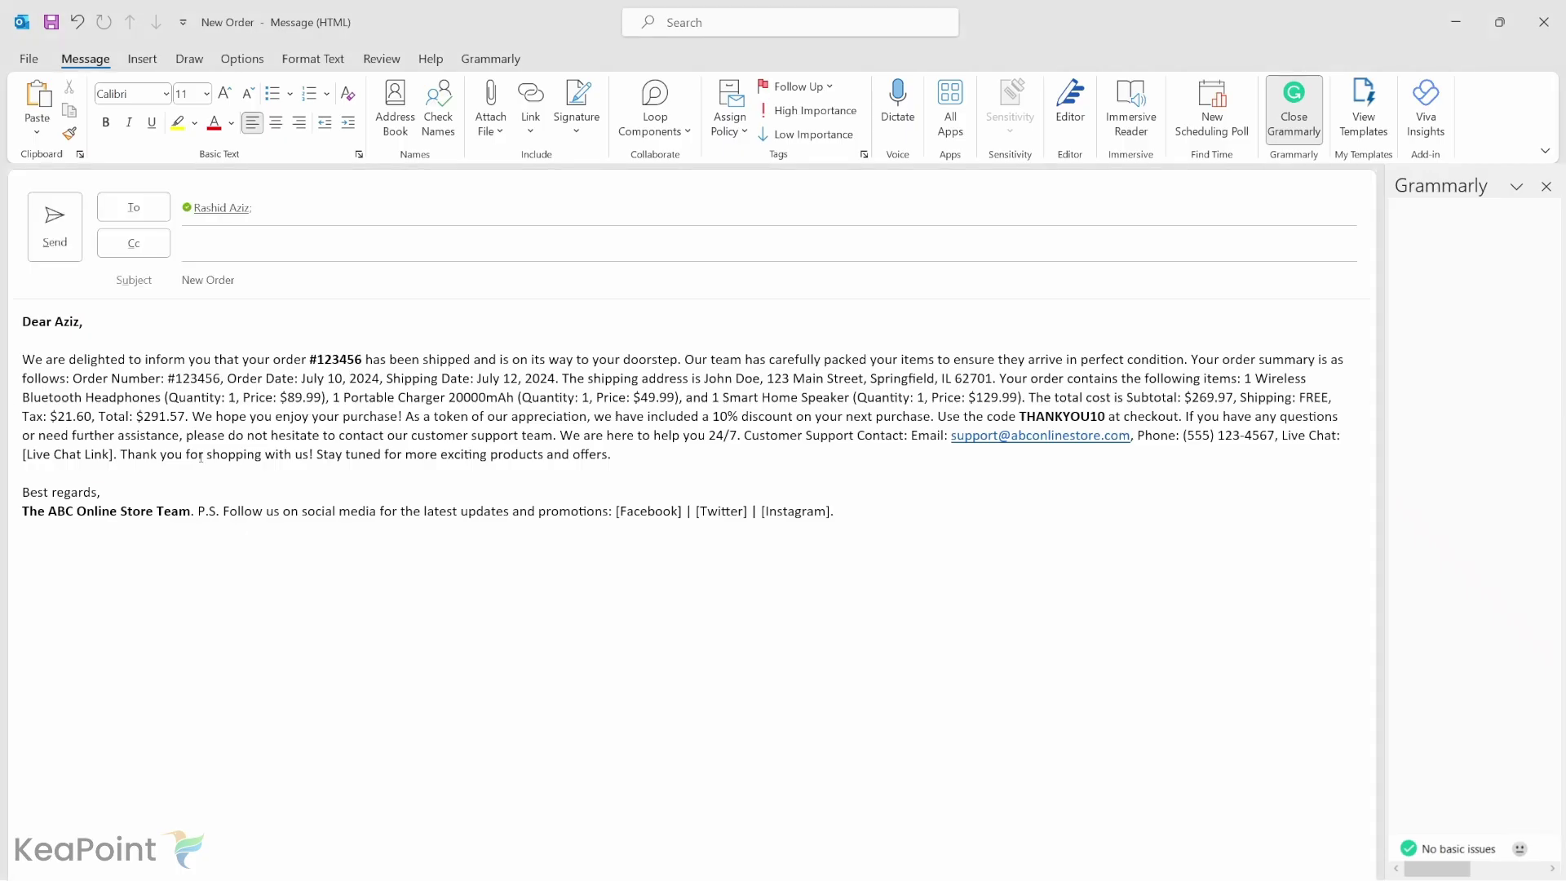
{"action": "key", "text": "ctrl+a"}
{"action": "key", "text": "ctrl+c"}
{"action": "key", "text": "alt+Tab"}
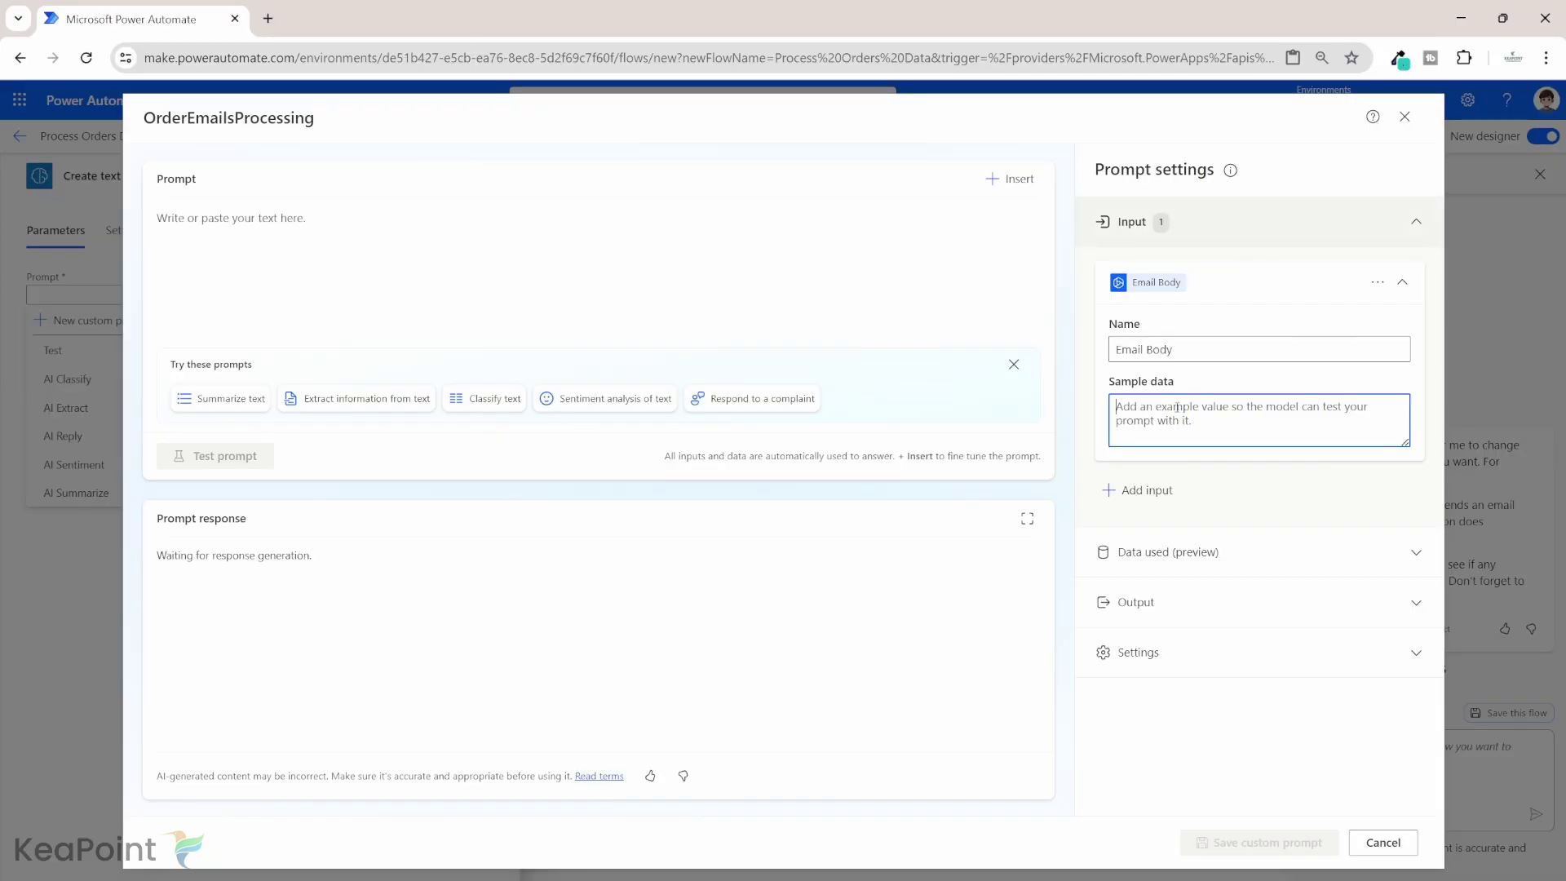
{"action": "key", "text": "ctrl+v"}
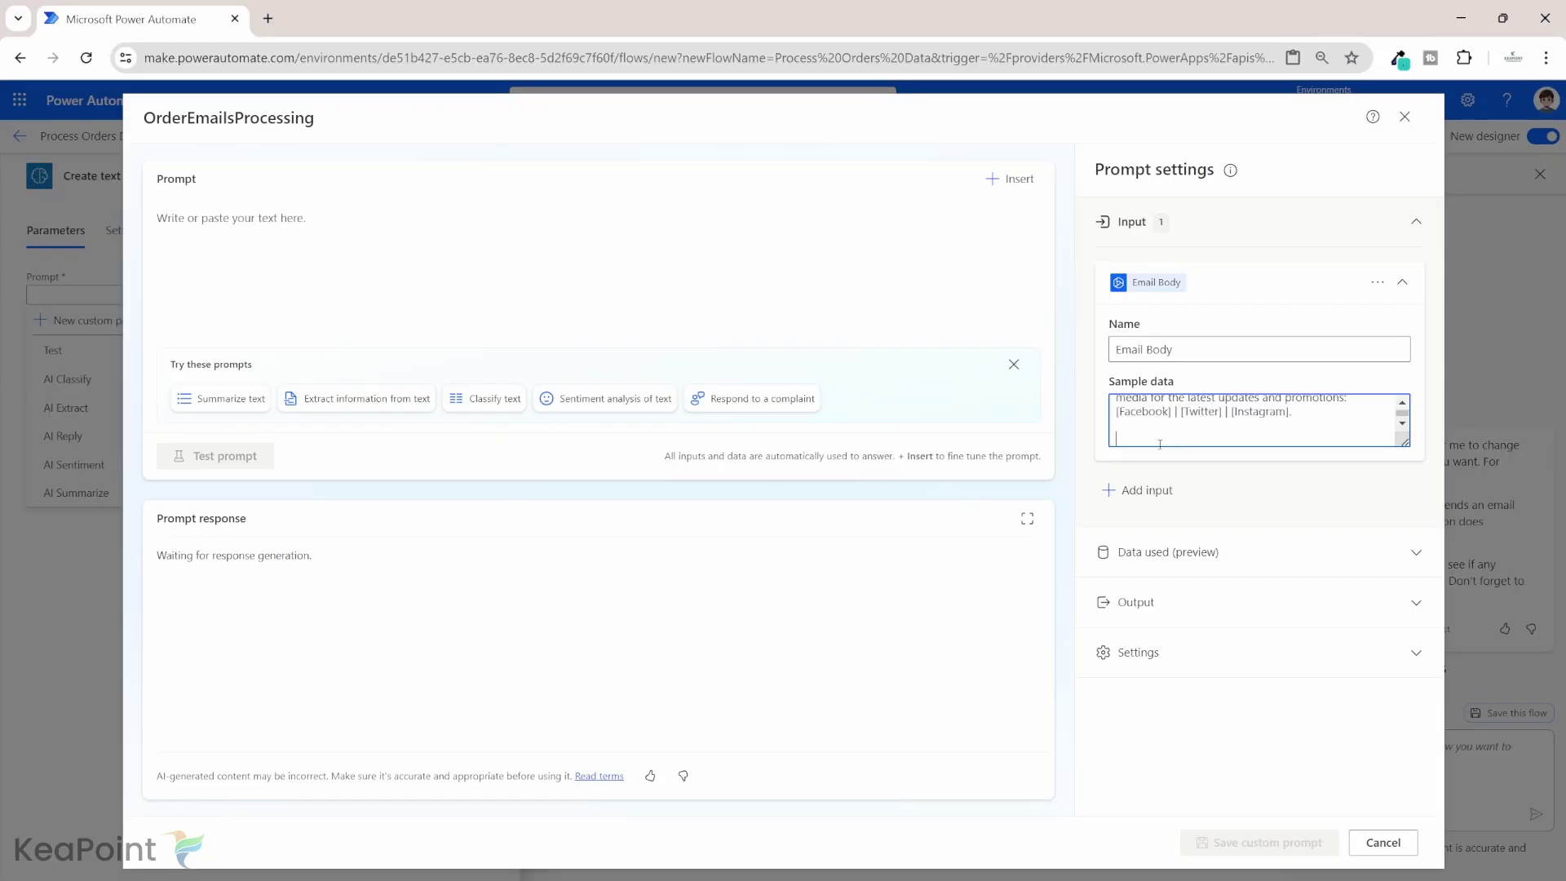
{"action": "key", "text": "BackSpace"}
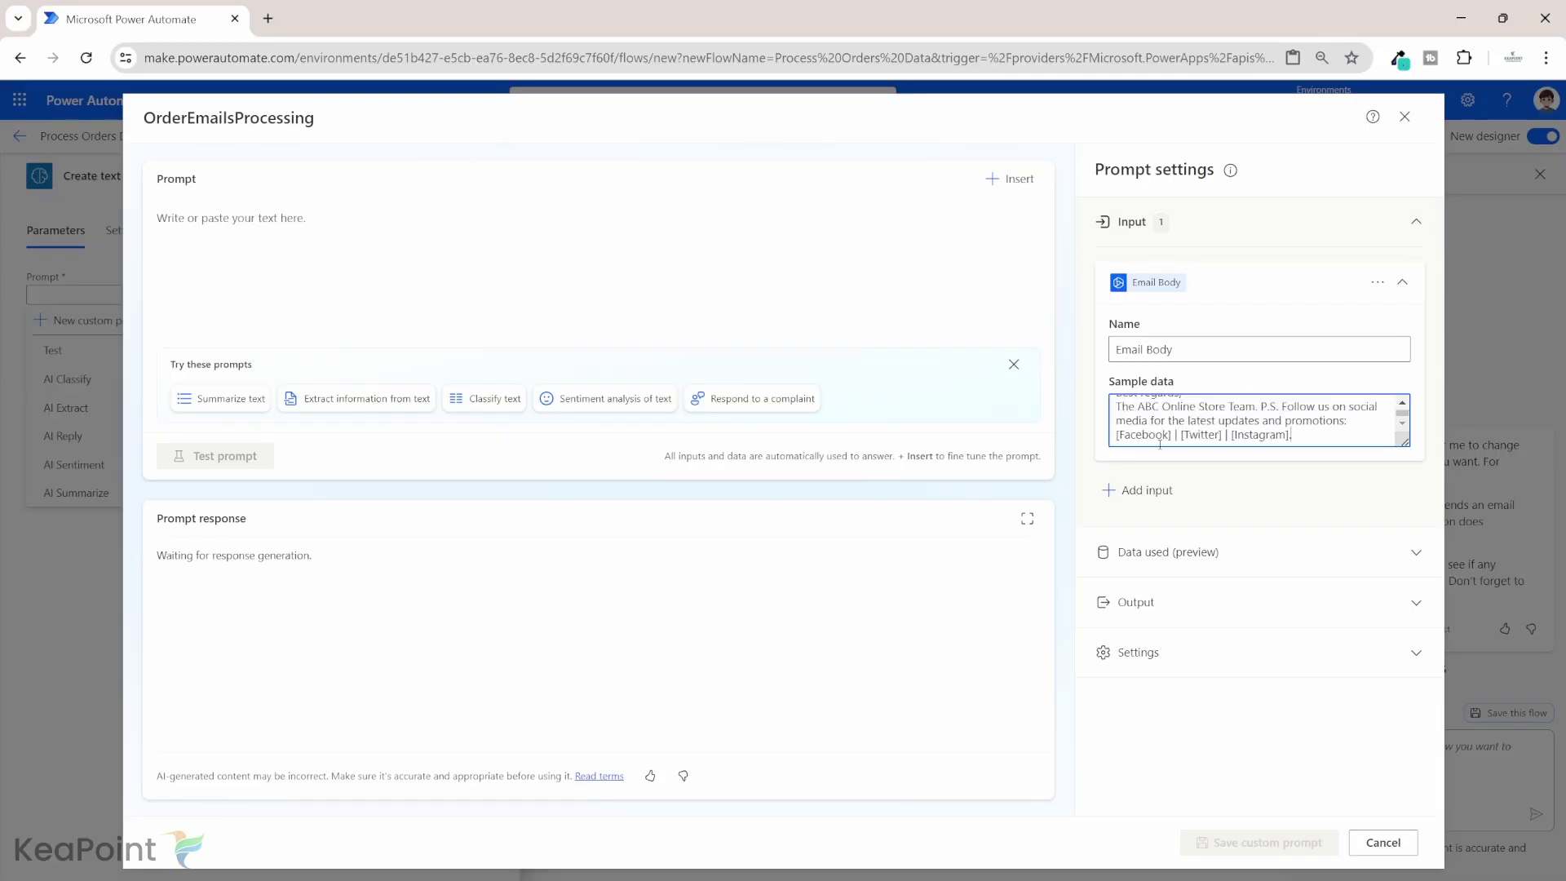
{"action": "left_click", "coordinate": [208, 339]}
{"action": "key", "text": "ctrl+v"}
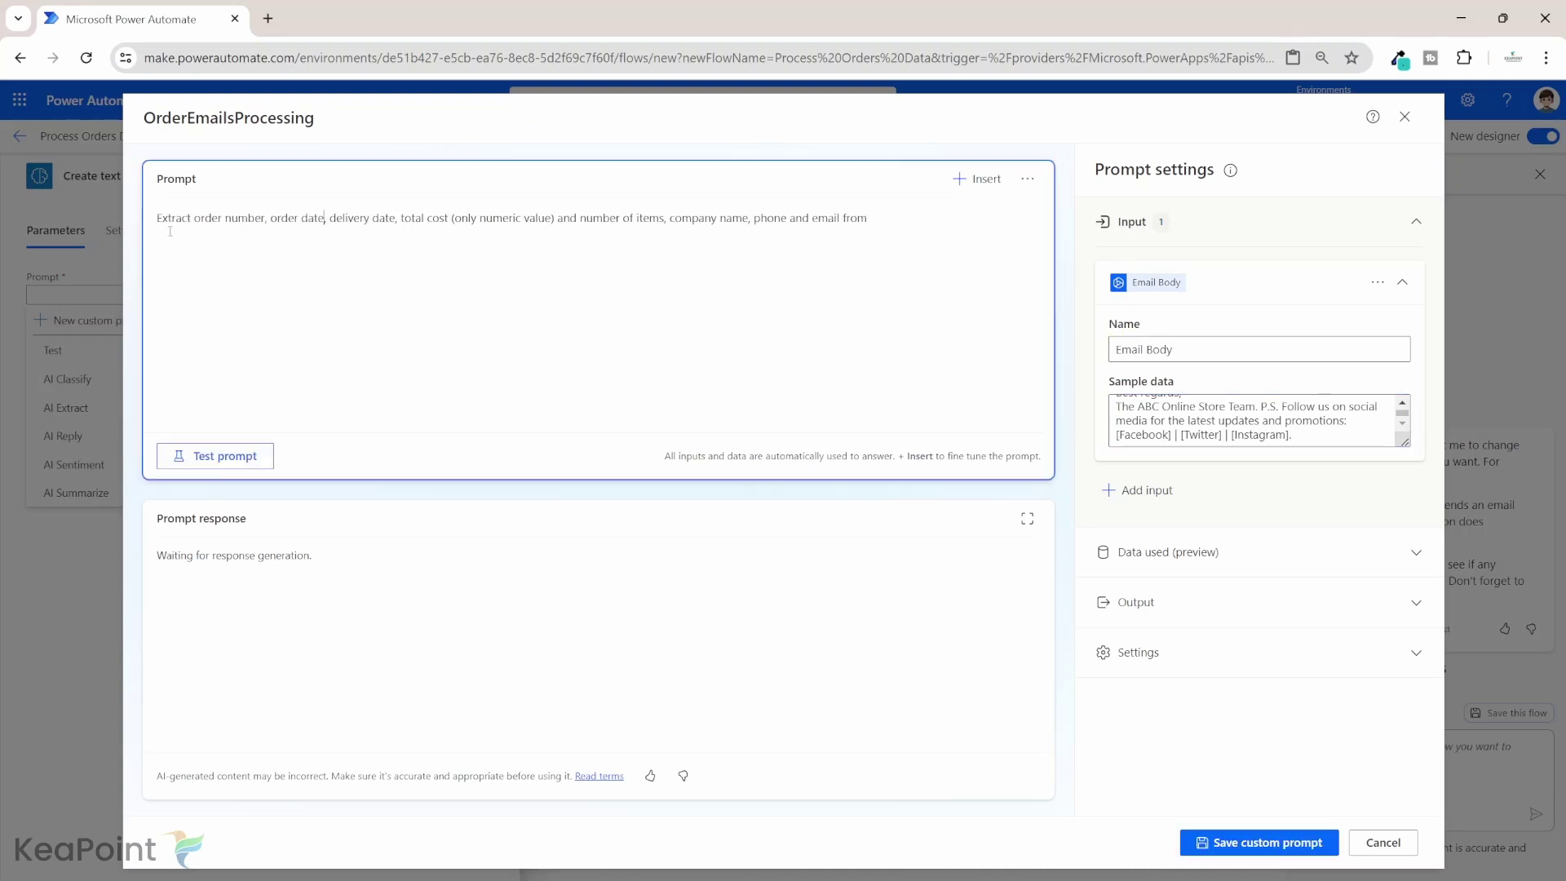
- Insert the Email Body token into the prompt, followed by 'text. output in json format'
{"action": "left_click", "coordinate": [314, 234]}
{"action": "left_click", "coordinate": [983, 180]}
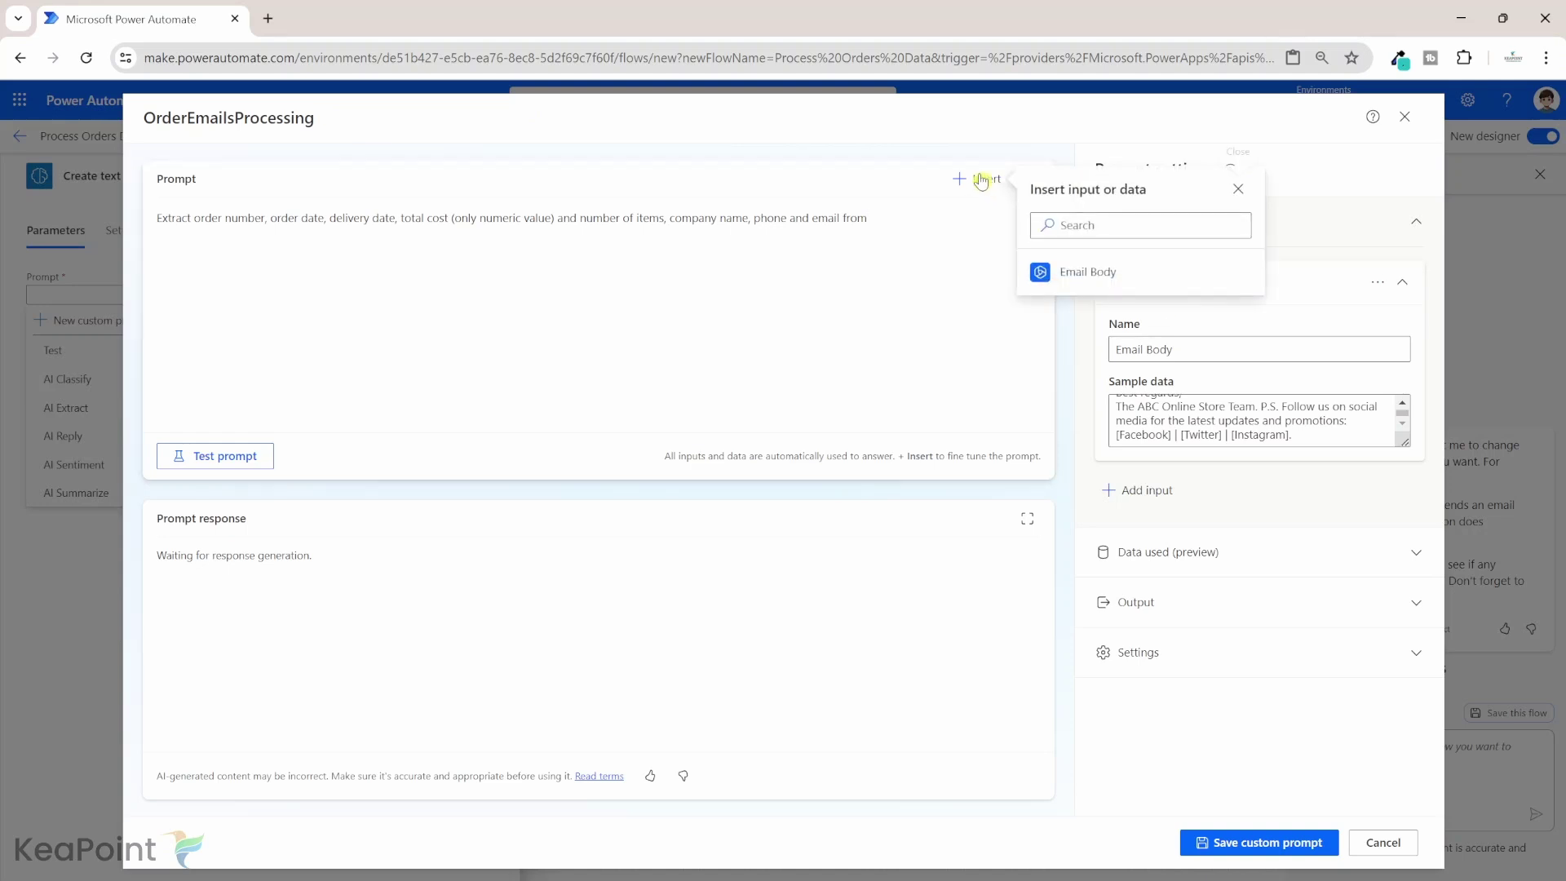
{"action": "left_click", "coordinate": [1077, 271]}
{"action": "left_click", "coordinate": [996, 225]}
{"action": "type", "text": "text."}
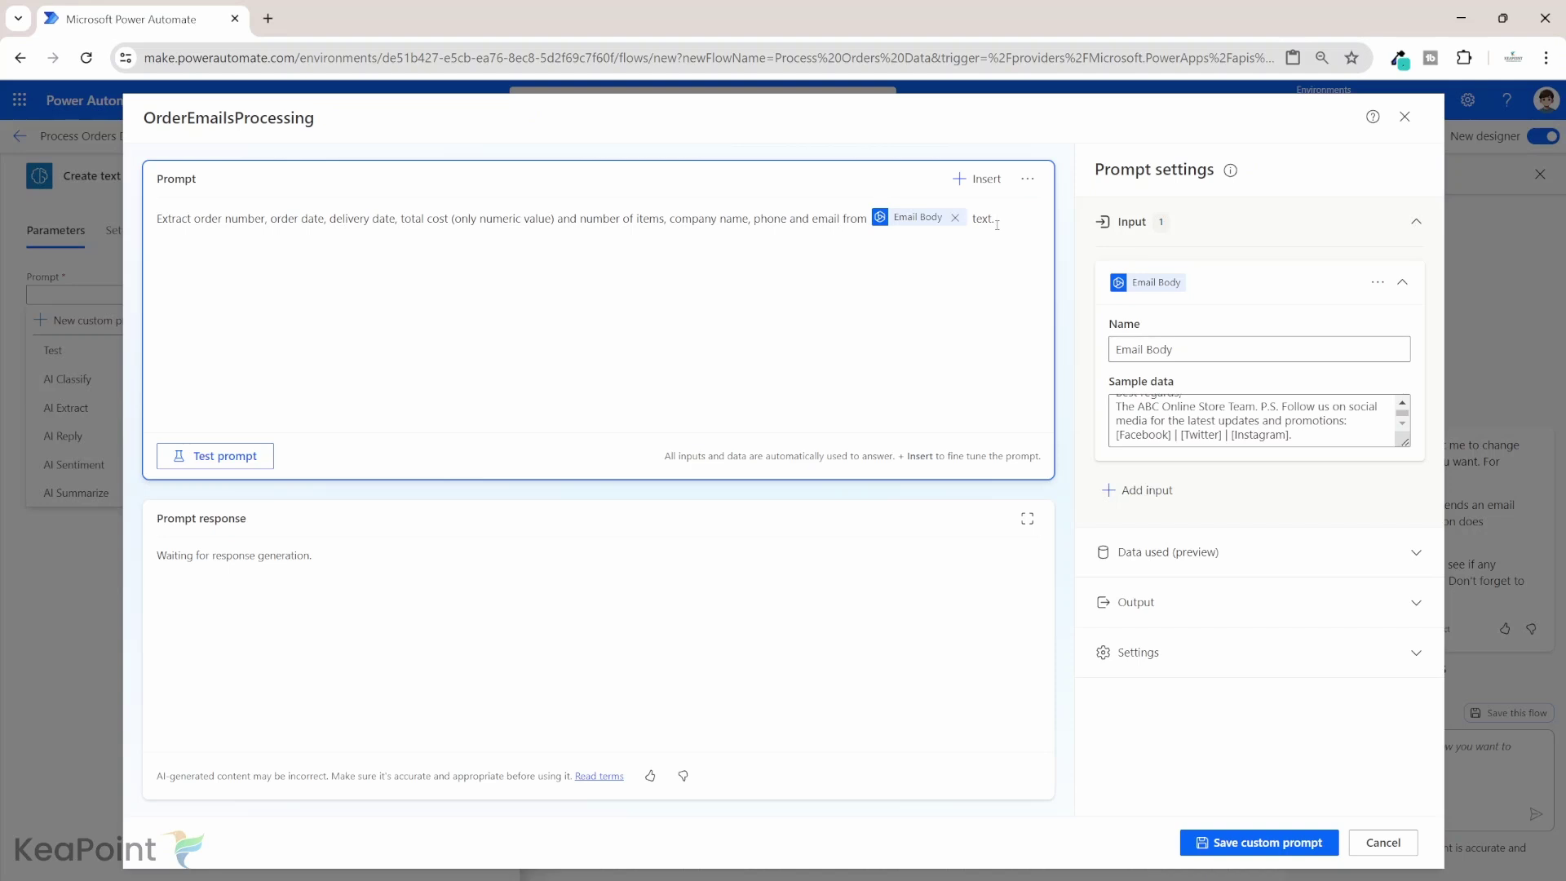
{"action": "type", "text": "output in json format"}
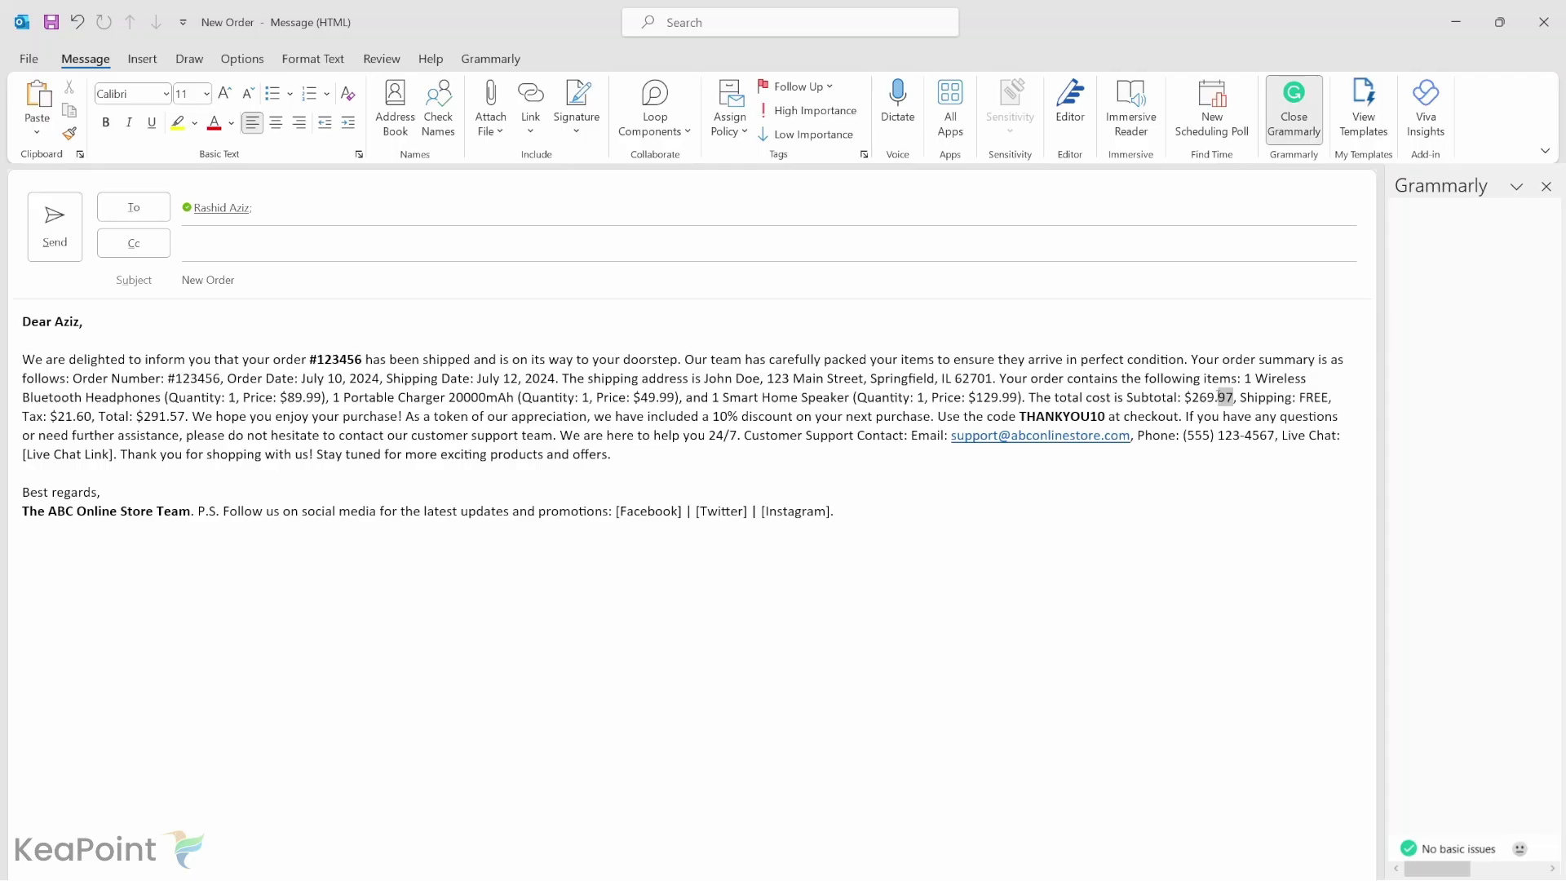
- Select the $269.97 subtotal and each ordered item name in the Outlook email
{"action": "key", "text": "shift+Left"}
{"action": "key", "text": "shift+Left"}
{"action": "key", "text": "shift+Left"}
{"action": "key", "text": "shift+Left"}
{"action": "key", "text": "shift+Left"}
{"action": "mouse_move", "coordinate": [1191, 404]}
{"action": "left_click_drag", "start_coordinate": [1246, 377], "coordinate": [163, 398]}
{"action": "left_click_drag", "start_coordinate": [322, 397], "coordinate": [511, 400]}
{"action": "left_click_drag", "start_coordinate": [686, 397], "coordinate": [908, 400]}
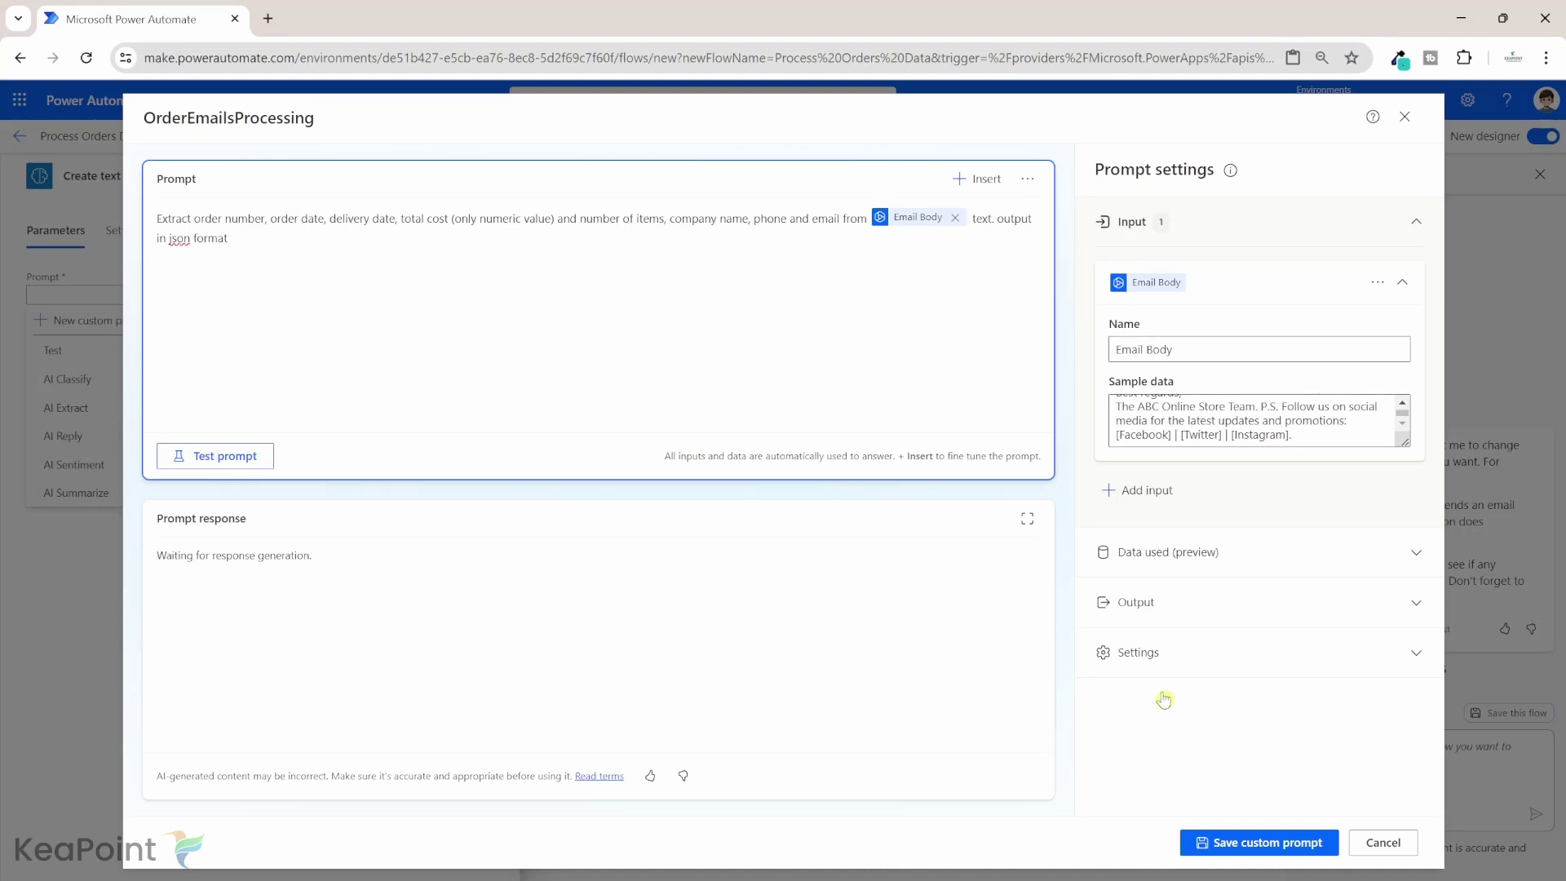
- Test the prompt and select the returned JSON order details, including total_cost 291.57 and number_of_items 3
{"action": "left_click", "coordinate": [234, 461]}
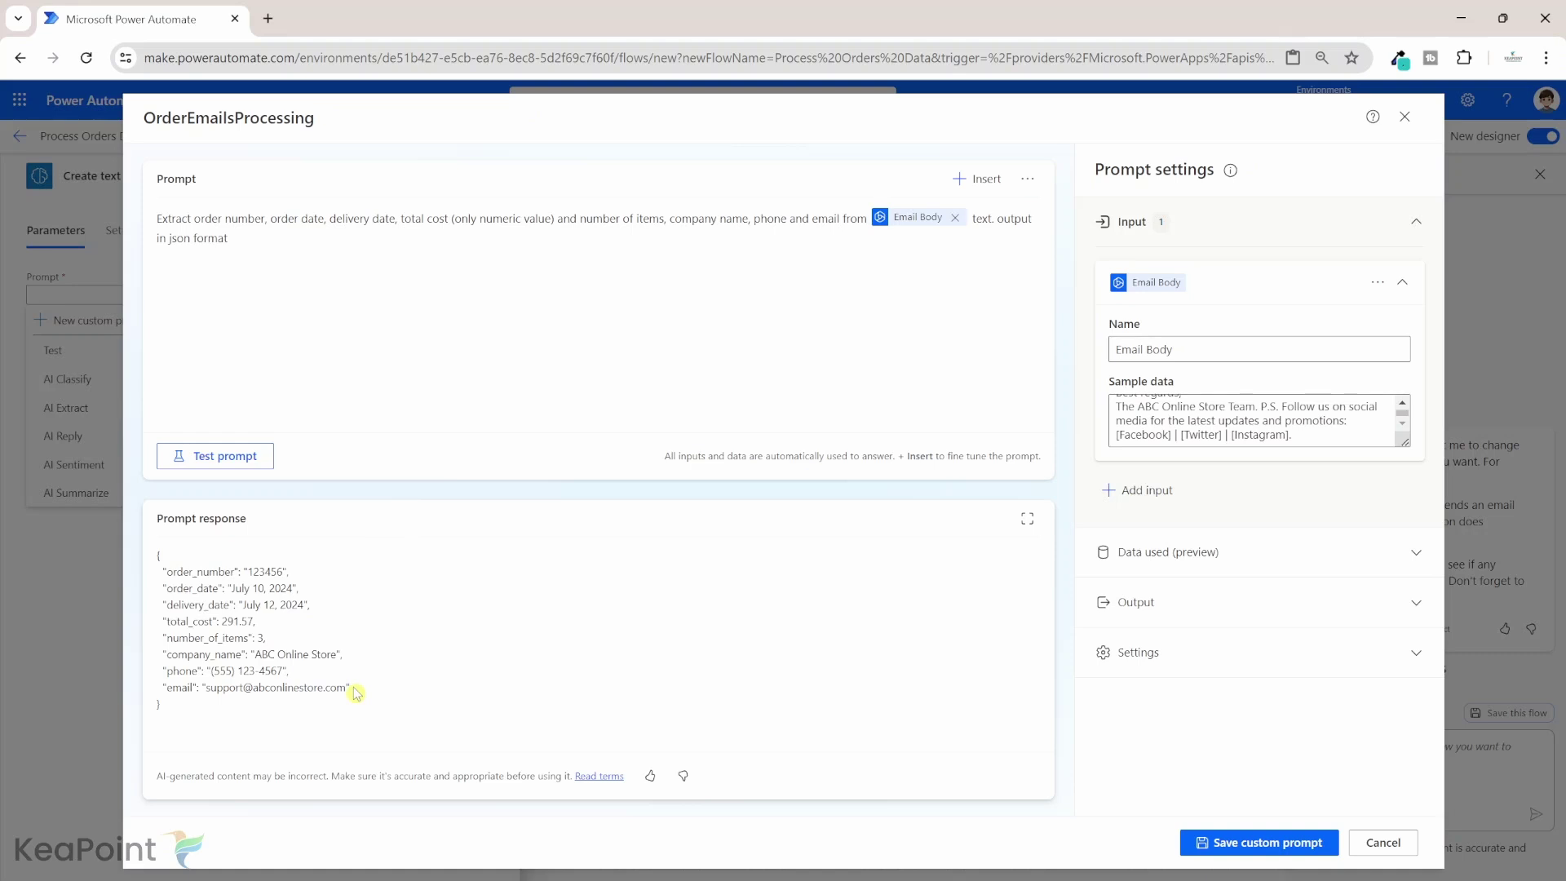
{"action": "left_click_drag", "start_coordinate": [356, 693], "coordinate": [186, 596]}
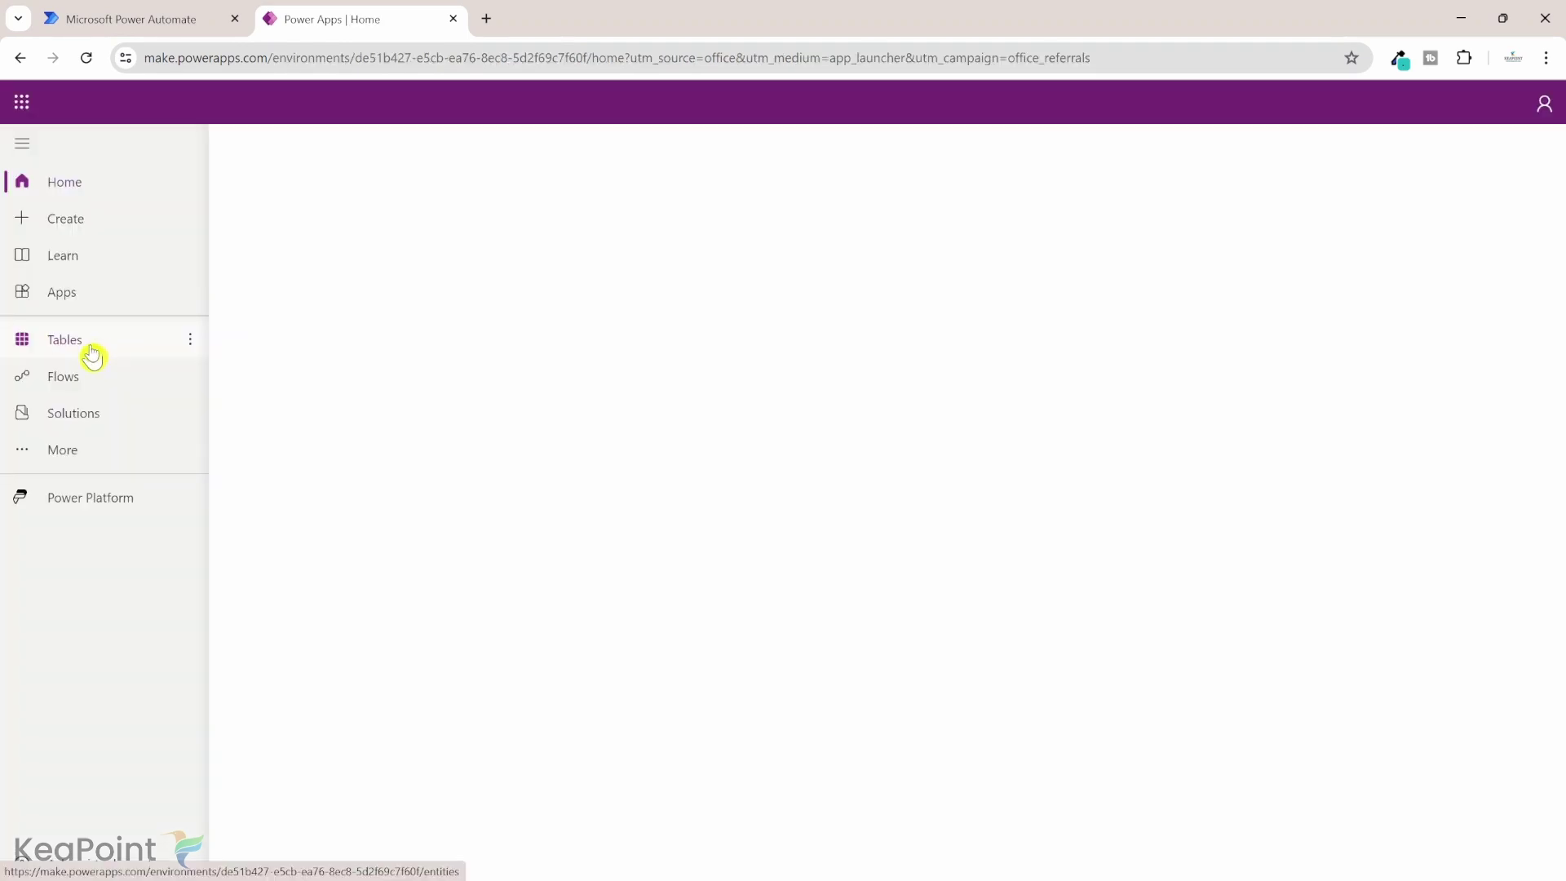
- Start a new blank Dataverse table named OrdersData in Power Apps
{"action": "left_click", "coordinate": [91, 351]}
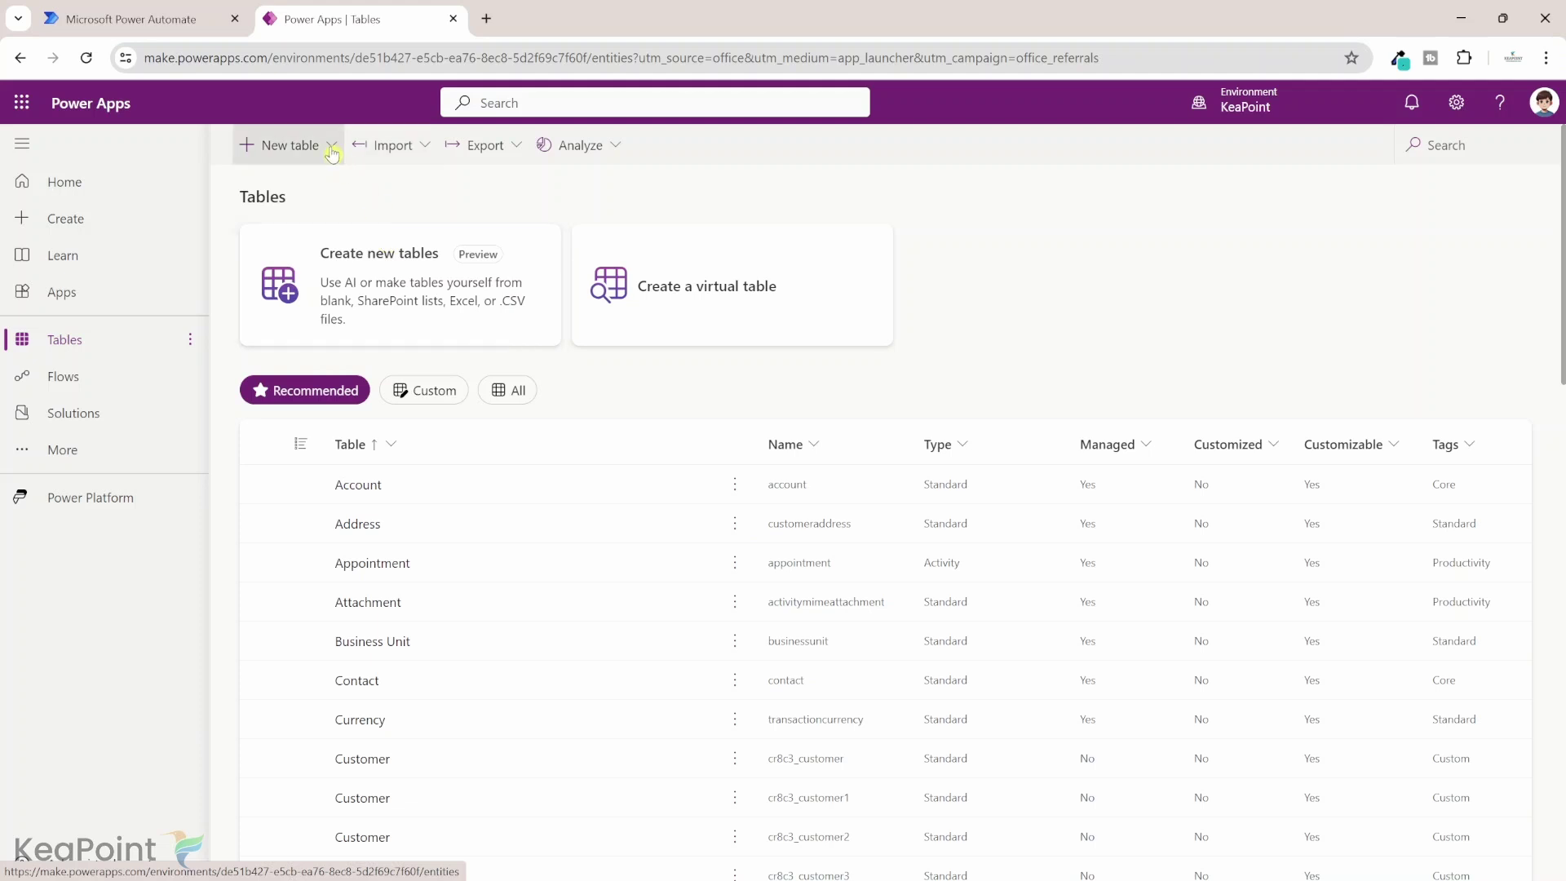
{"action": "left_click", "coordinate": [331, 147]}
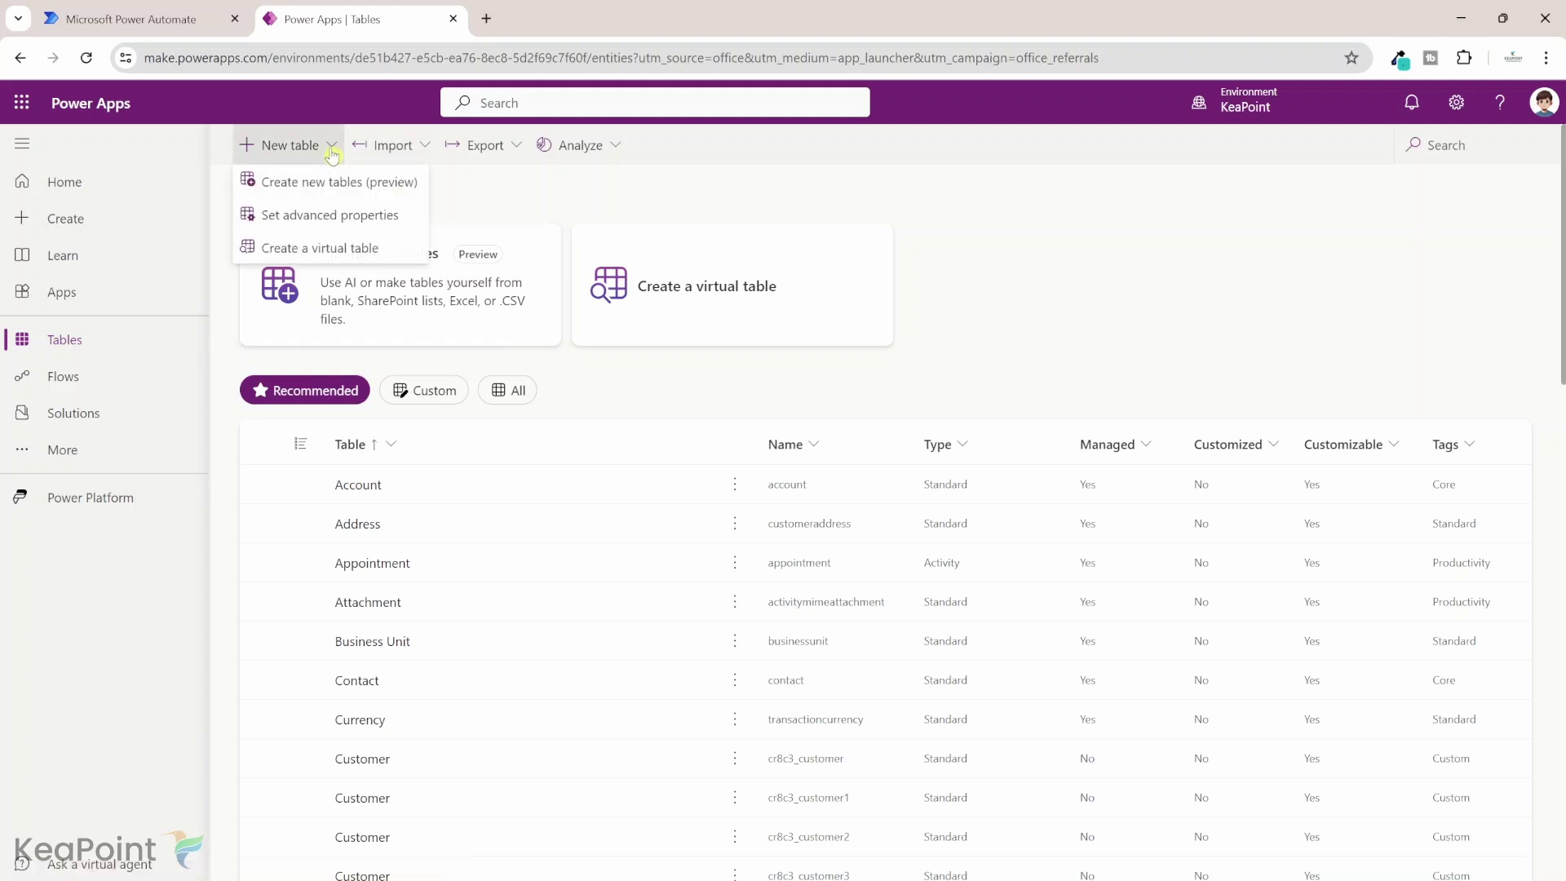
{"action": "left_click", "coordinate": [350, 186]}
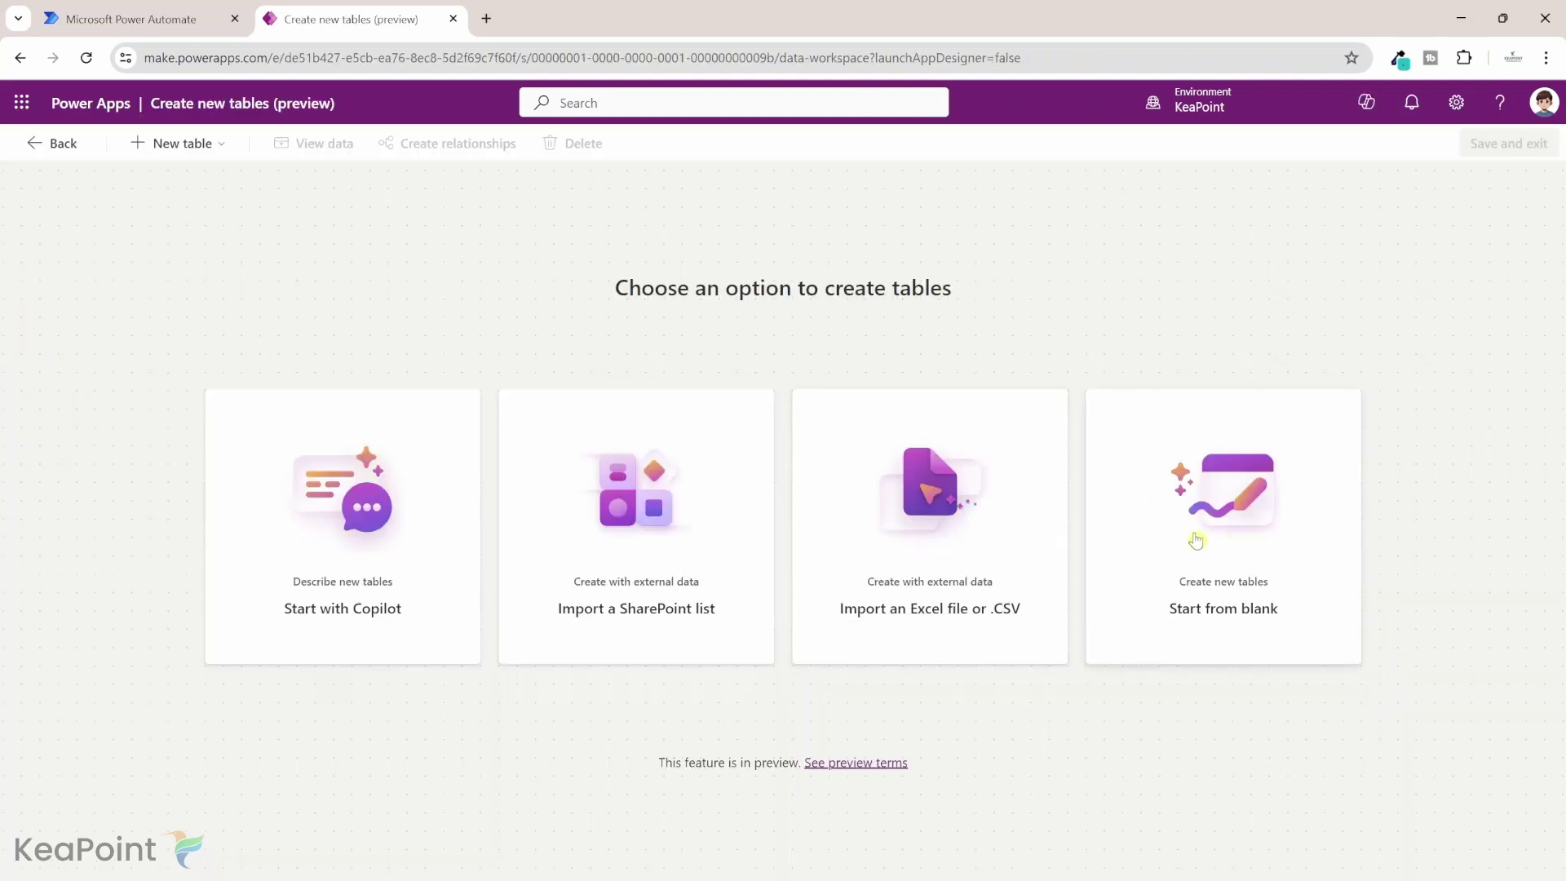
{"action": "left_click", "coordinate": [1195, 540]}
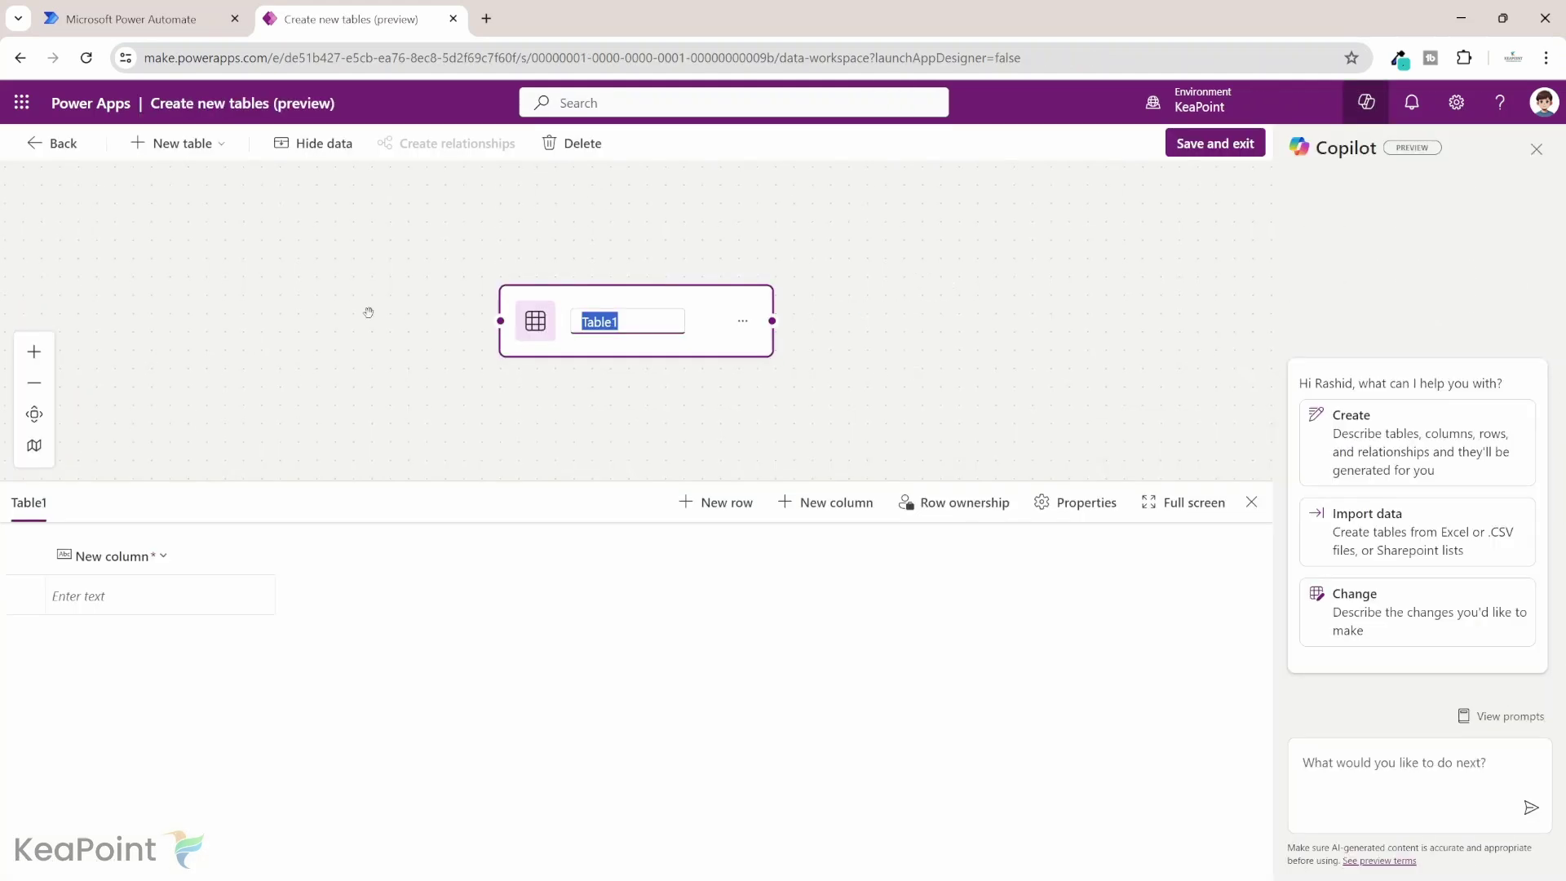
{"action": "type", "text": "OrdersData"}
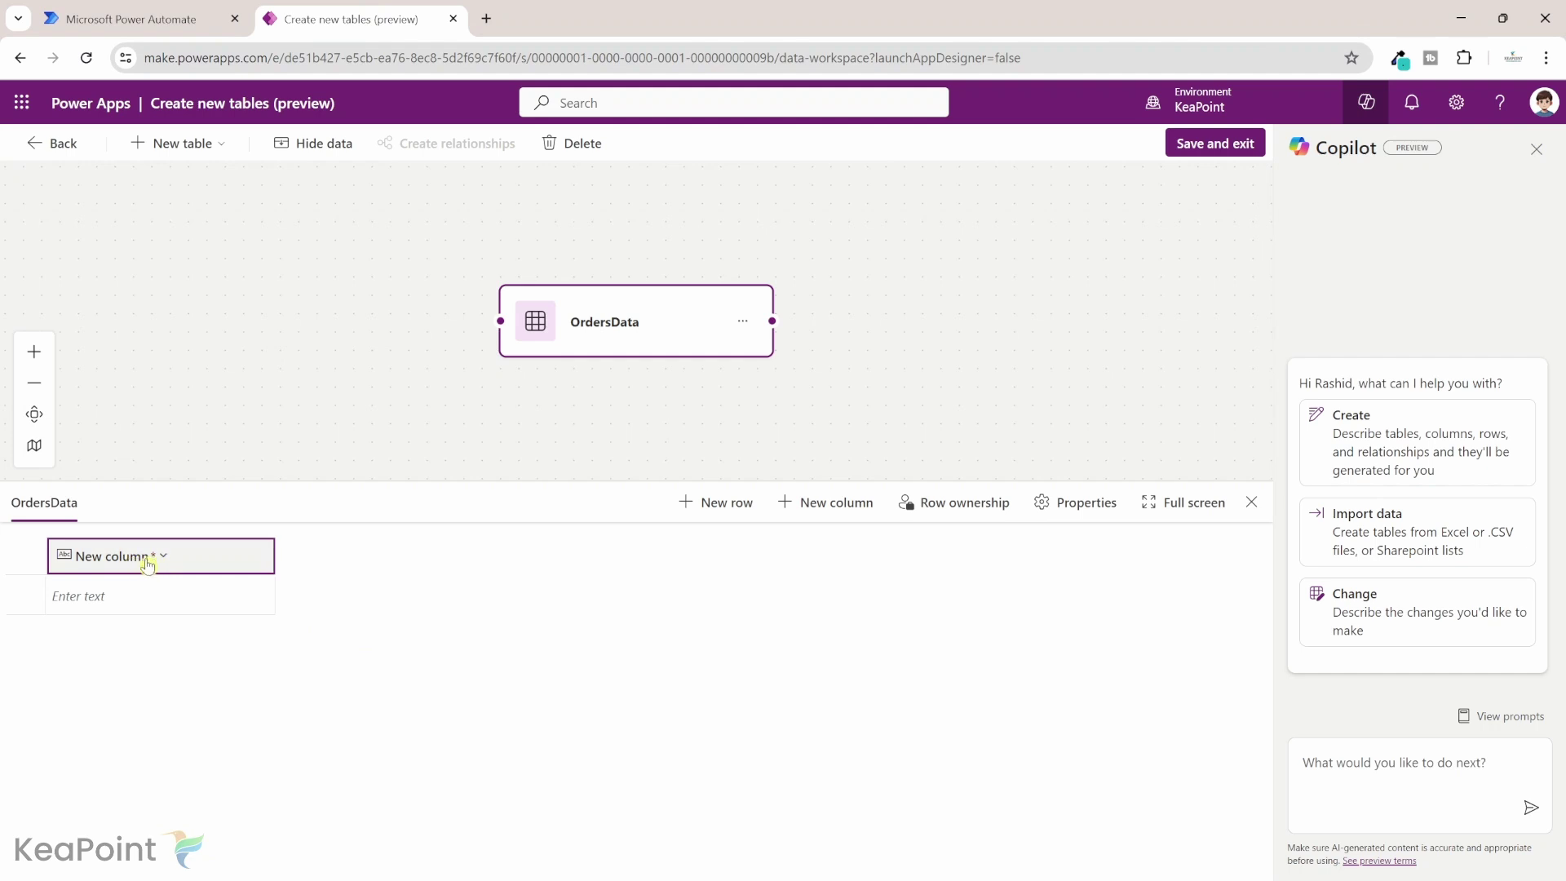
{"action": "left_click", "coordinate": [166, 11]}
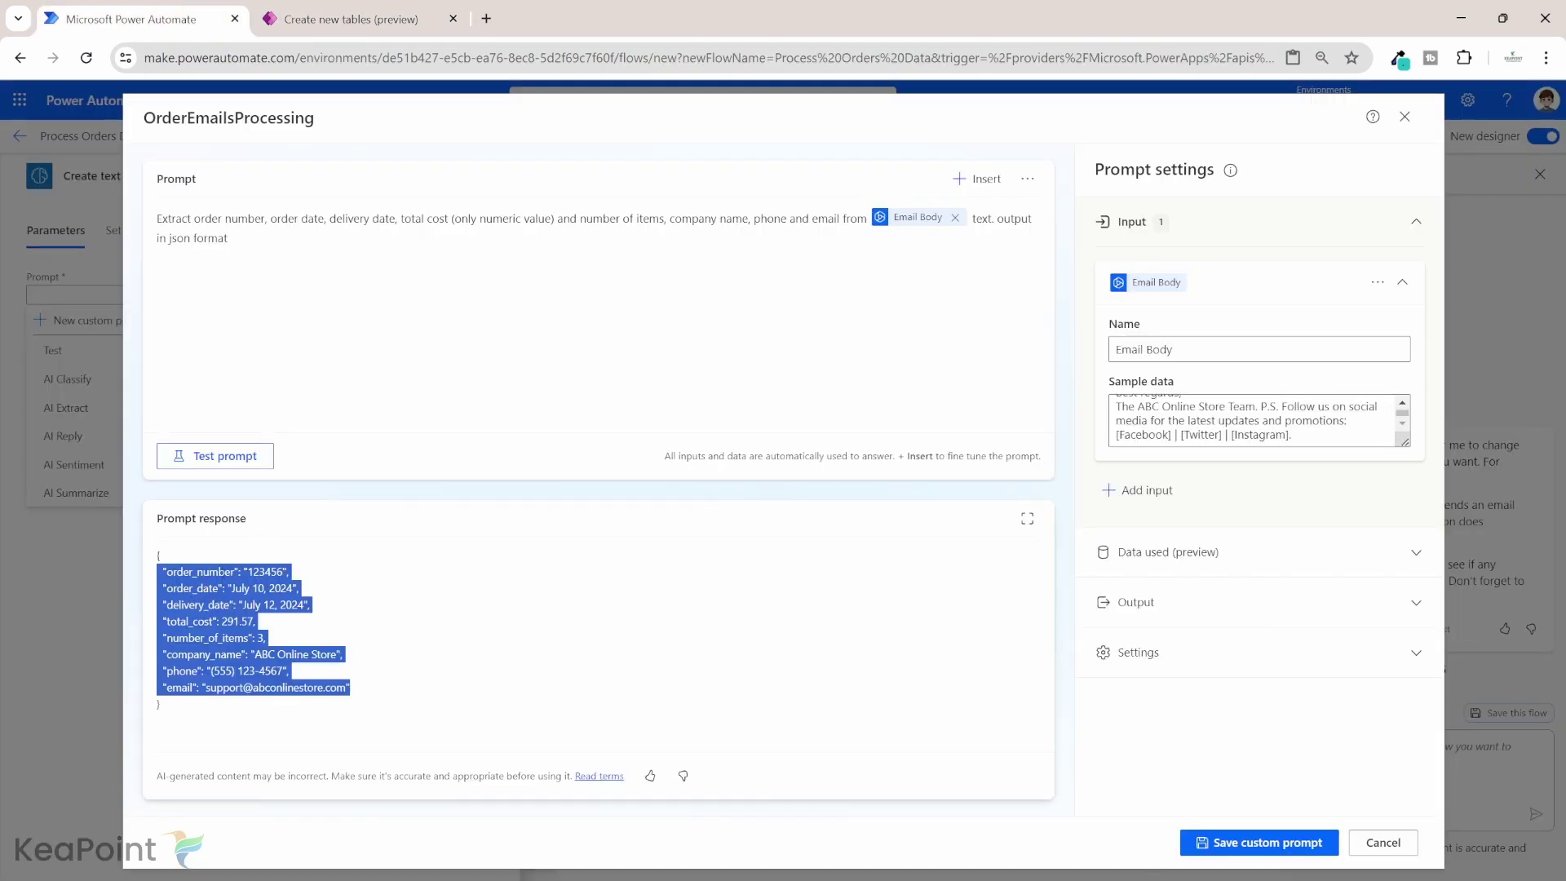
- Rename the OrdersData table's first column to OrderNumber
{"action": "double_click", "coordinate": [200, 571]}
{"action": "left_click", "coordinate": [232, 572]}
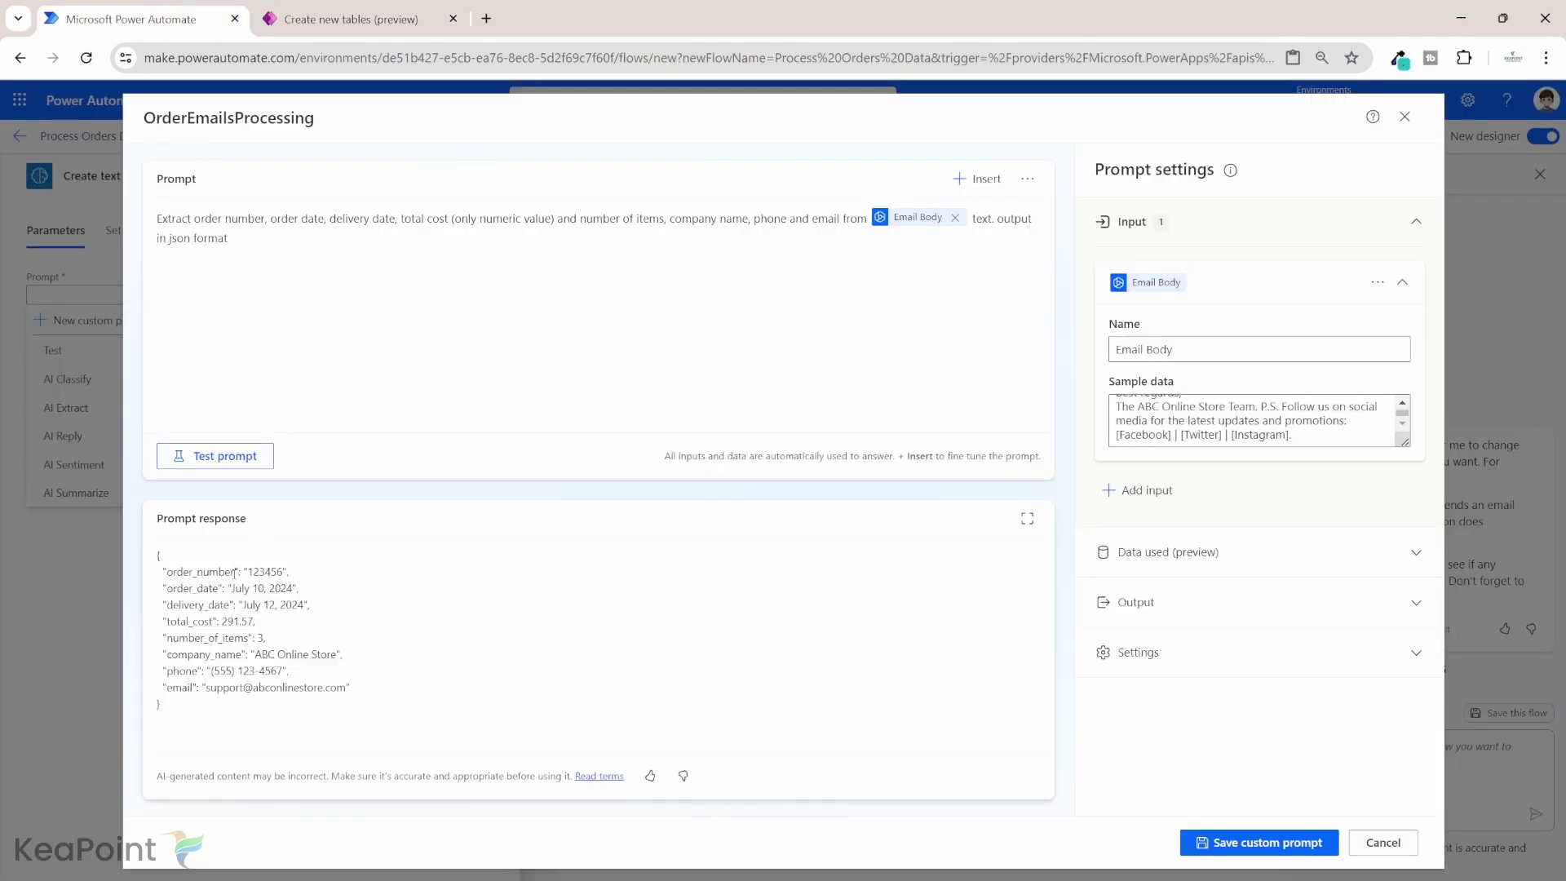
{"action": "left_click_drag", "start_coordinate": [235, 573], "coordinate": [167, 573]}
{"action": "key", "text": "ctrl+Tab"}
{"action": "left_click", "coordinate": [148, 558]}
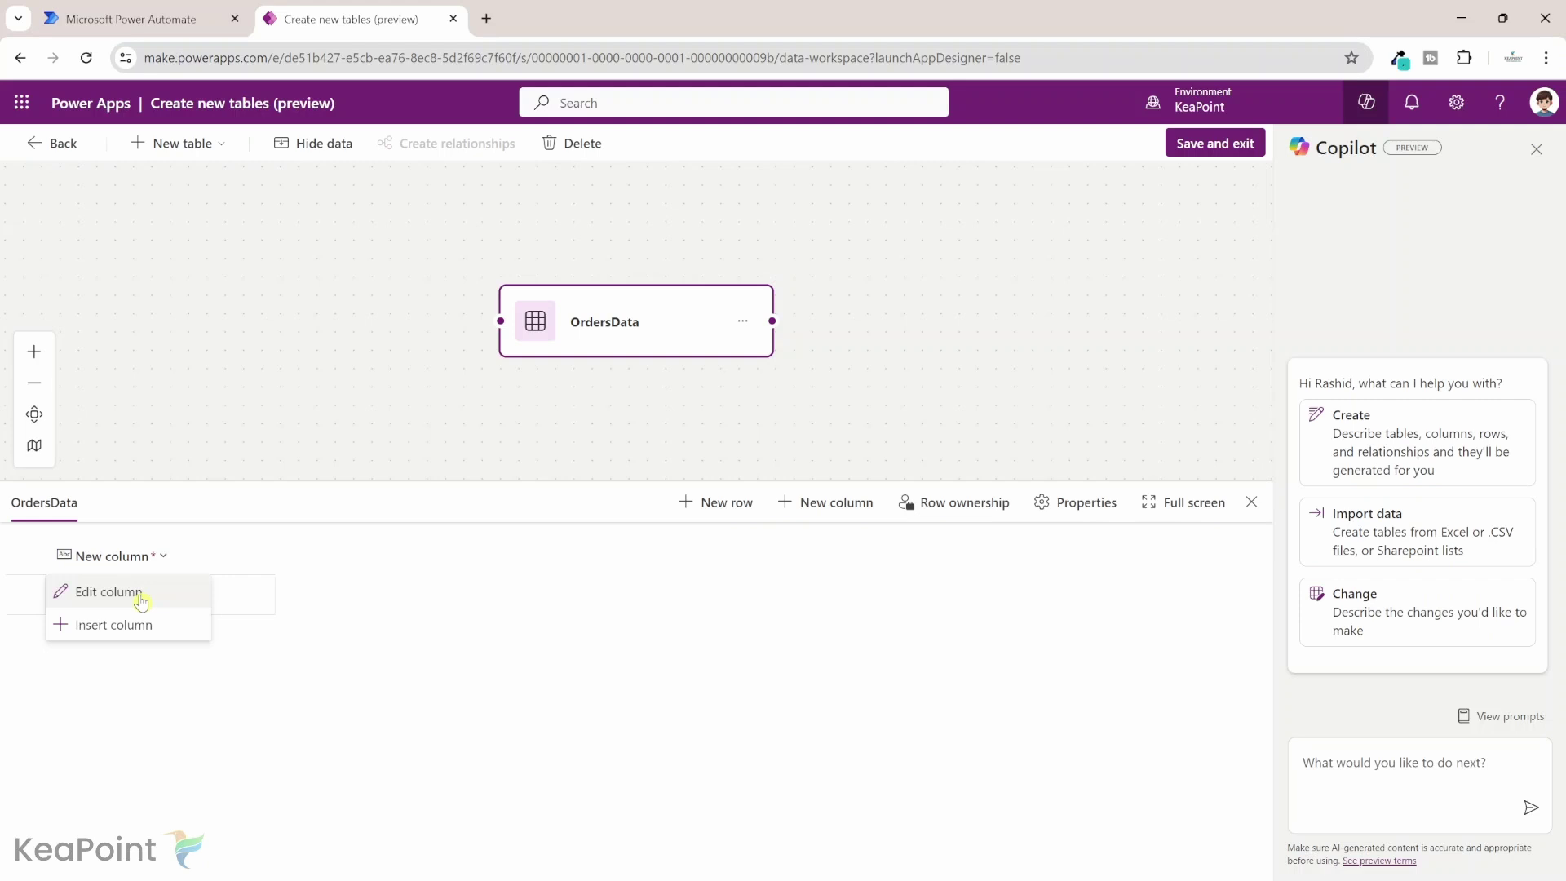
{"action": "left_click", "coordinate": [140, 596]}
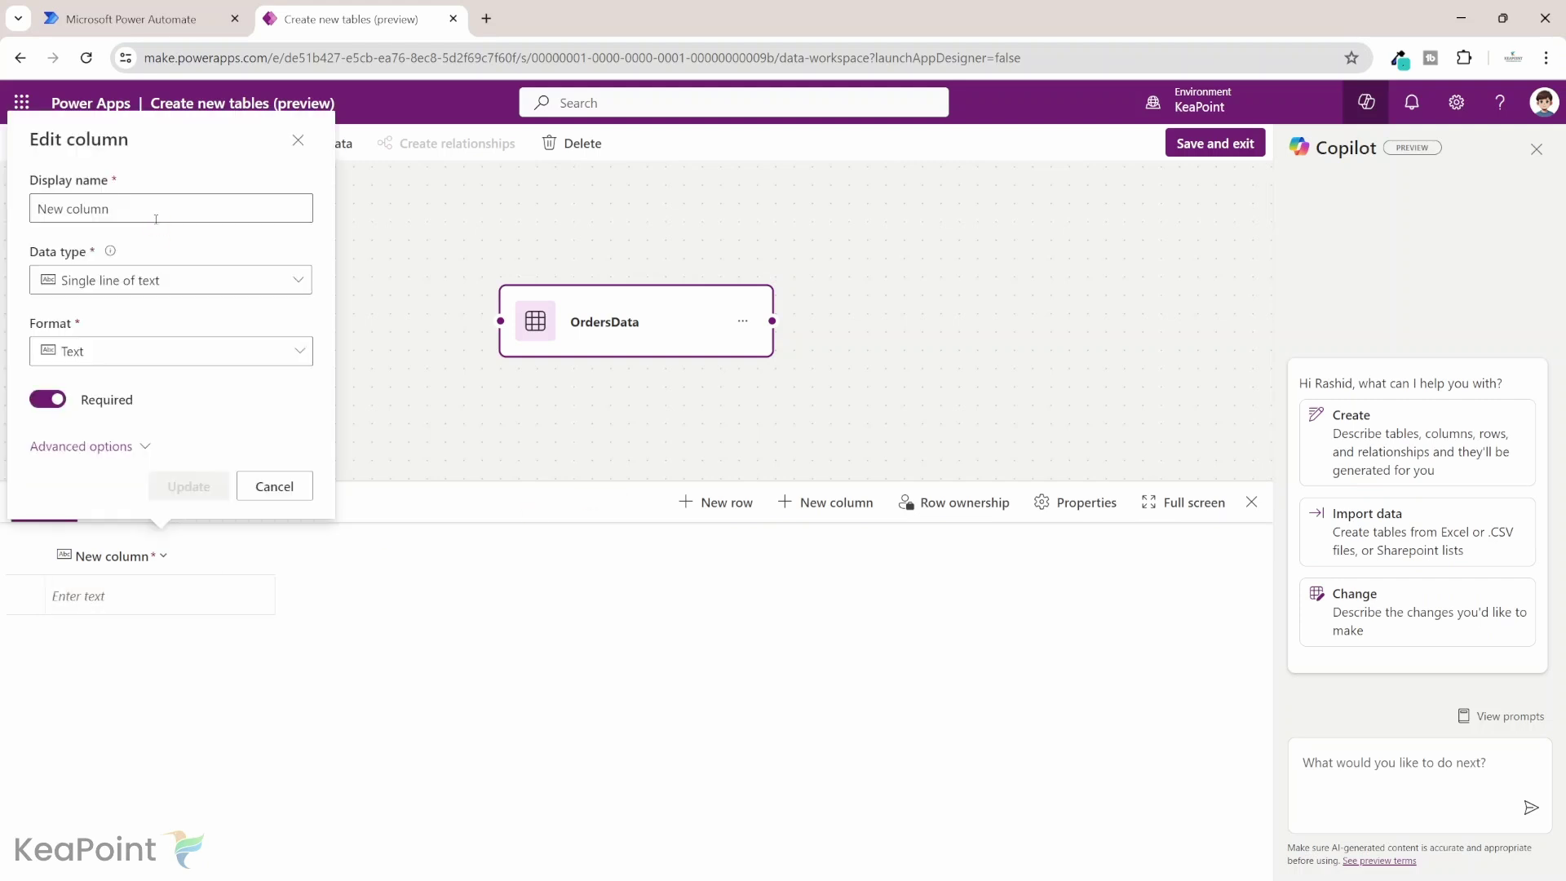
{"action": "triple_click", "coordinate": [146, 216]}
{"action": "type", "text": "OrderNumber"}
{"action": "left_click", "coordinate": [189, 481]}
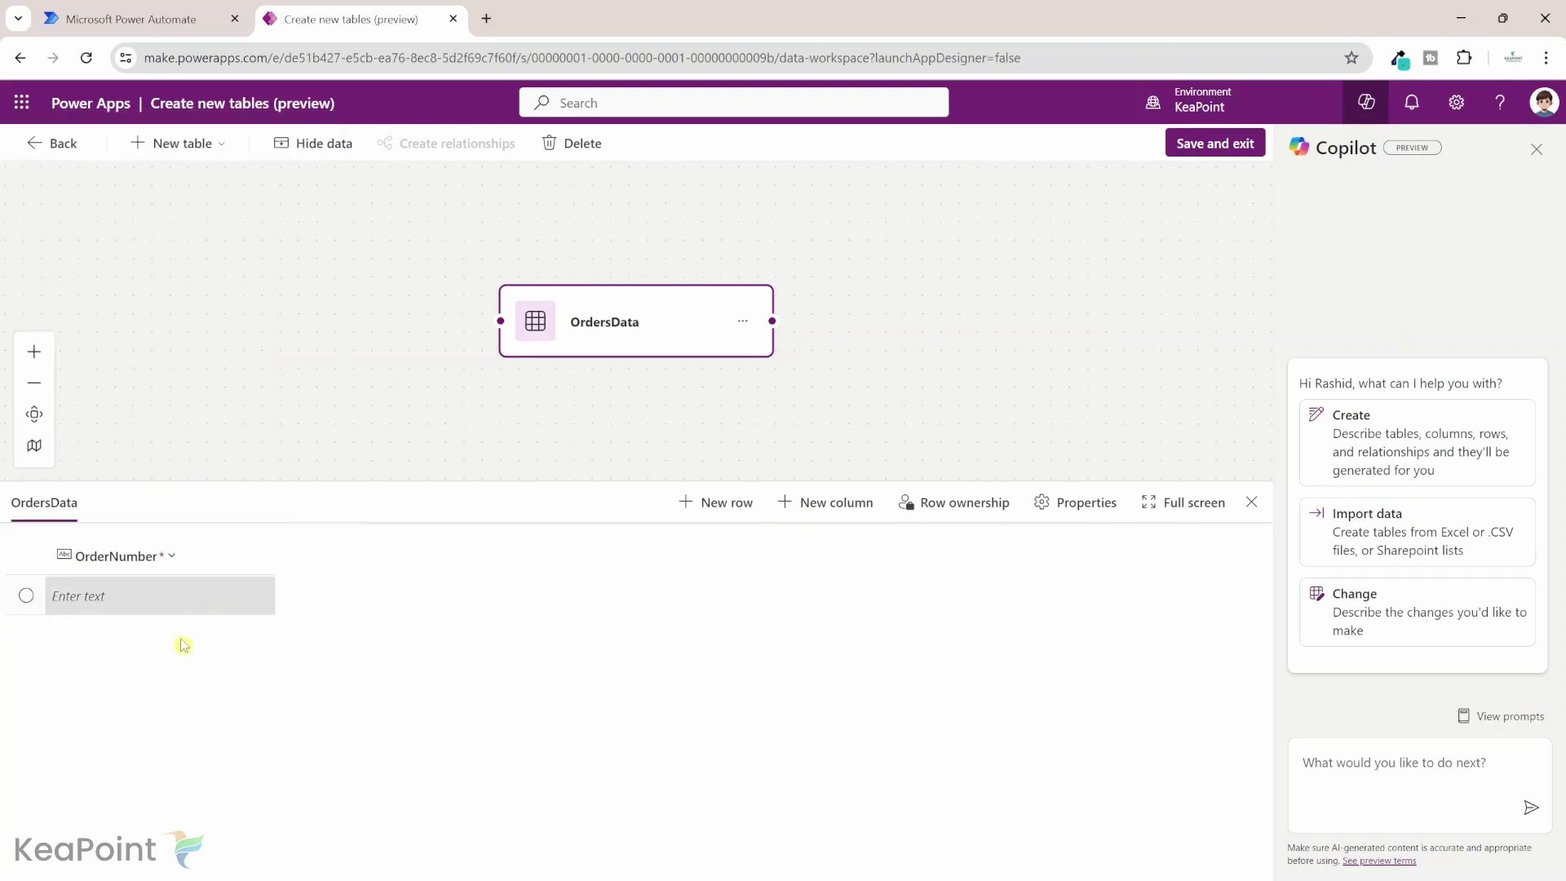
- Copy the JSON fields from order_date to email and start a Copilot request in the table designer
{"action": "left_click", "coordinate": [187, 22]}
{"action": "left_click", "coordinate": [321, 584]}
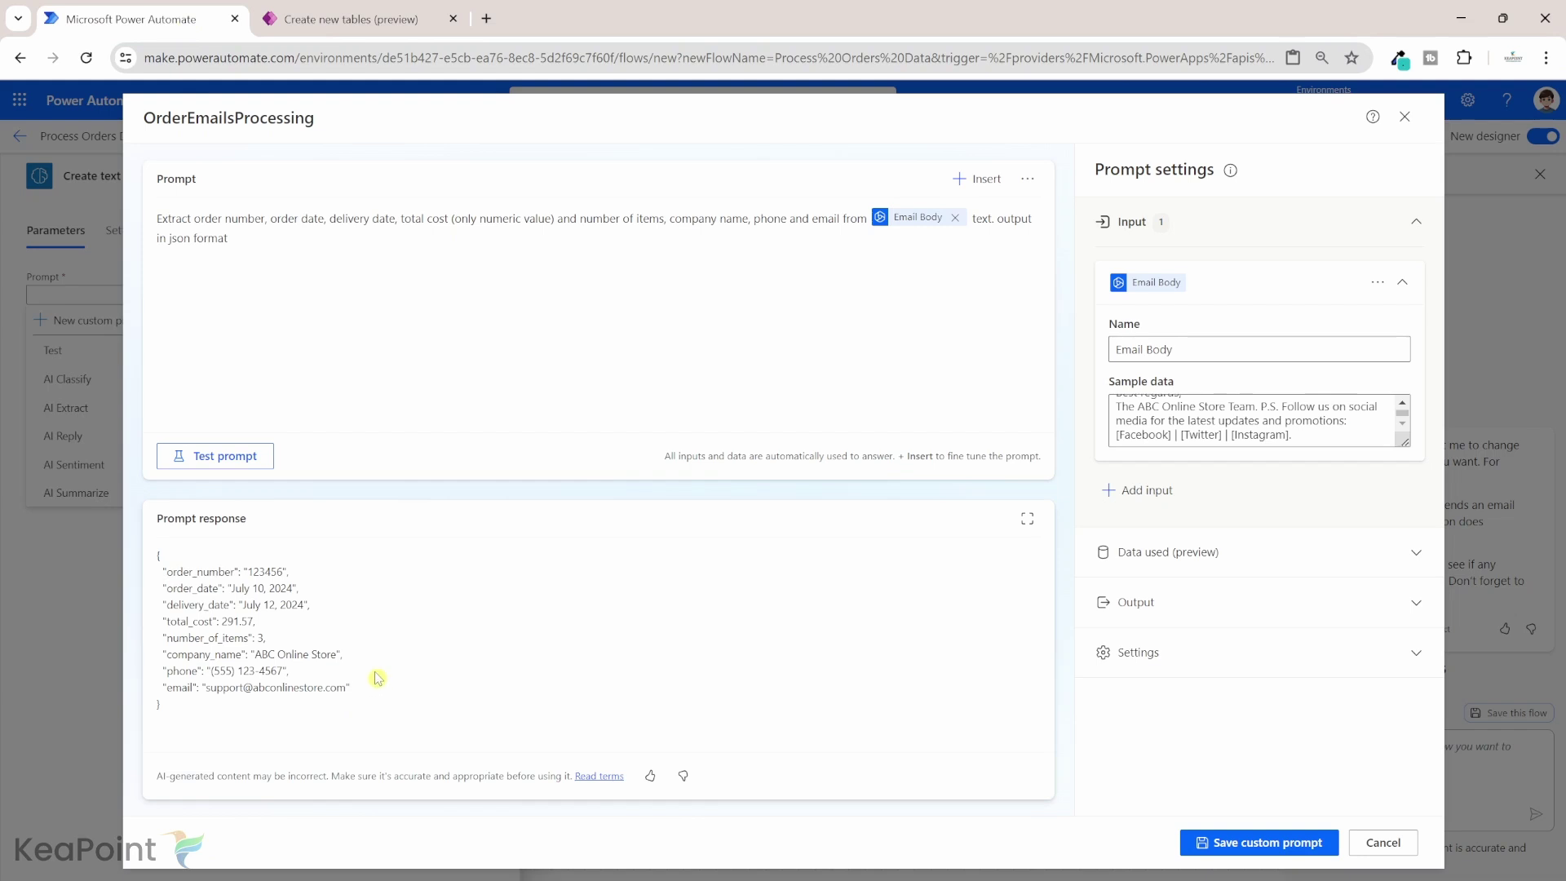
{"action": "left_click_drag", "start_coordinate": [343, 688], "coordinate": [161, 596]}
{"action": "right_click", "coordinate": [167, 595]}
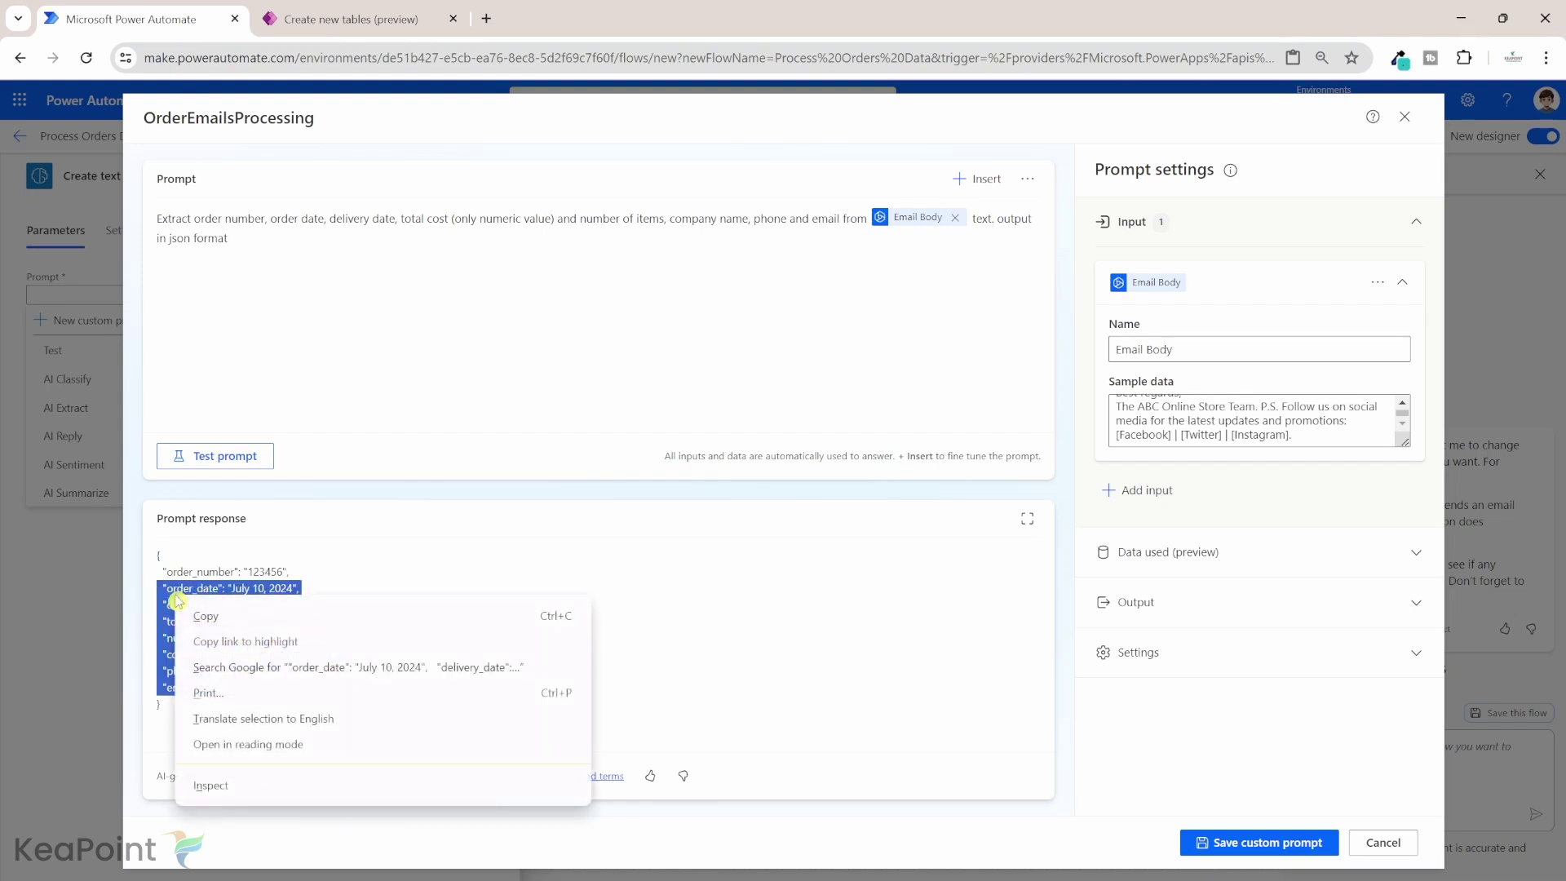
{"action": "left_click", "coordinate": [214, 618]}
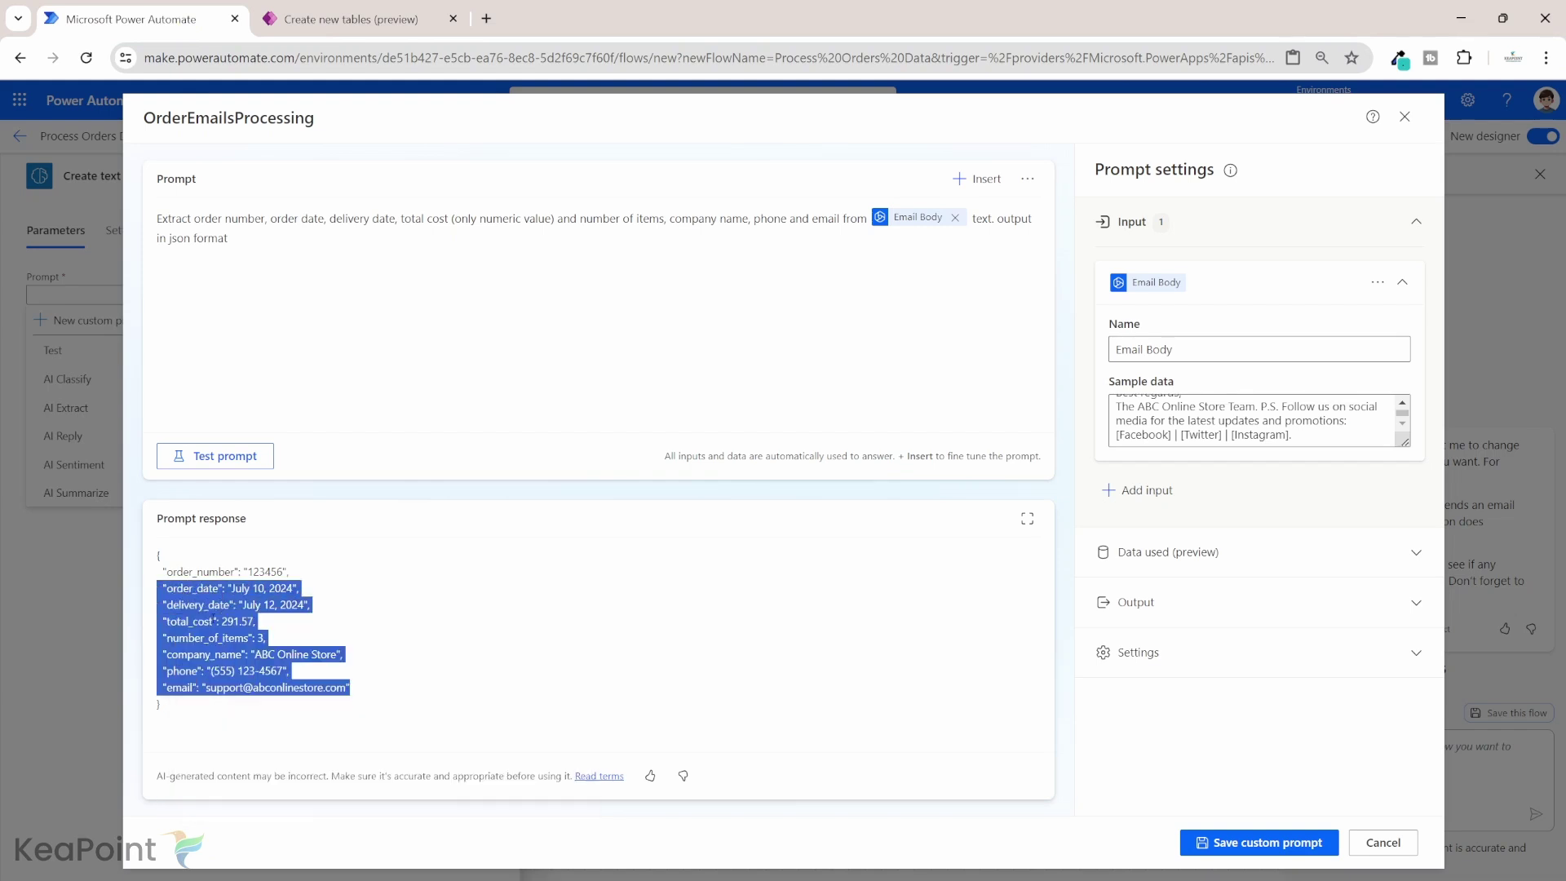
{"action": "left_click", "coordinate": [370, 10]}
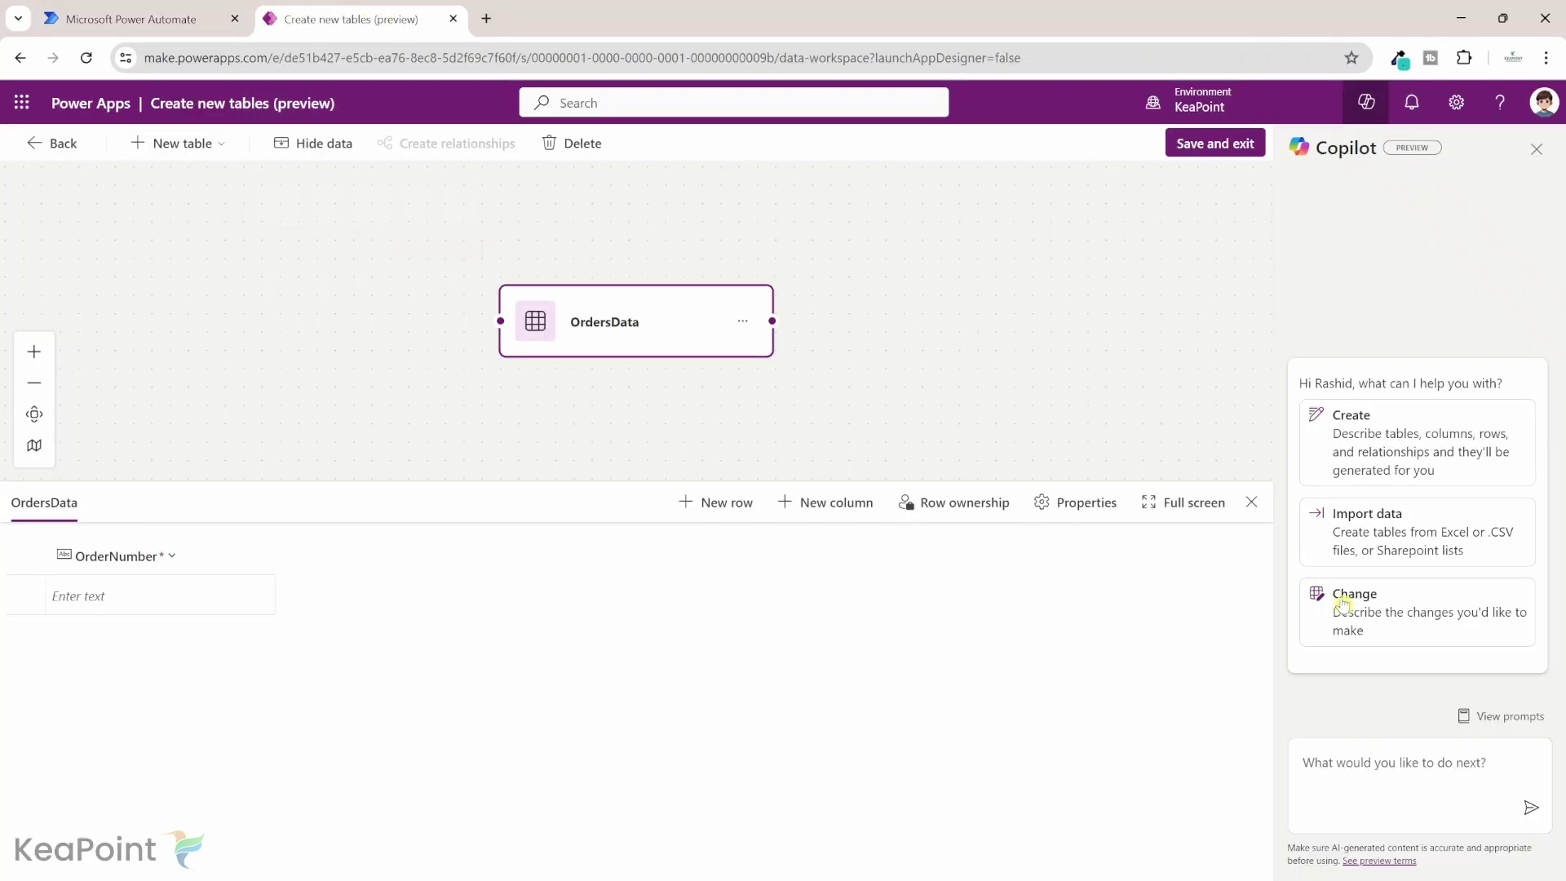
{"action": "left_click", "coordinate": [1375, 773]}
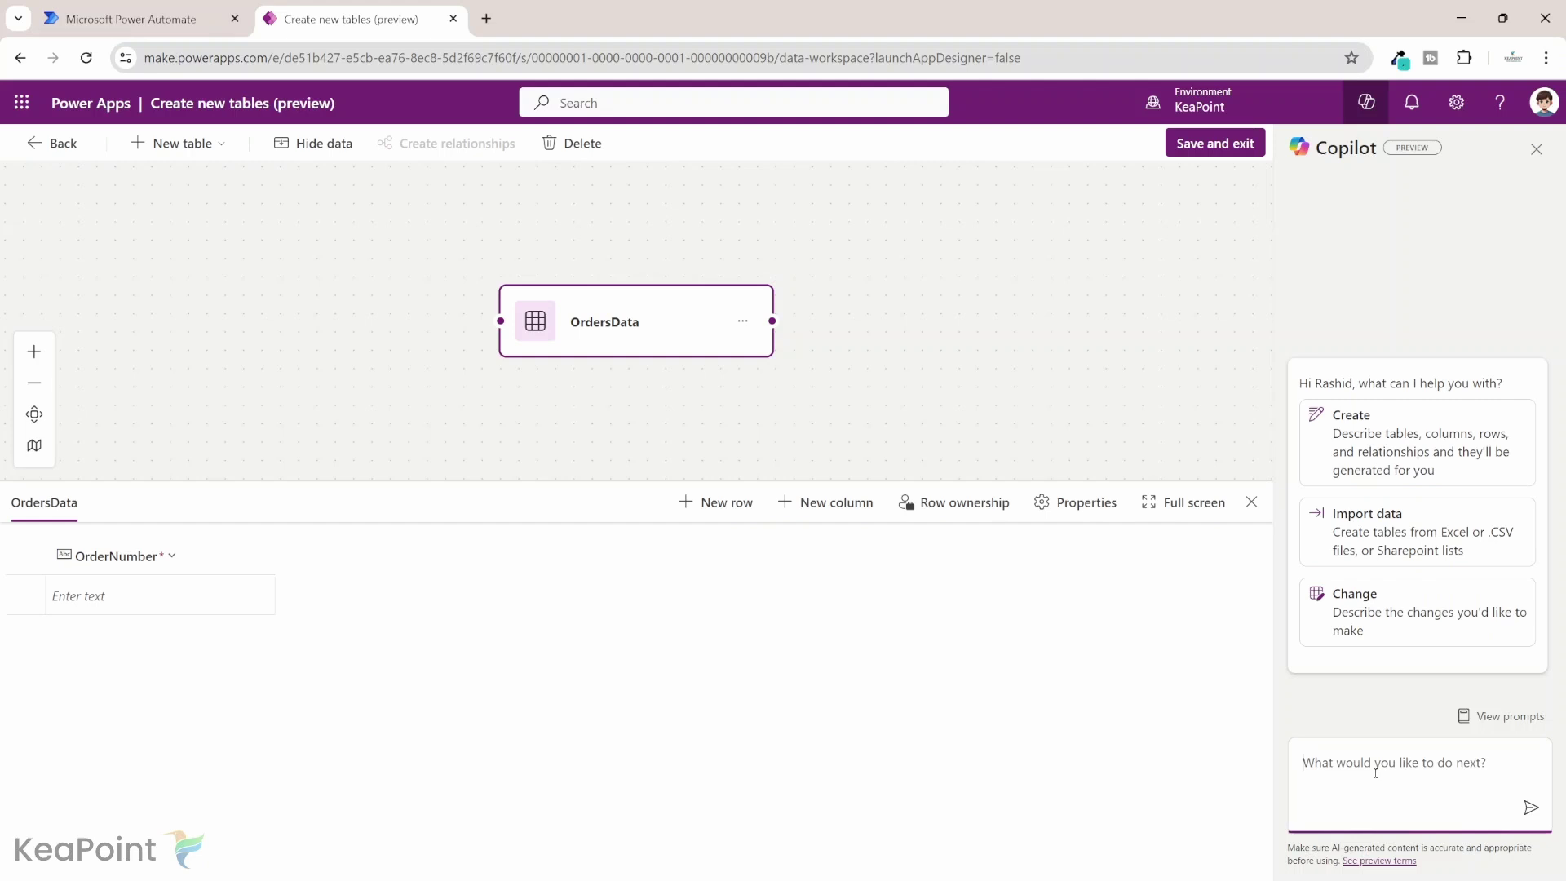
- Ask Copilot to 'Create these columns,' from the pasted JSON fields and review the new columns
{"action": "type", "text": "Create these columns,"}
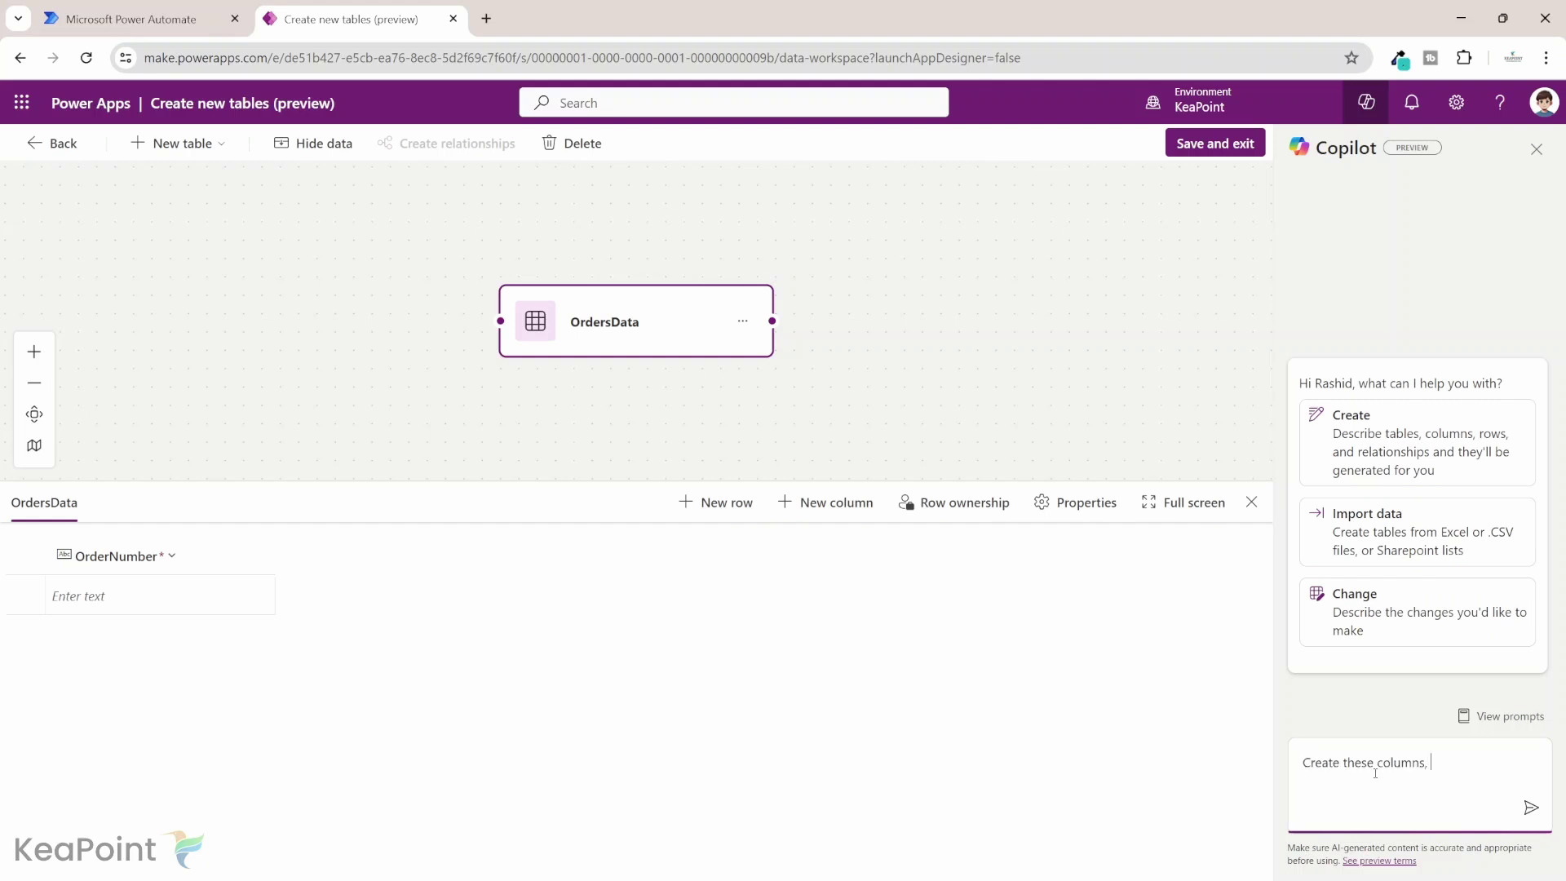
{"action": "key", "text": "ctrl+v"}
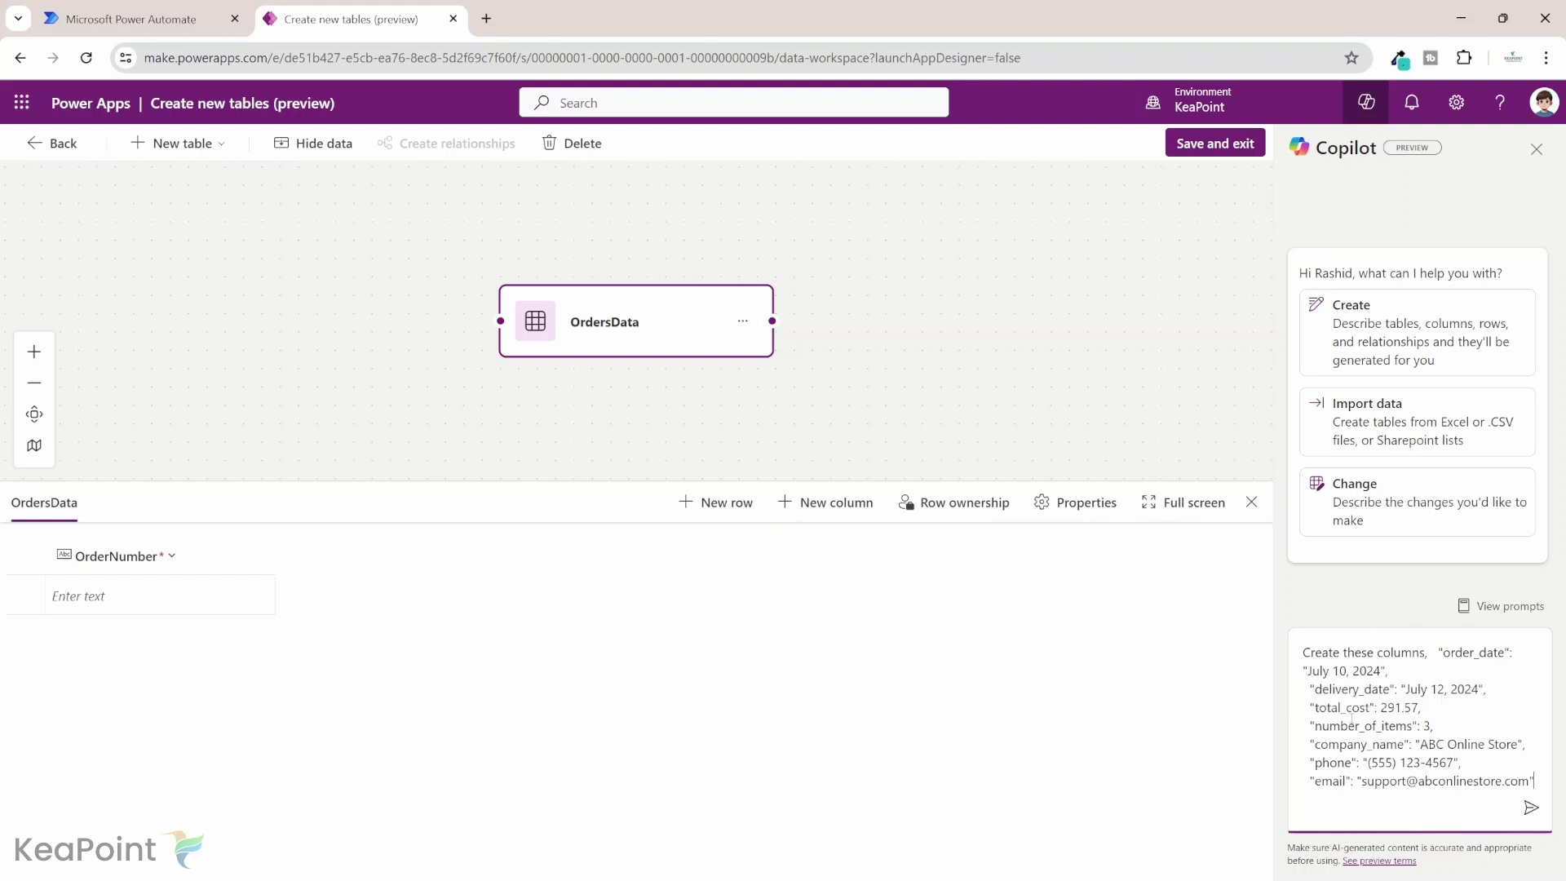
{"action": "left_click", "coordinate": [1541, 816]}
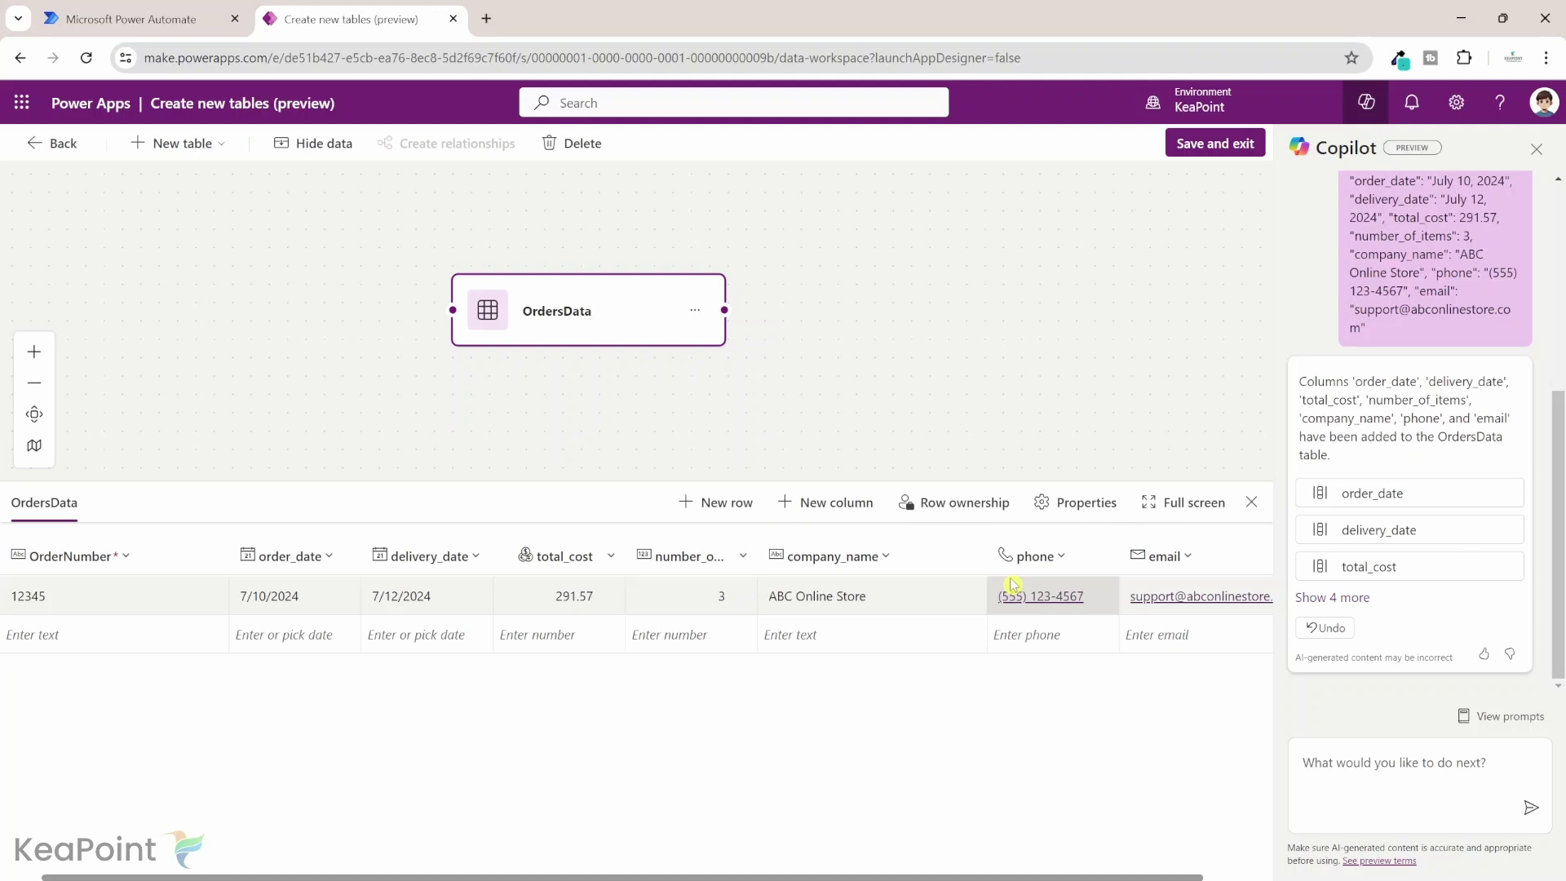
{"action": "scroll", "coordinate": [1012, 593], "scroll_direction": "right", "scroll_amount": 2}
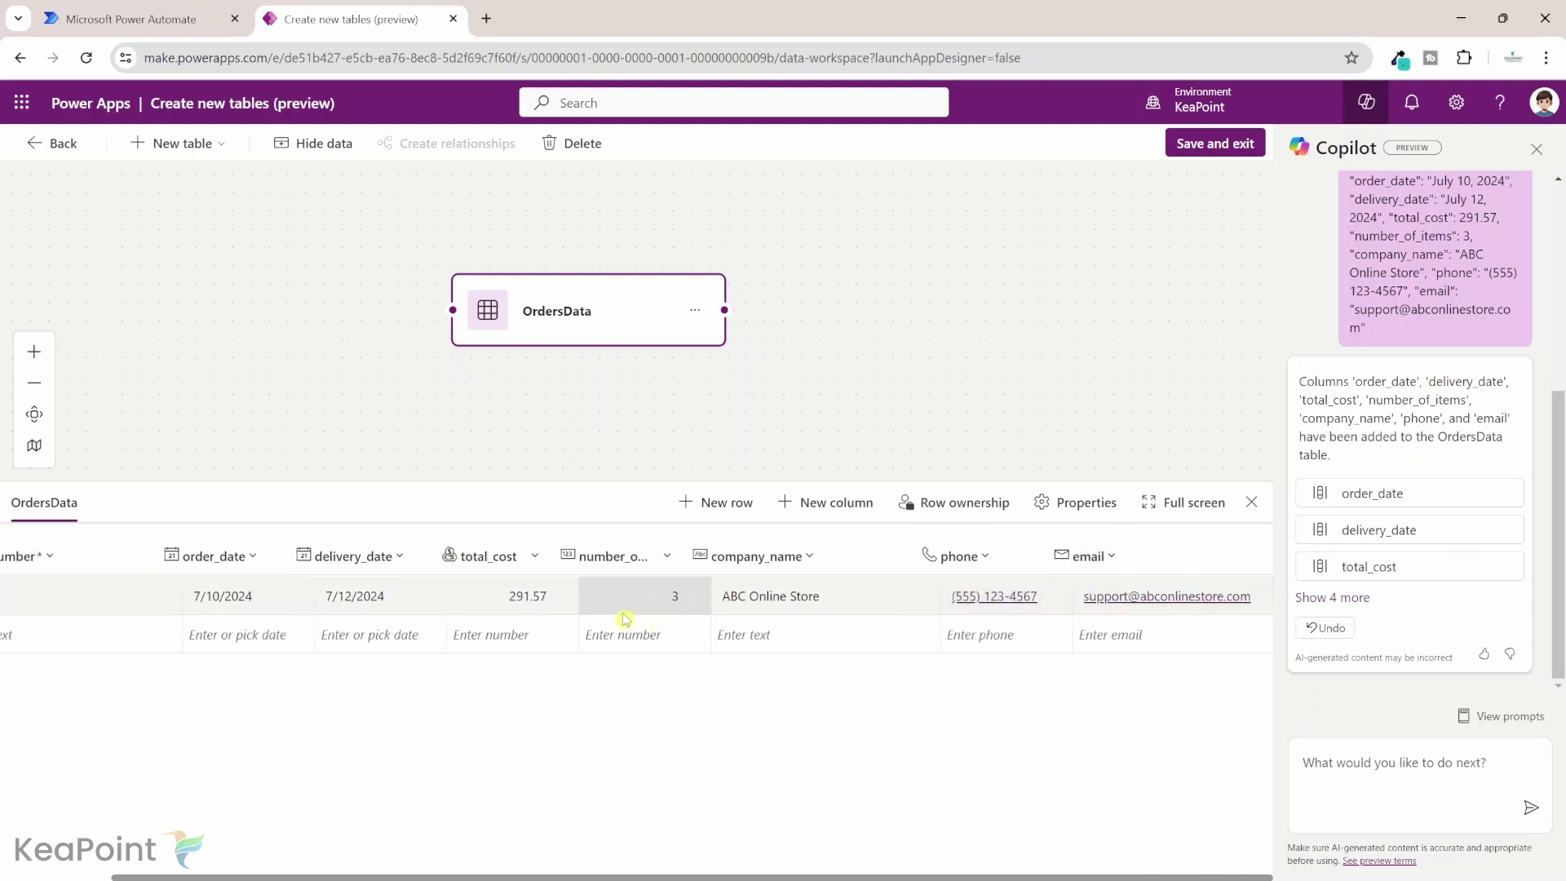
{"action": "scroll", "coordinate": [628, 624], "scroll_direction": "left", "scroll_amount": 3}
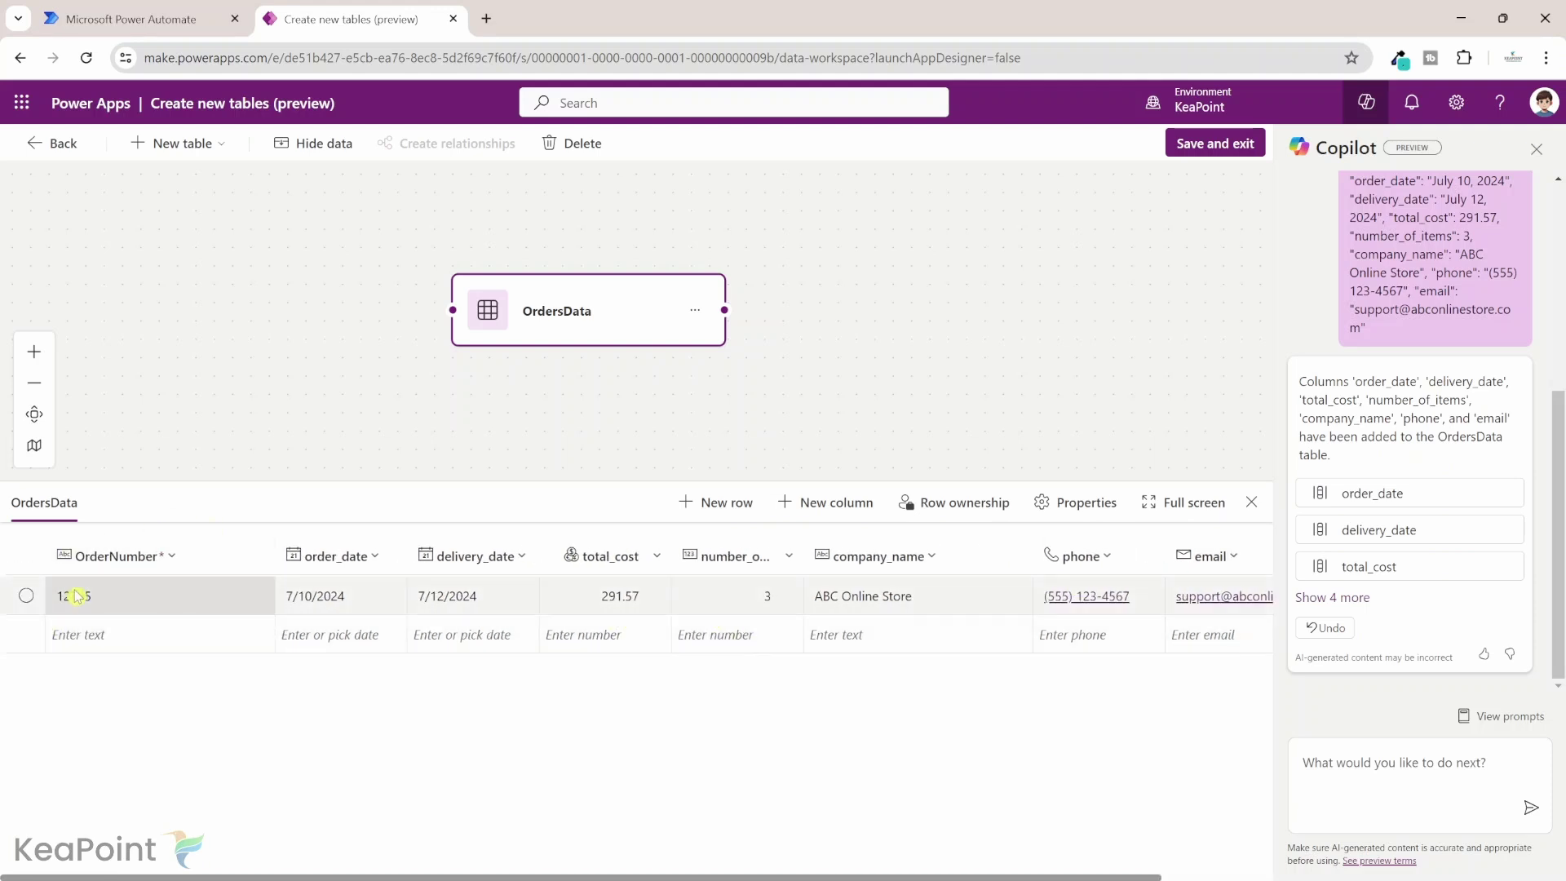
{"action": "left_click", "coordinate": [1398, 782]}
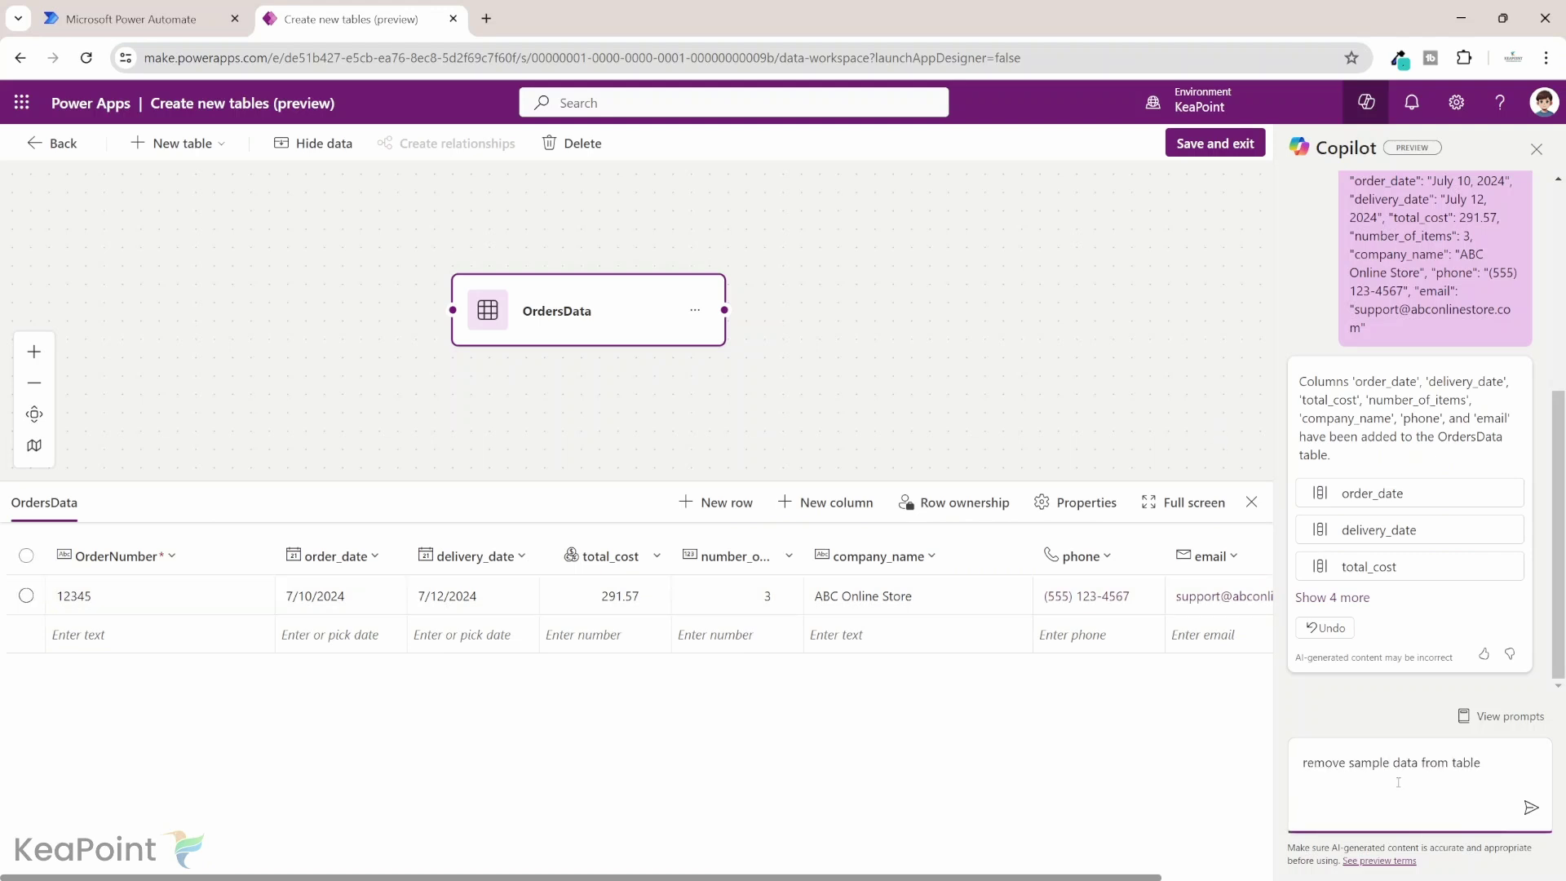
- Remove the sample row via Copilot, then save and exit with 'Don't ask me again' ticked
{"action": "left_click", "coordinate": [1529, 810]}
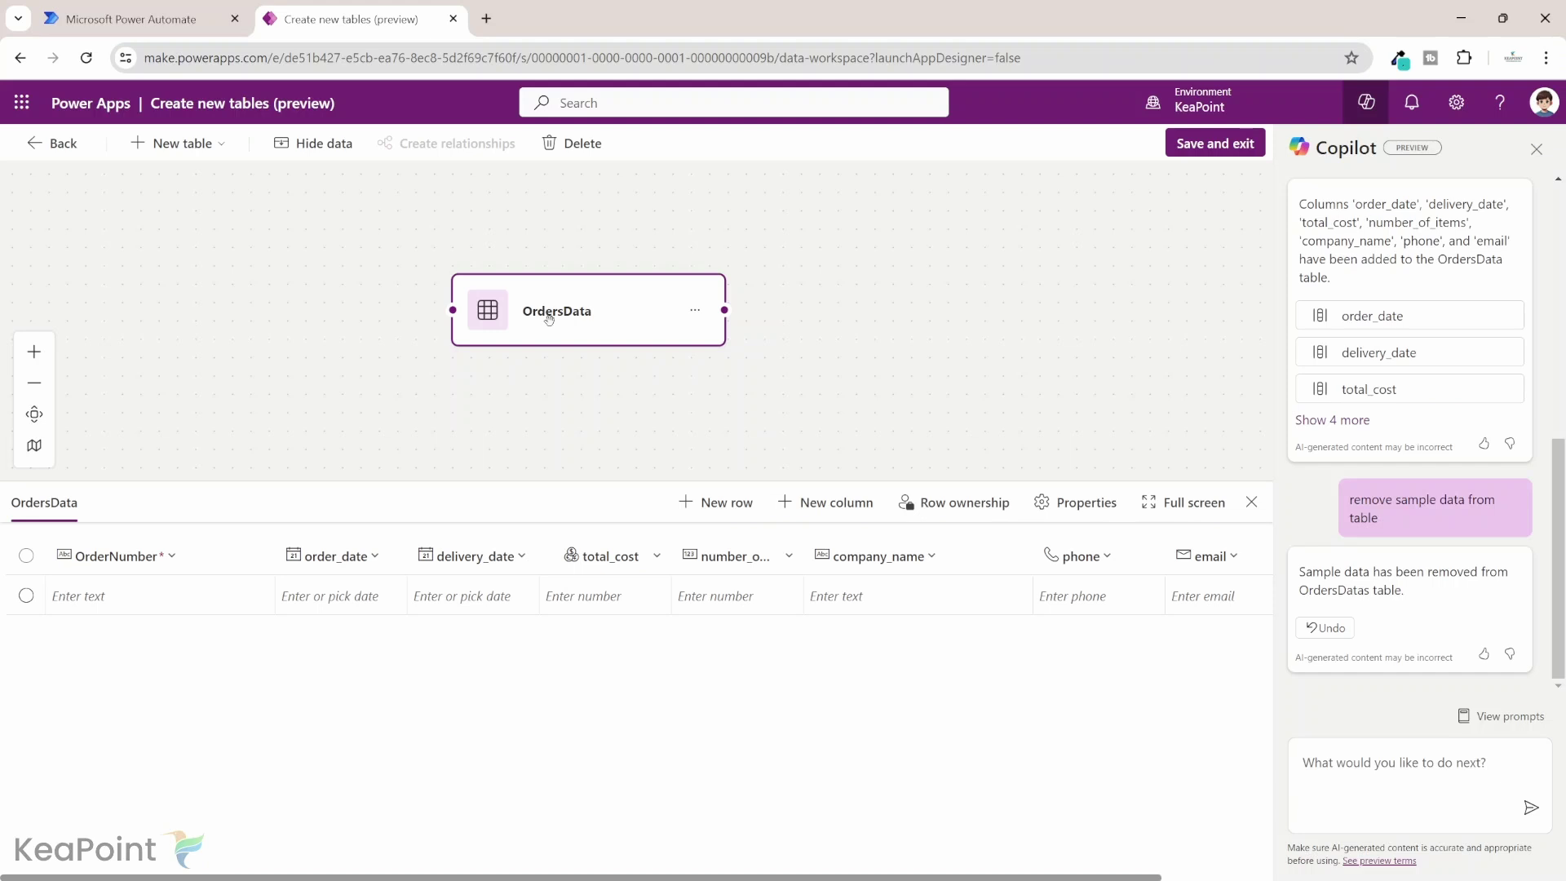
{"action": "left_click", "coordinate": [1210, 157]}
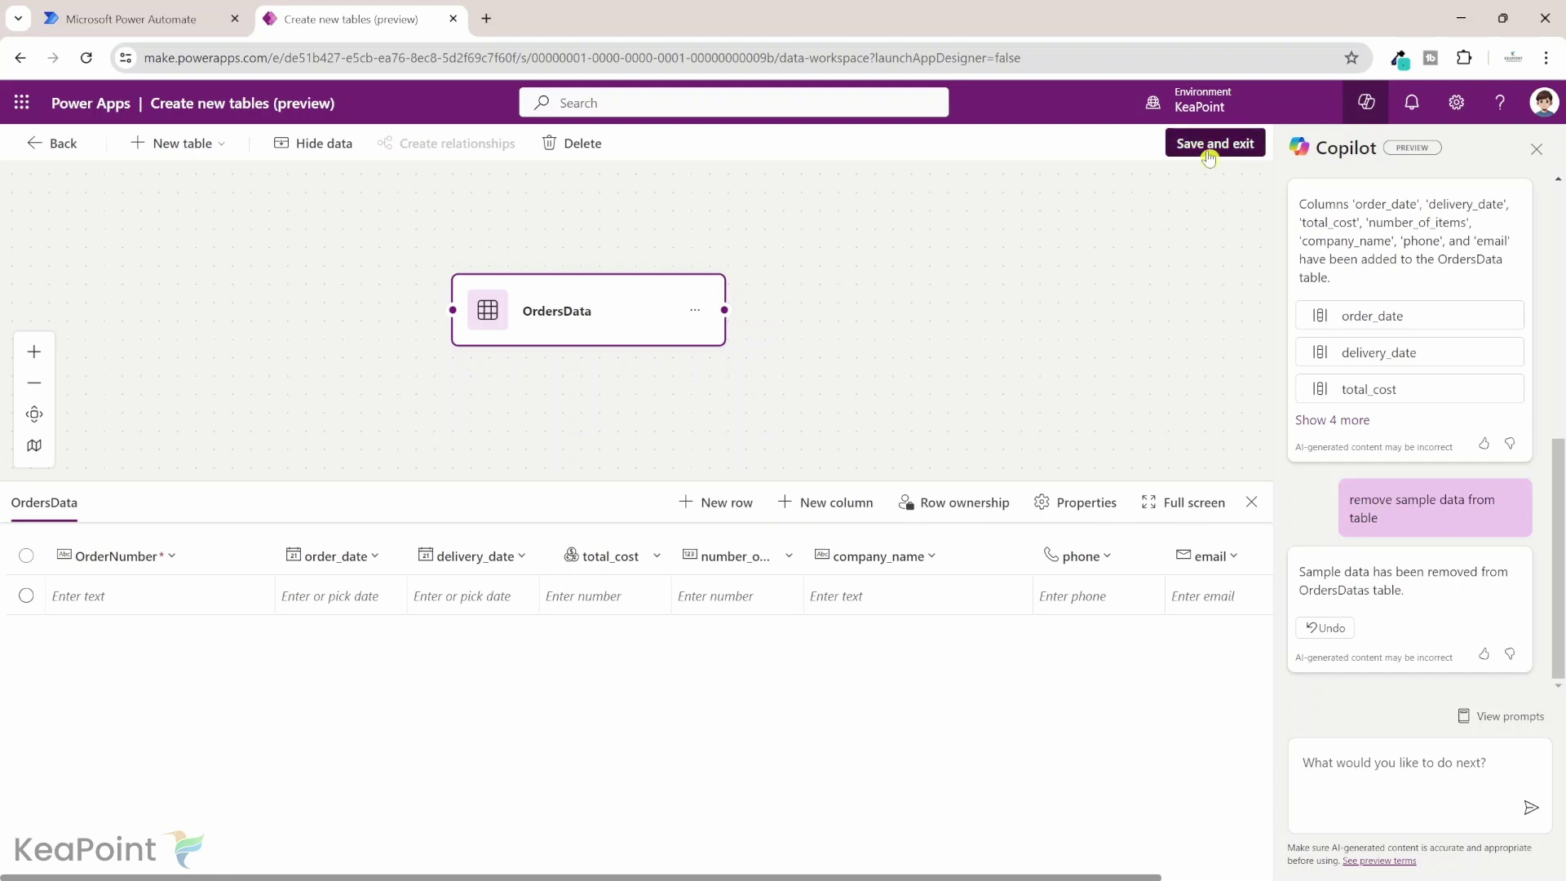
{"action": "left_click", "coordinate": [724, 515]}
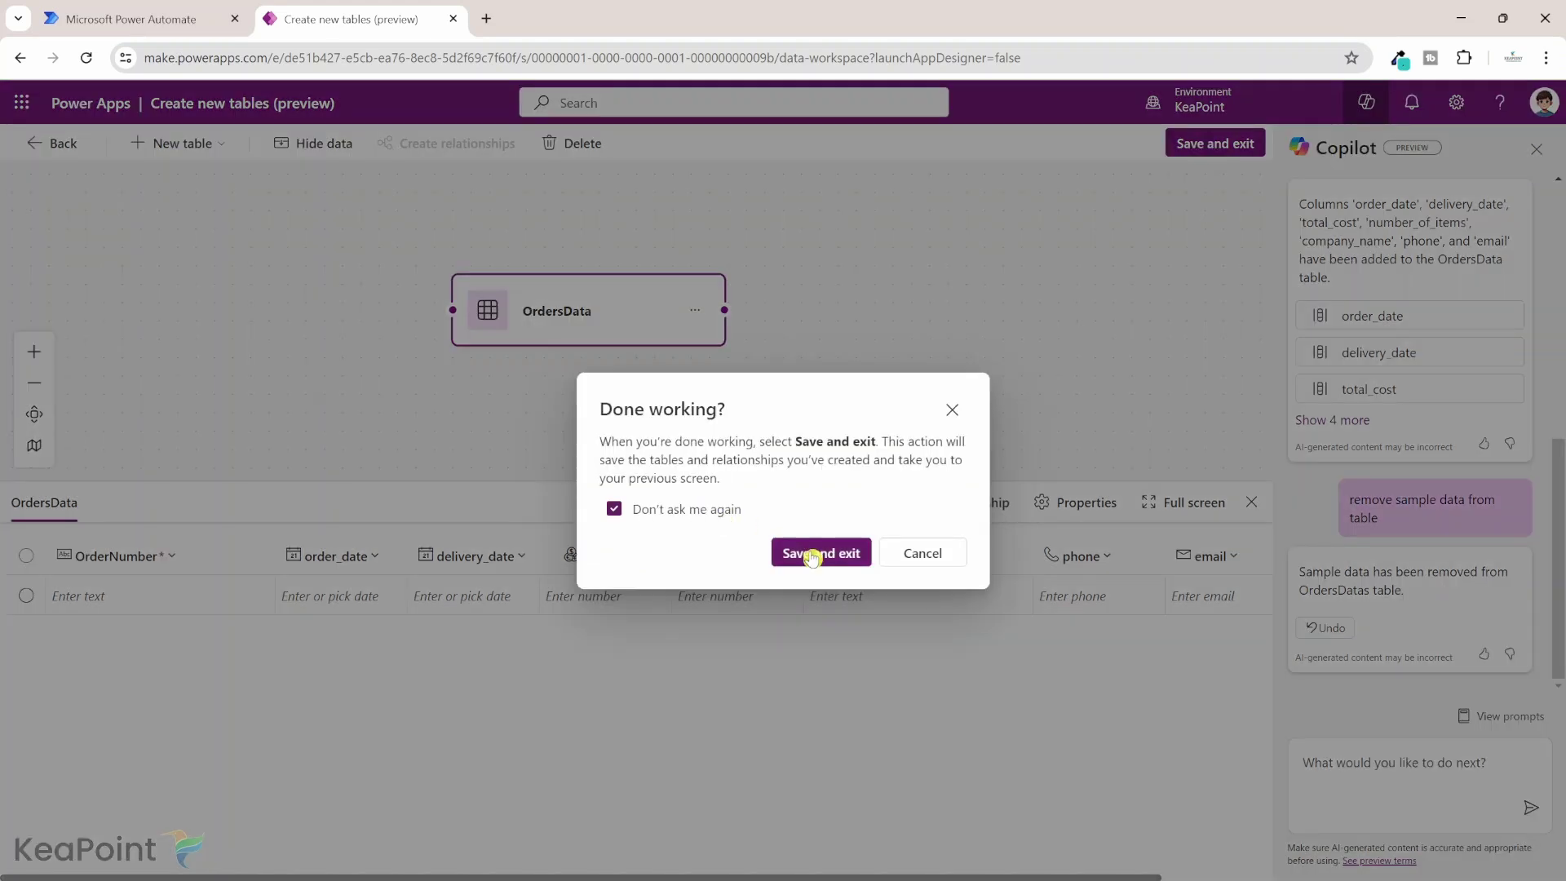
{"action": "left_click", "coordinate": [813, 555]}
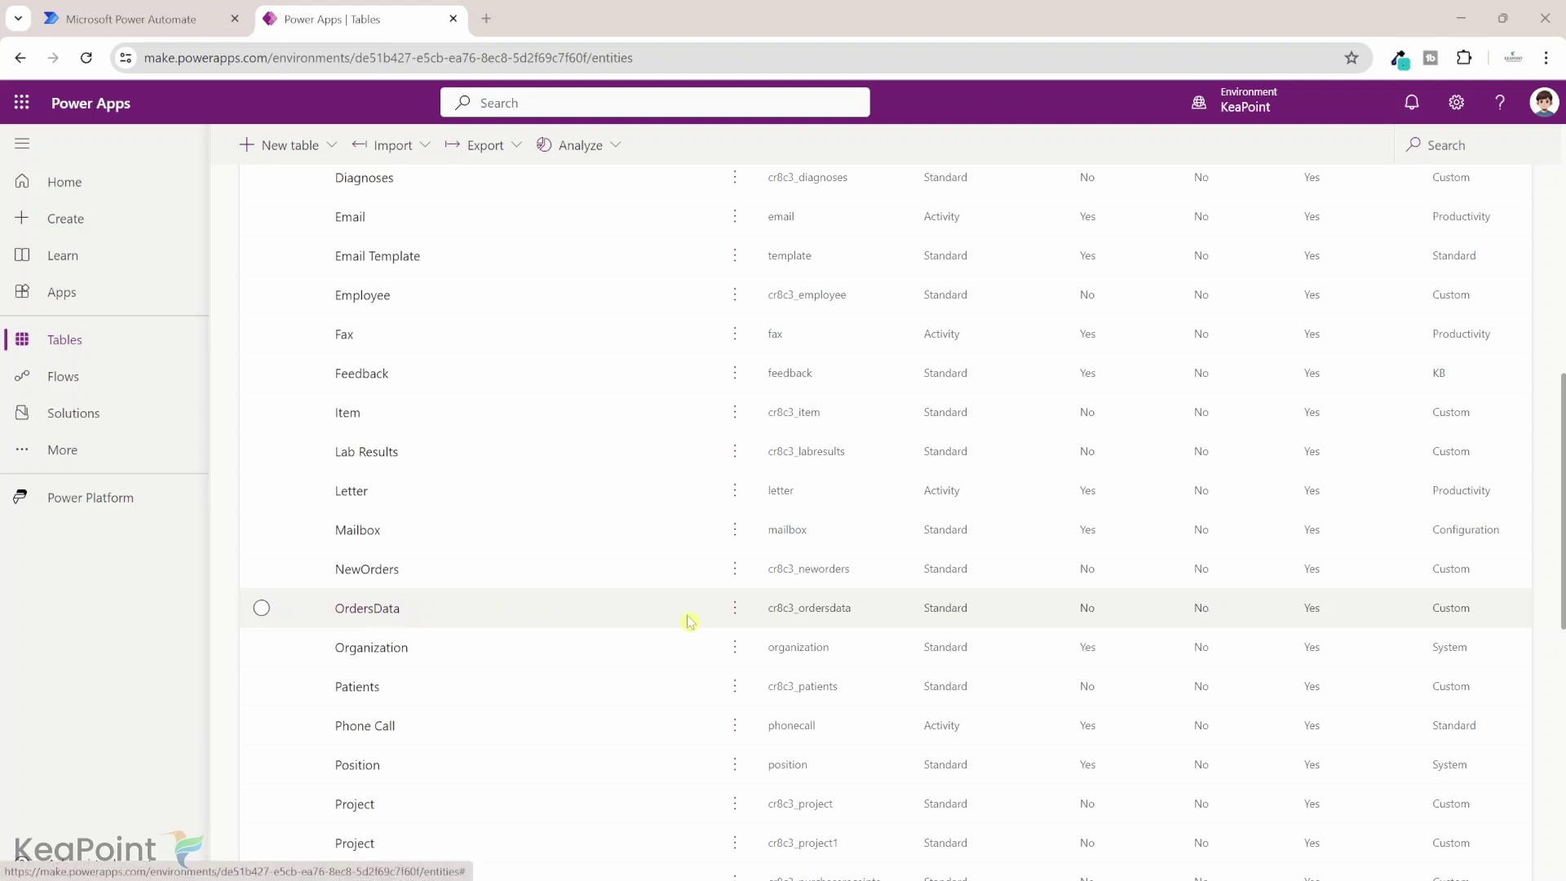
- Review the OrdersData table's columns, then go back to the Power Automate tab
{"action": "left_click", "coordinate": [362, 613]}
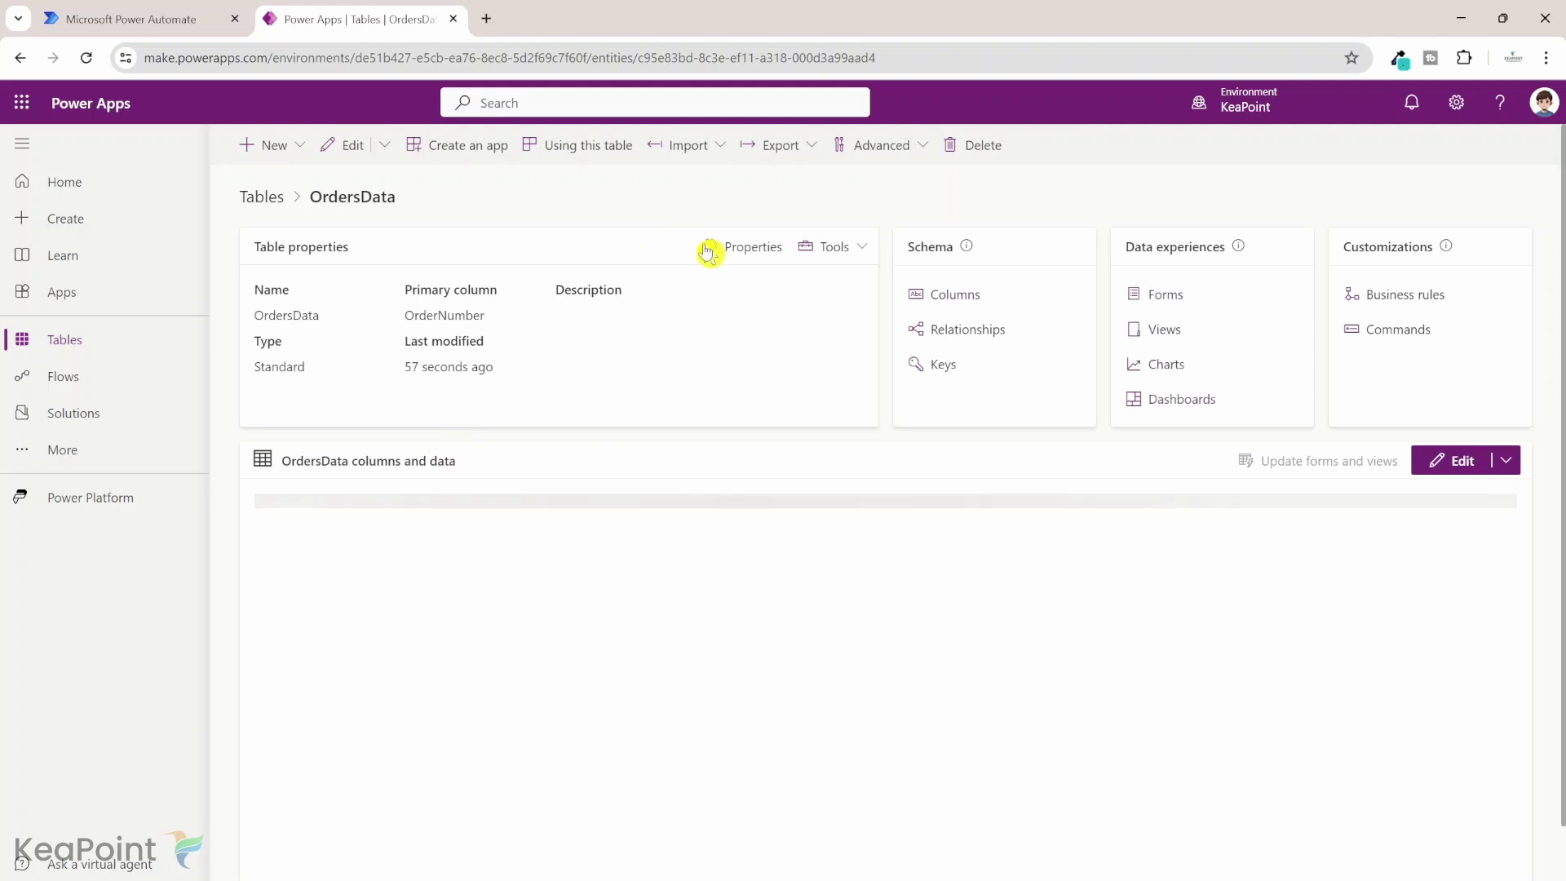
{"action": "scroll", "coordinate": [1025, 549], "scroll_direction": "right", "scroll_amount": 5}
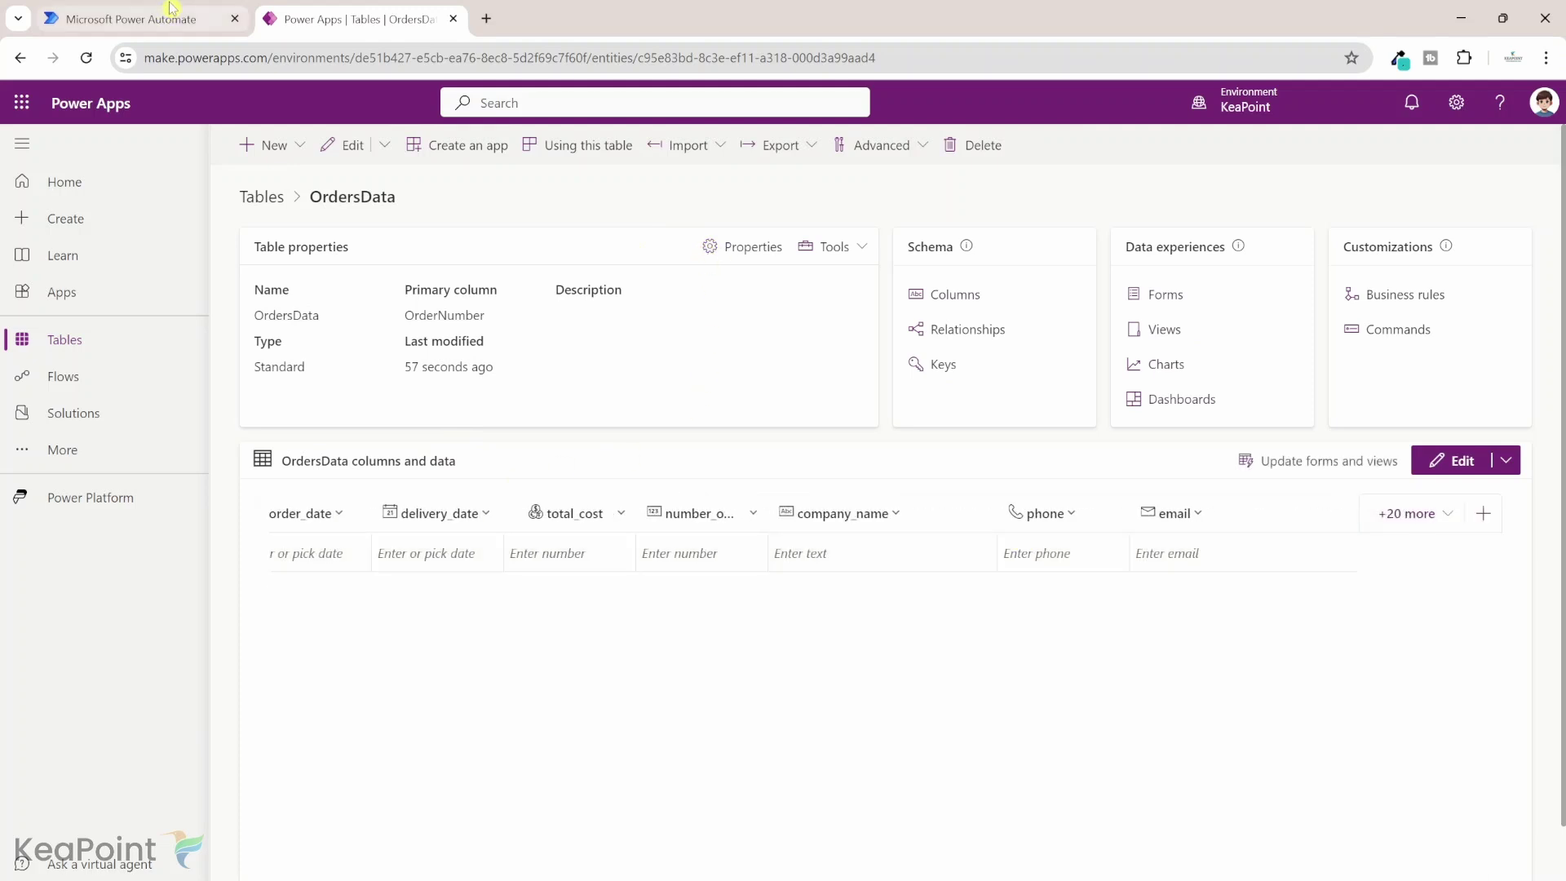
{"action": "left_click", "coordinate": [171, 8]}
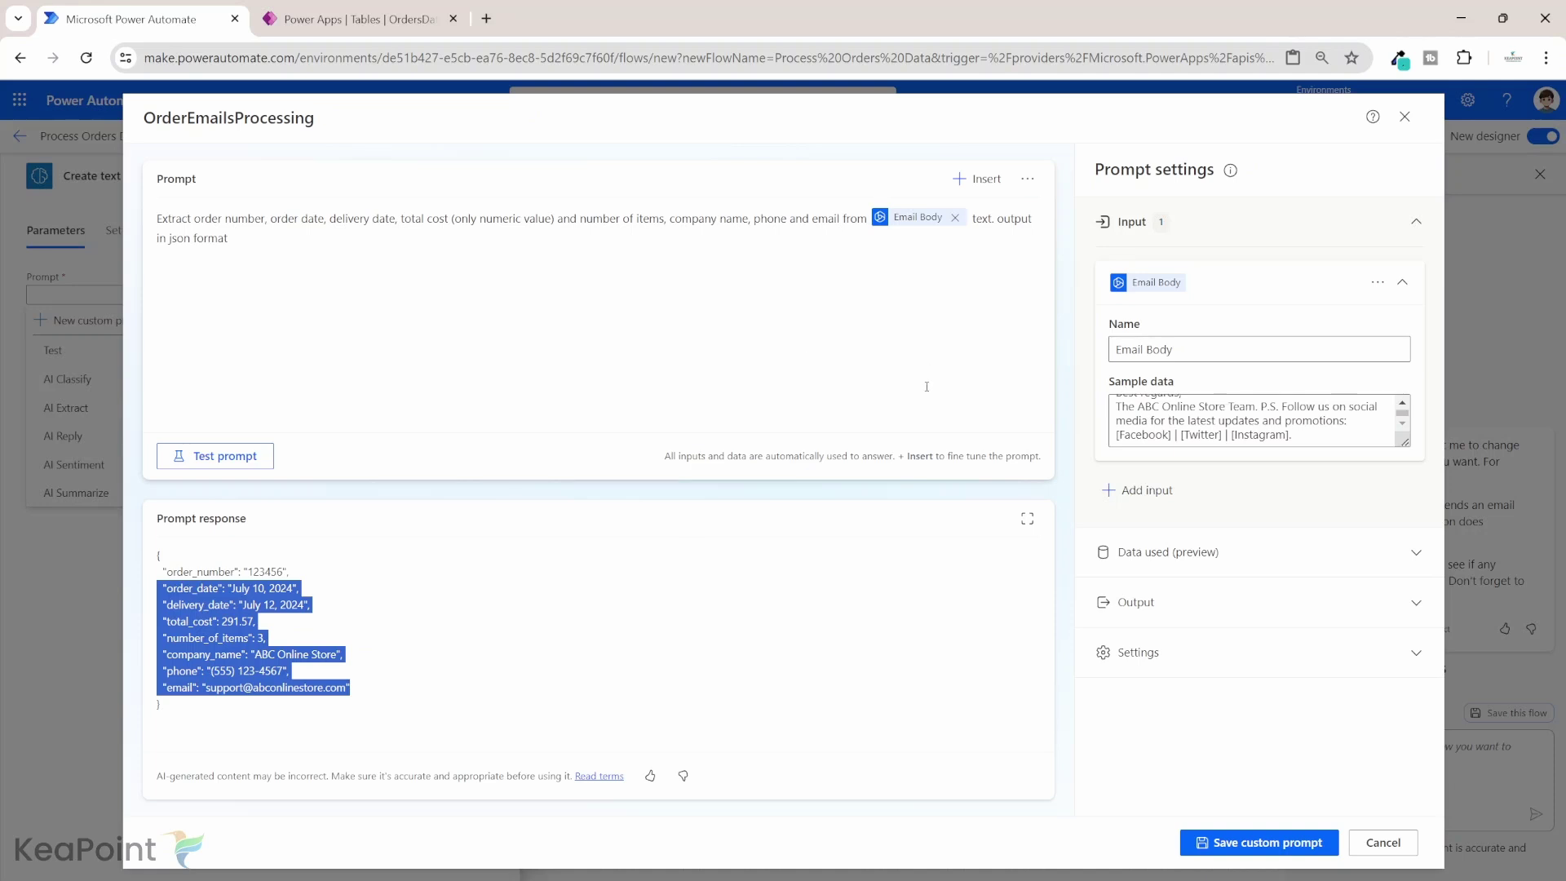
- Save the custom prompt and keep OrderEmailsProcessing selected in the GPT step
{"action": "left_click", "coordinate": [1225, 858]}
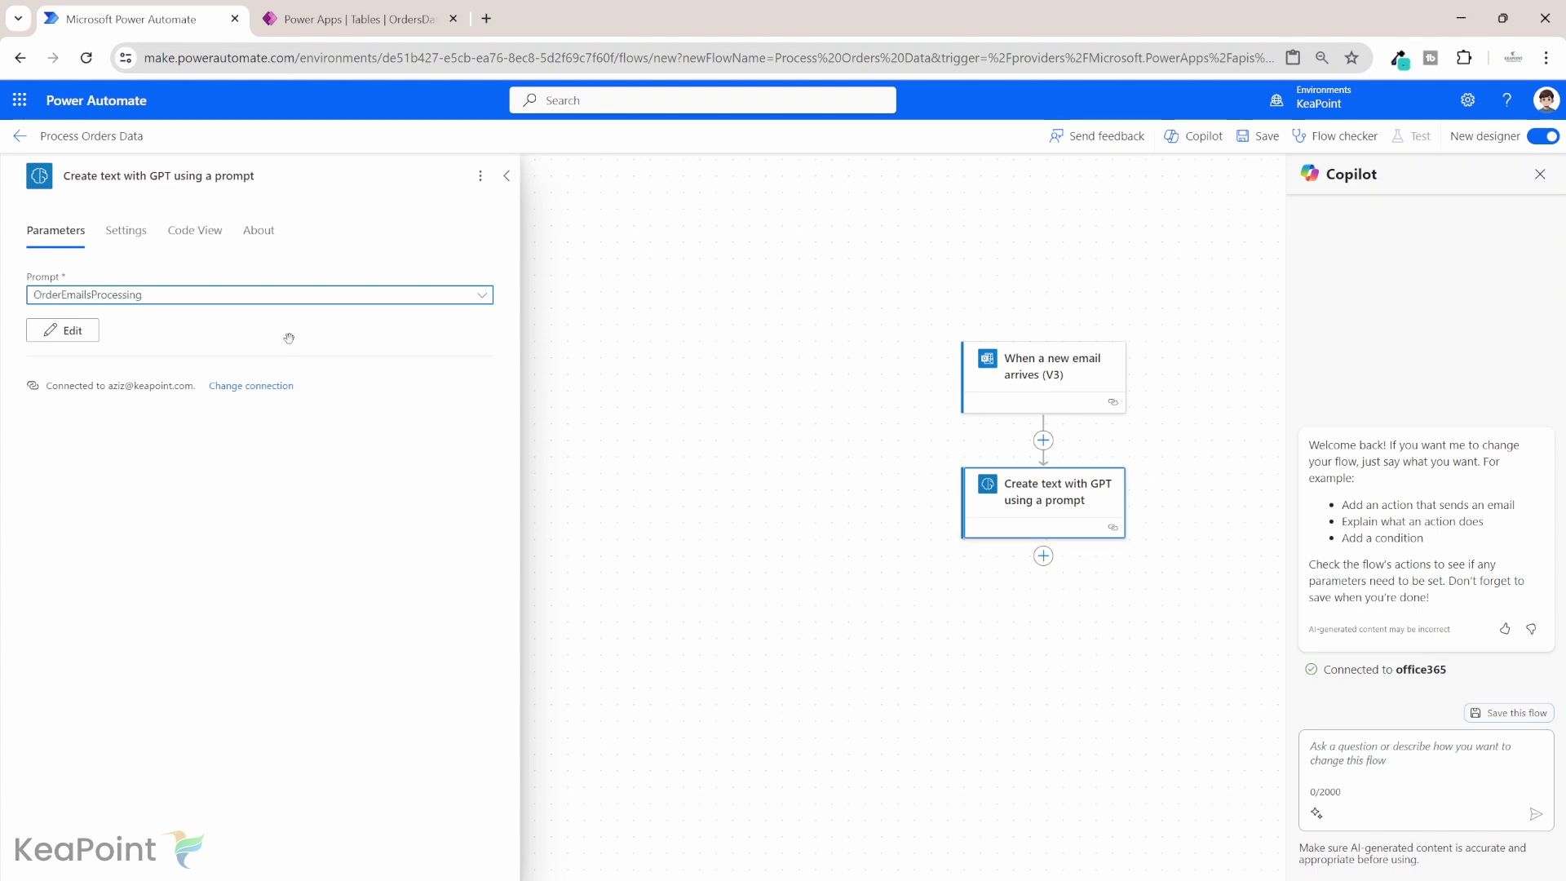
{"action": "left_click", "coordinate": [159, 298]}
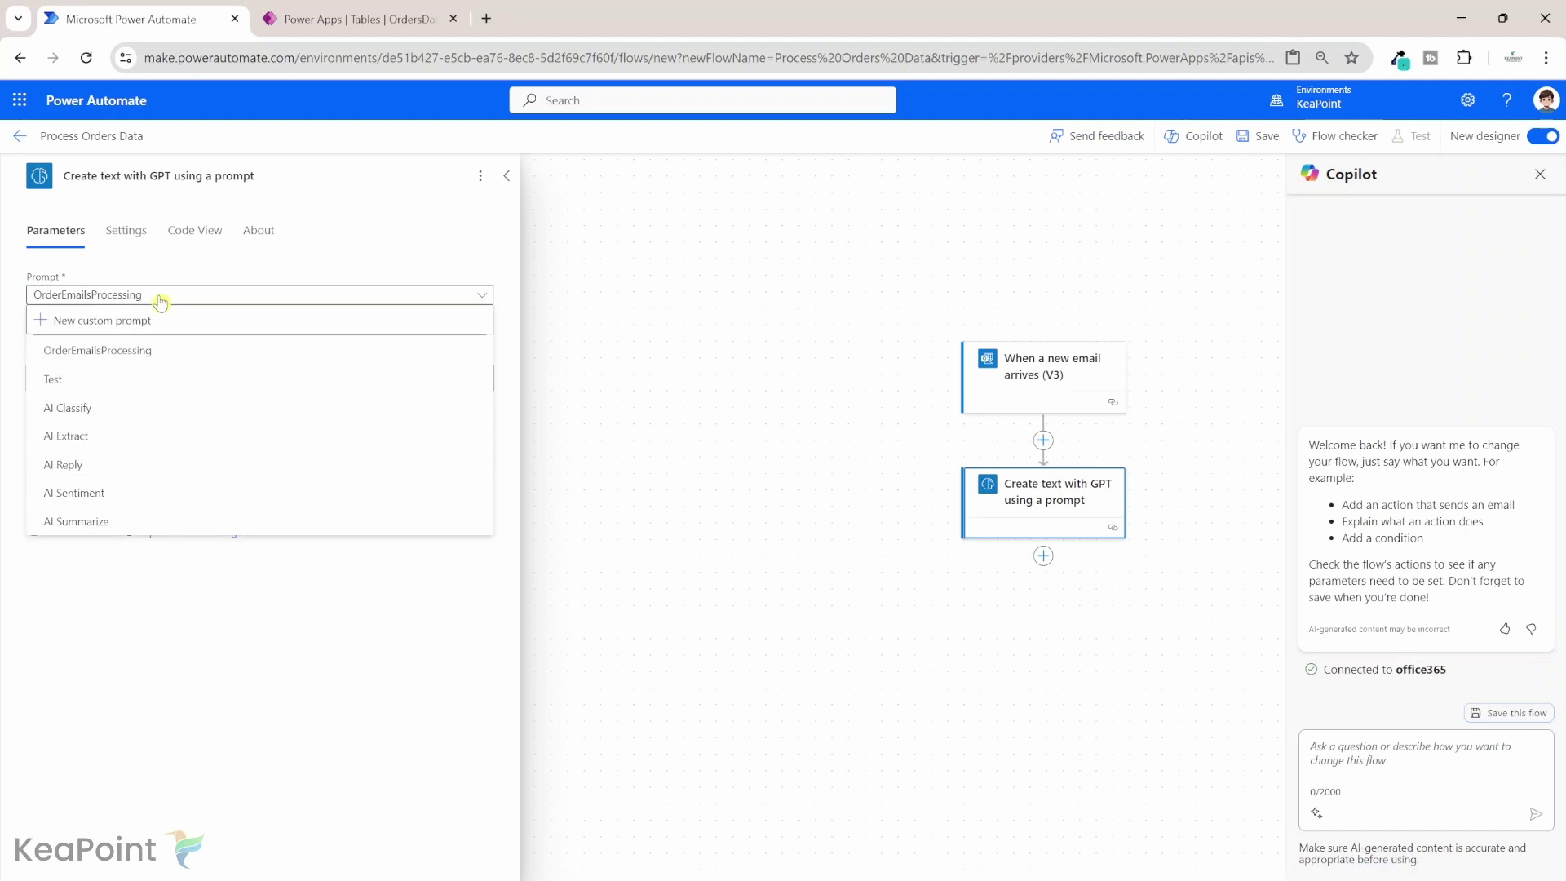
{"action": "left_click", "coordinate": [204, 297]}
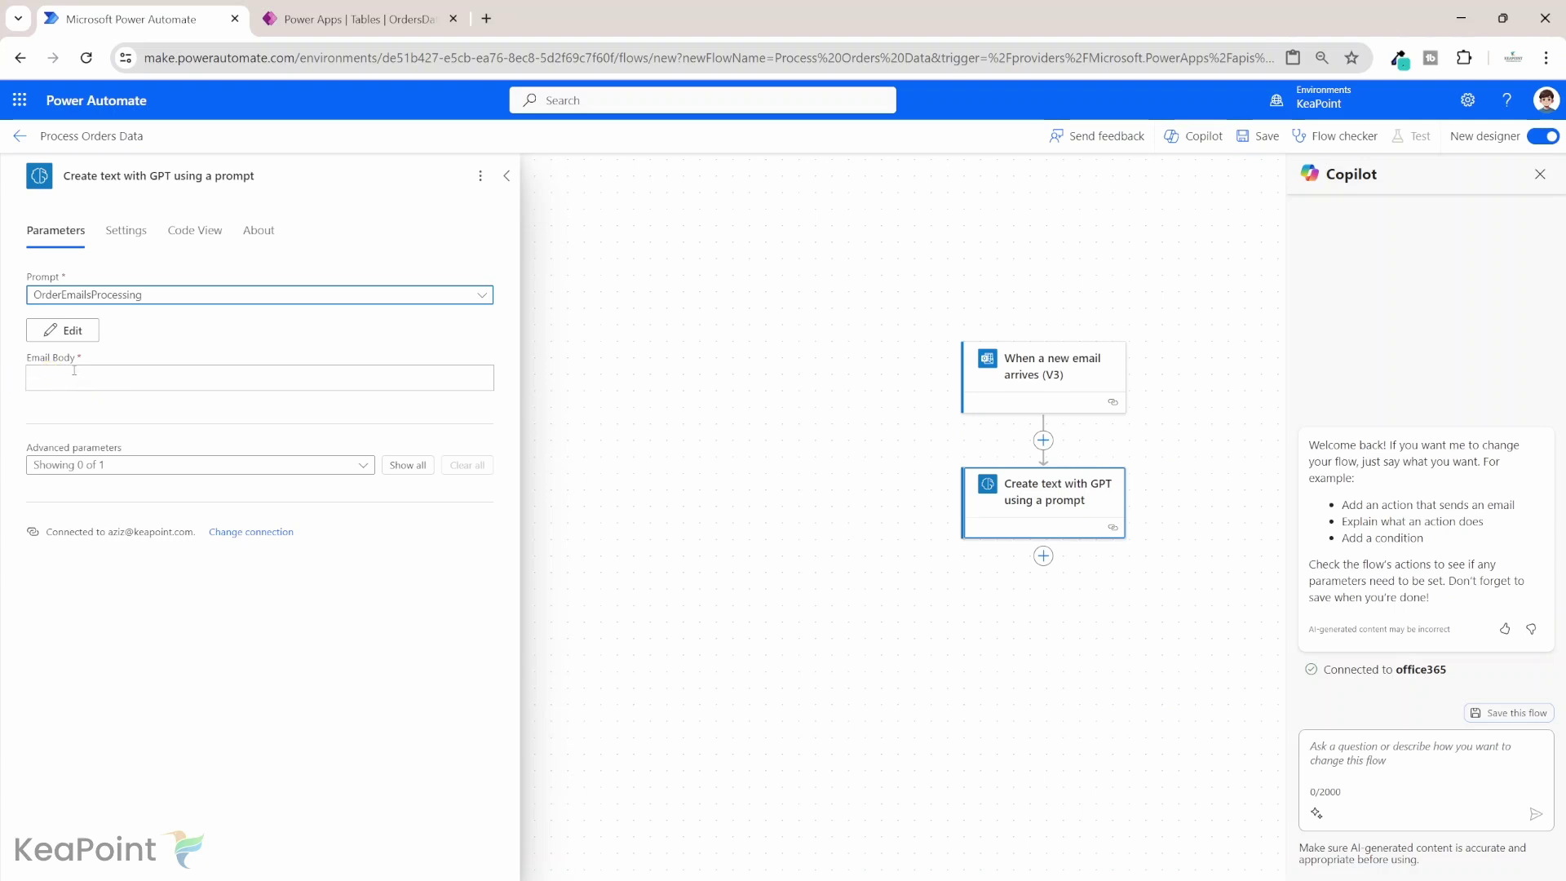
- Map the new-email trigger's Body into the GPT step's Email Body input
{"action": "left_click", "coordinate": [124, 381]}
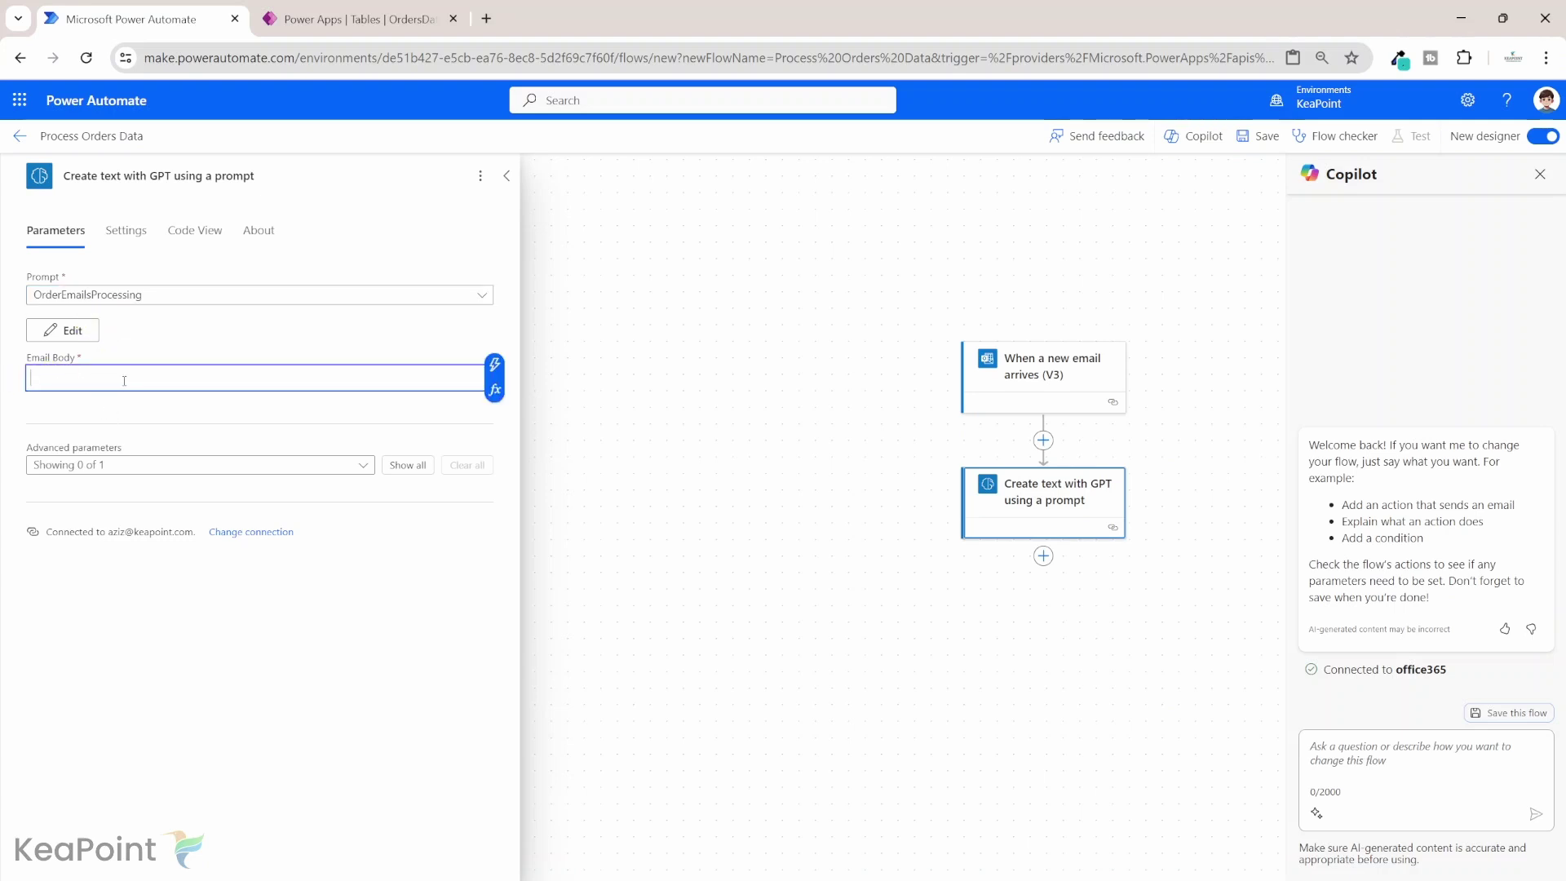
{"action": "left_click", "coordinate": [494, 364]}
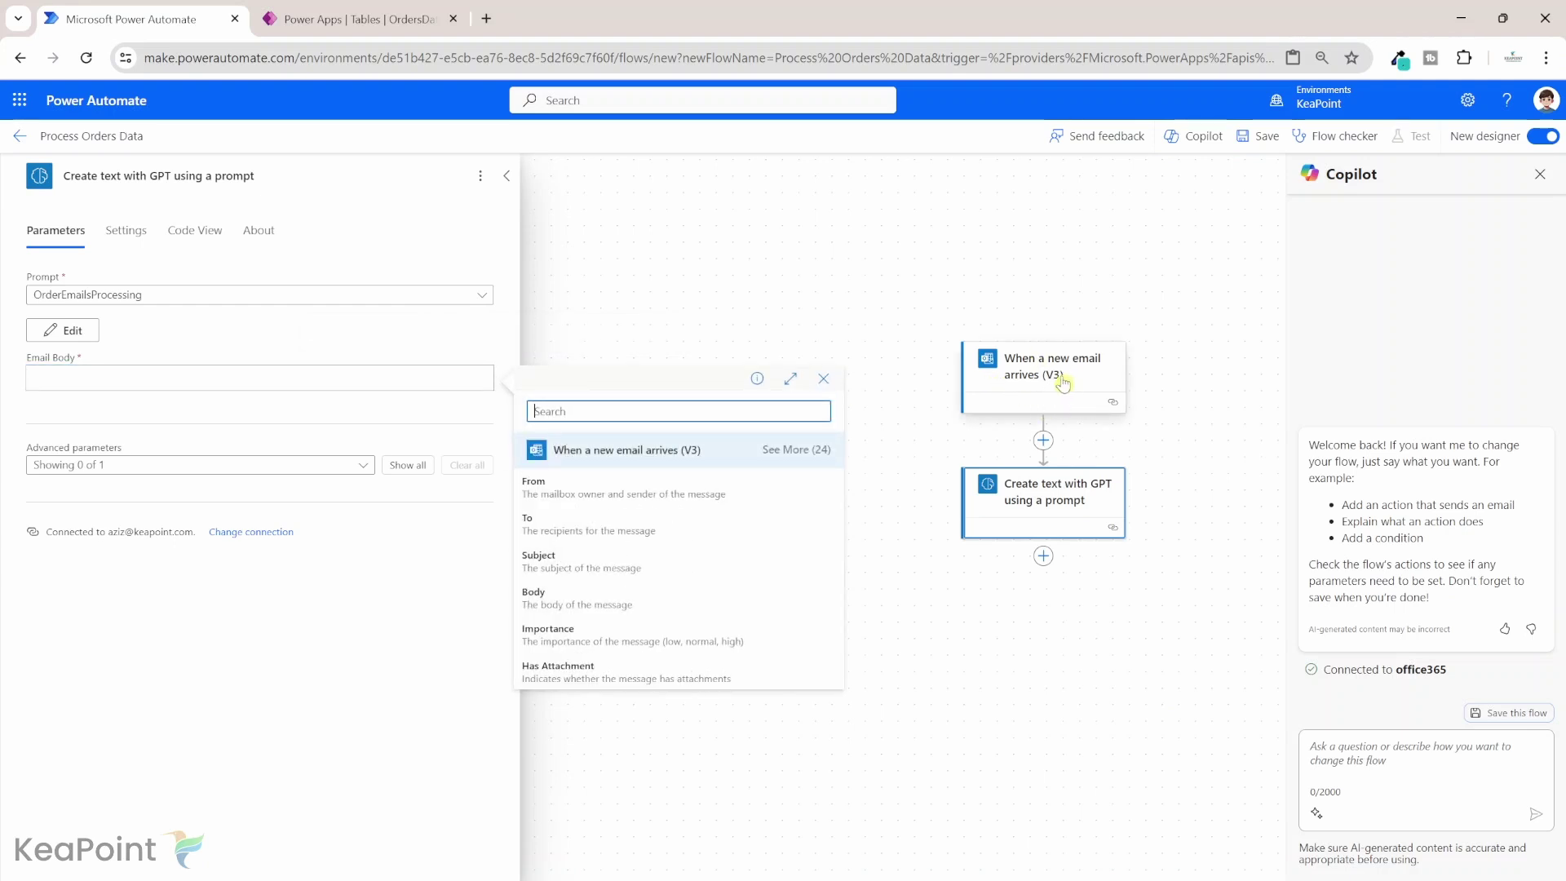
{"action": "left_click", "coordinate": [590, 607]}
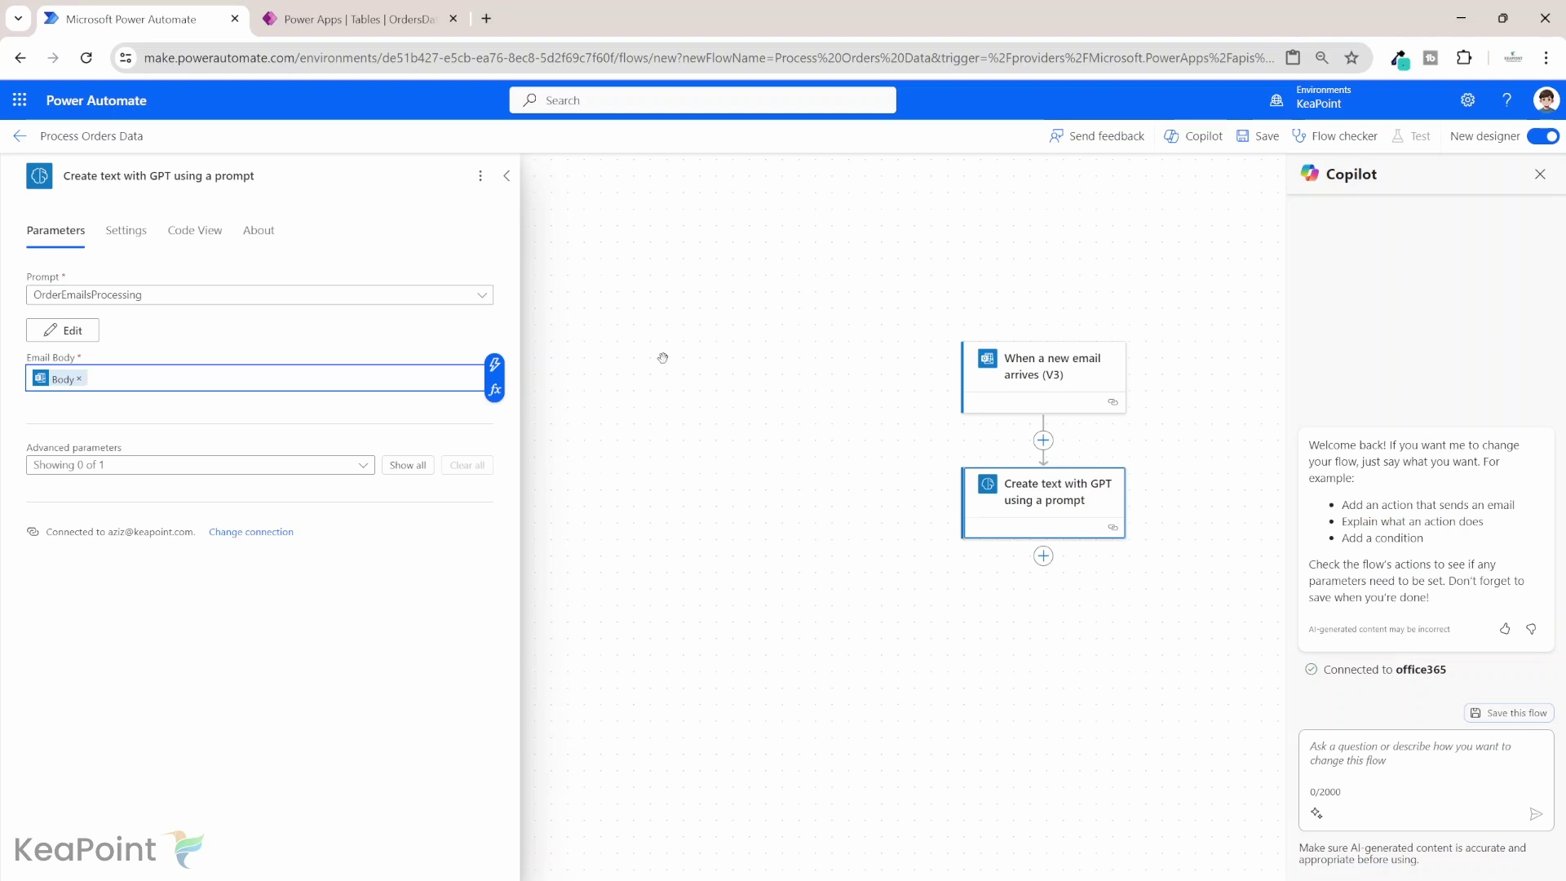
{"action": "left_click", "coordinate": [1043, 558]}
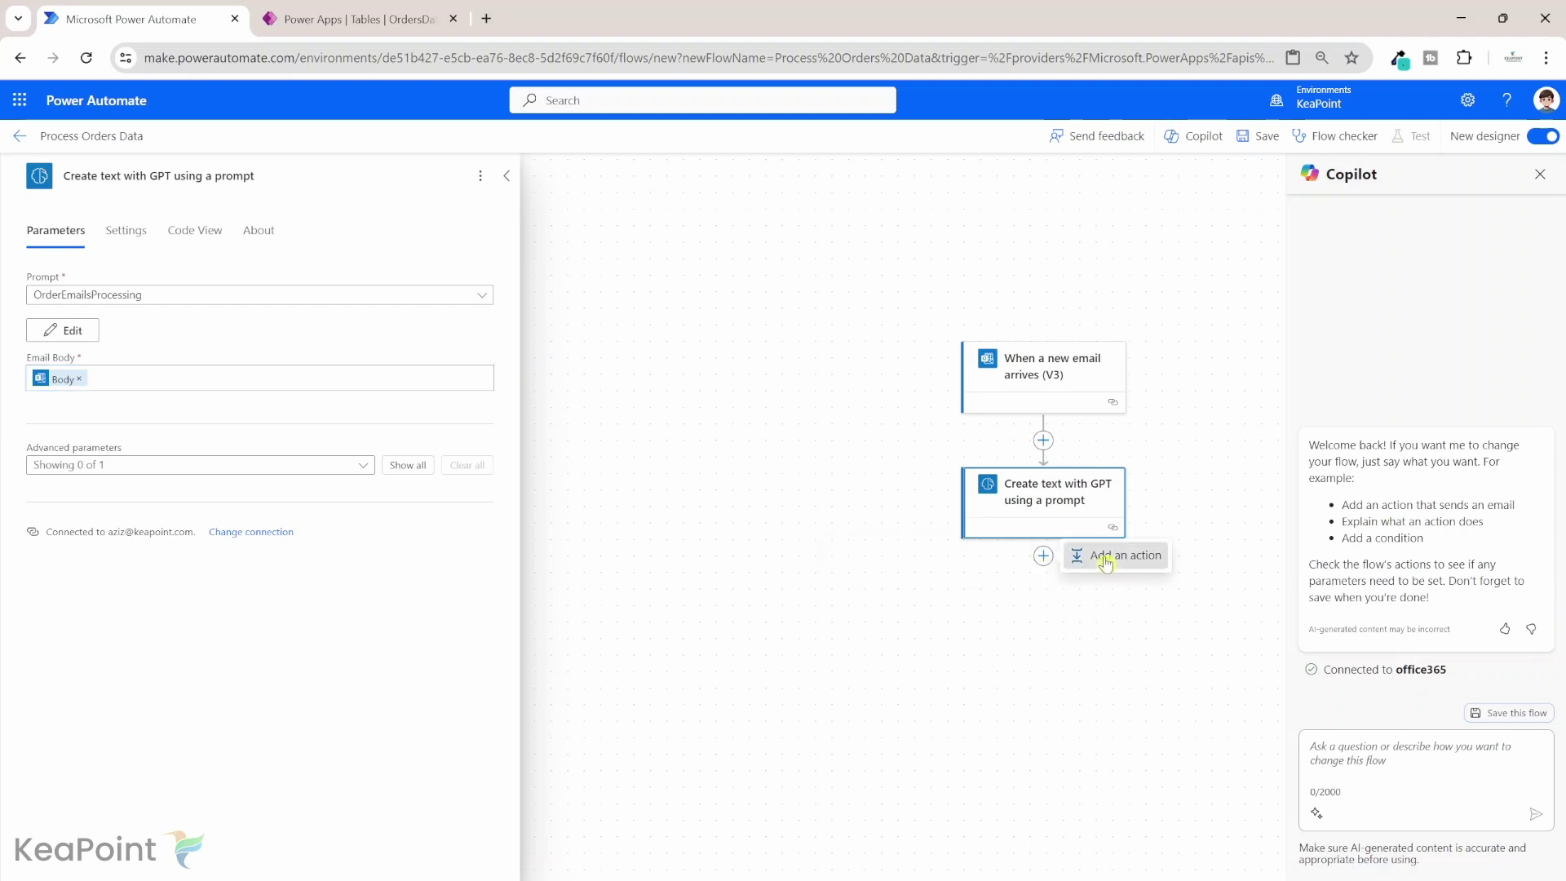
- Add a Parse JSON action after the GPT step, using the GPT Text output as Content
{"action": "left_click", "coordinate": [1105, 557]}
{"action": "type", "text": "parse"}
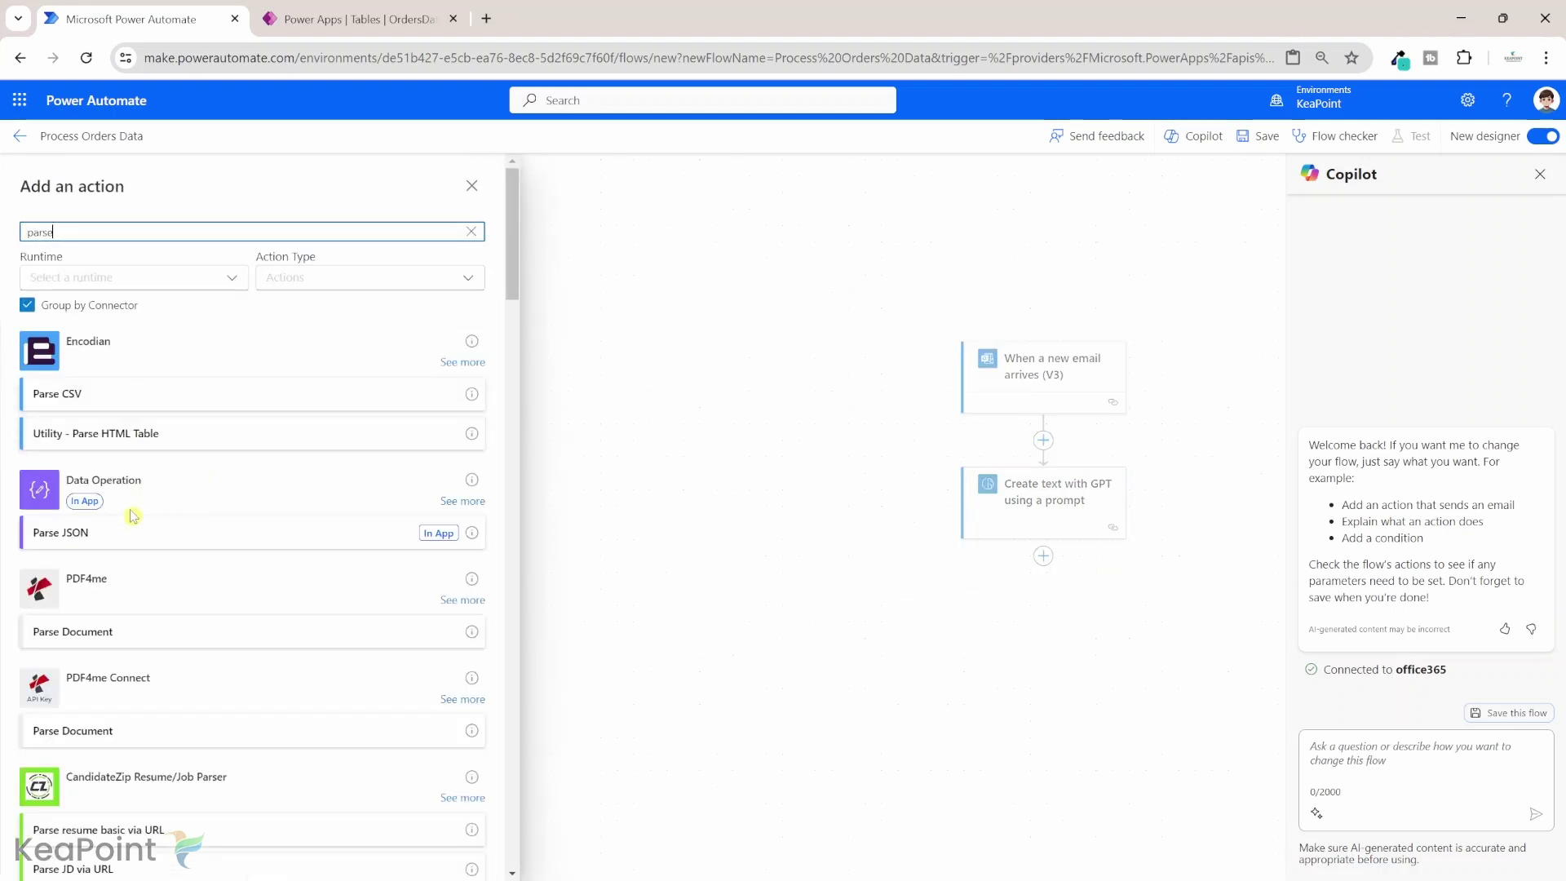
{"action": "left_click", "coordinate": [102, 538]}
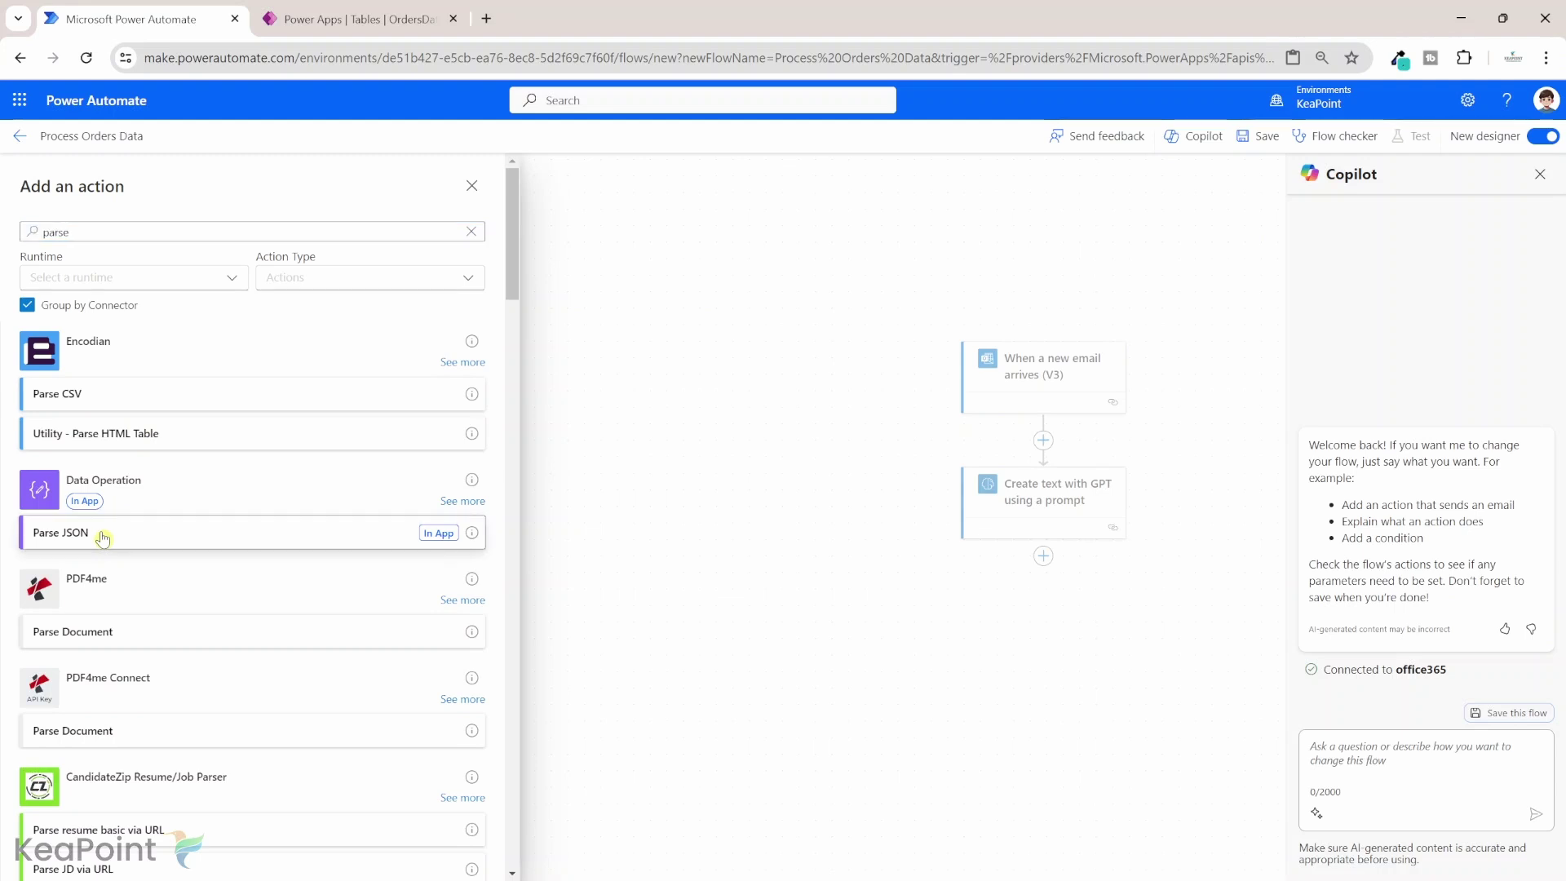
{"action": "left_click", "coordinate": [290, 295]}
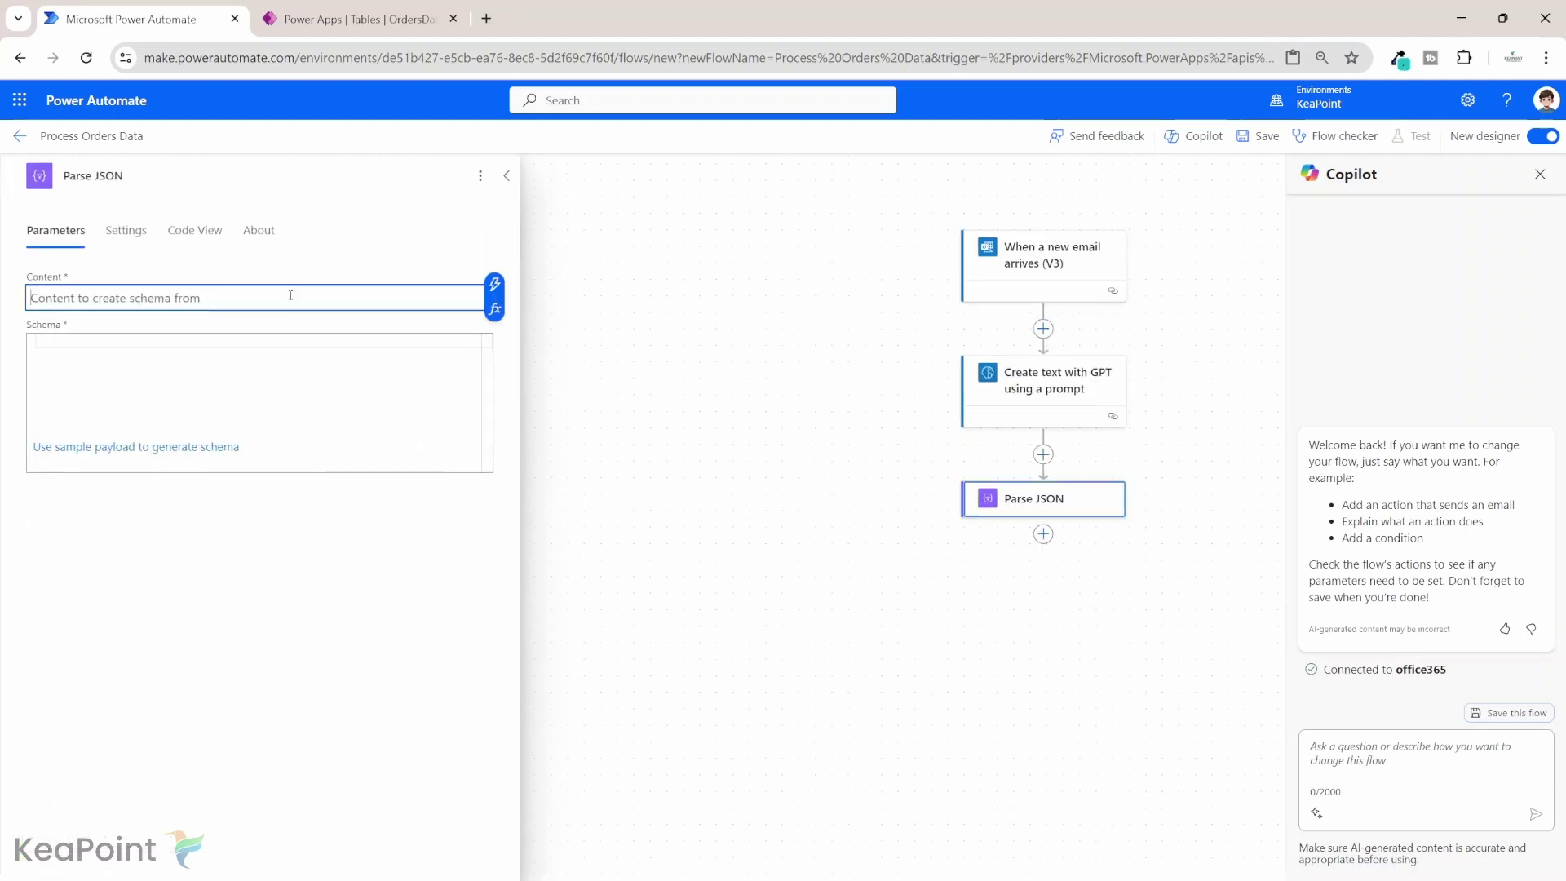
{"action": "left_click", "coordinate": [497, 289]}
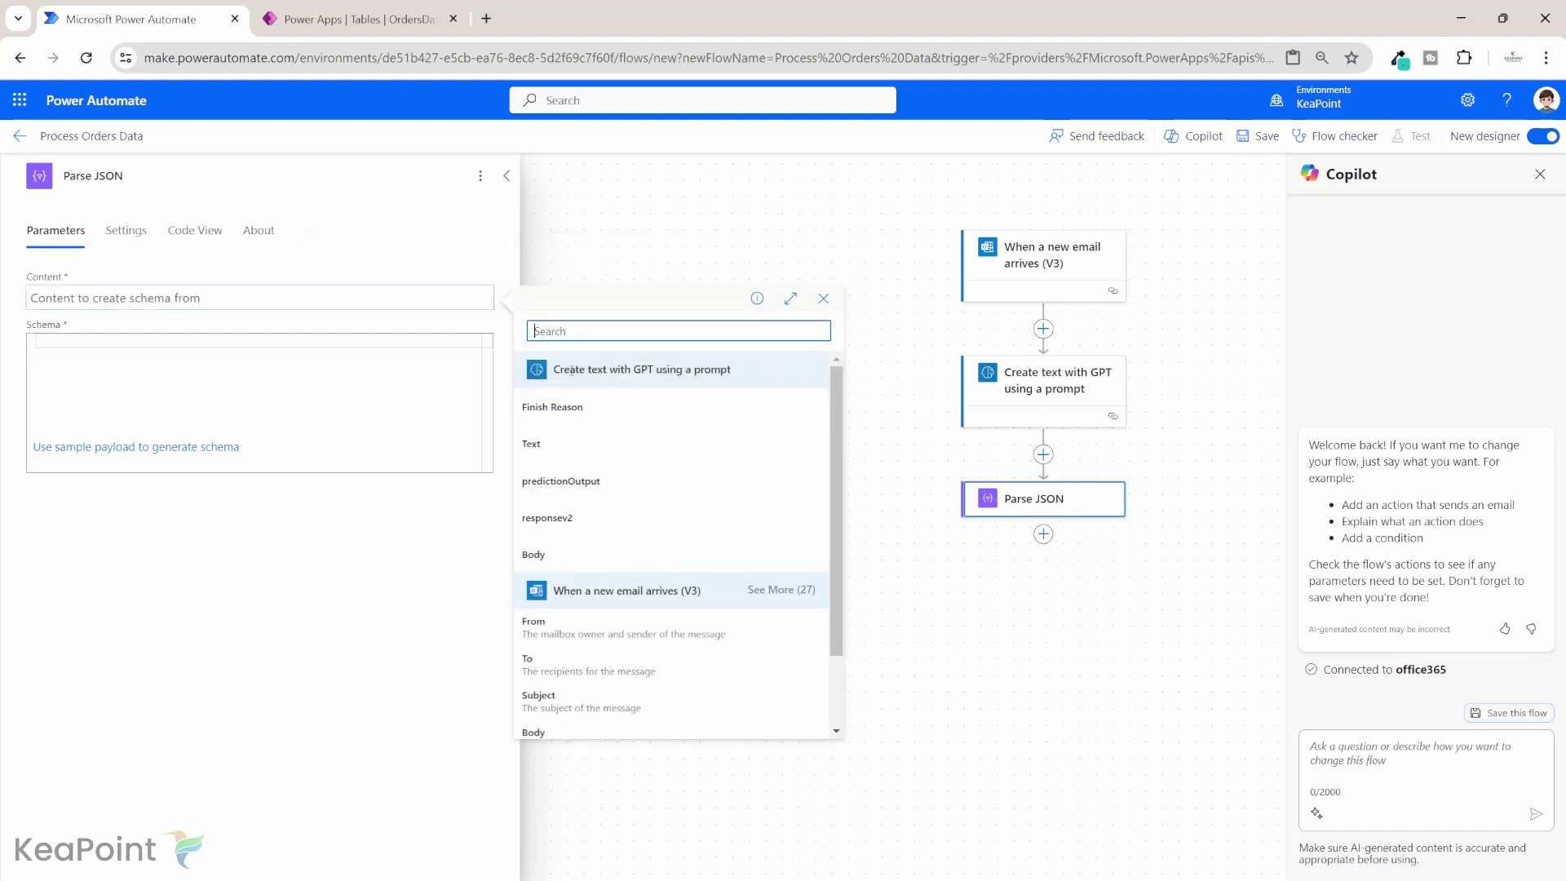
{"action": "left_click", "coordinate": [572, 445]}
{"action": "left_click", "coordinate": [281, 344]}
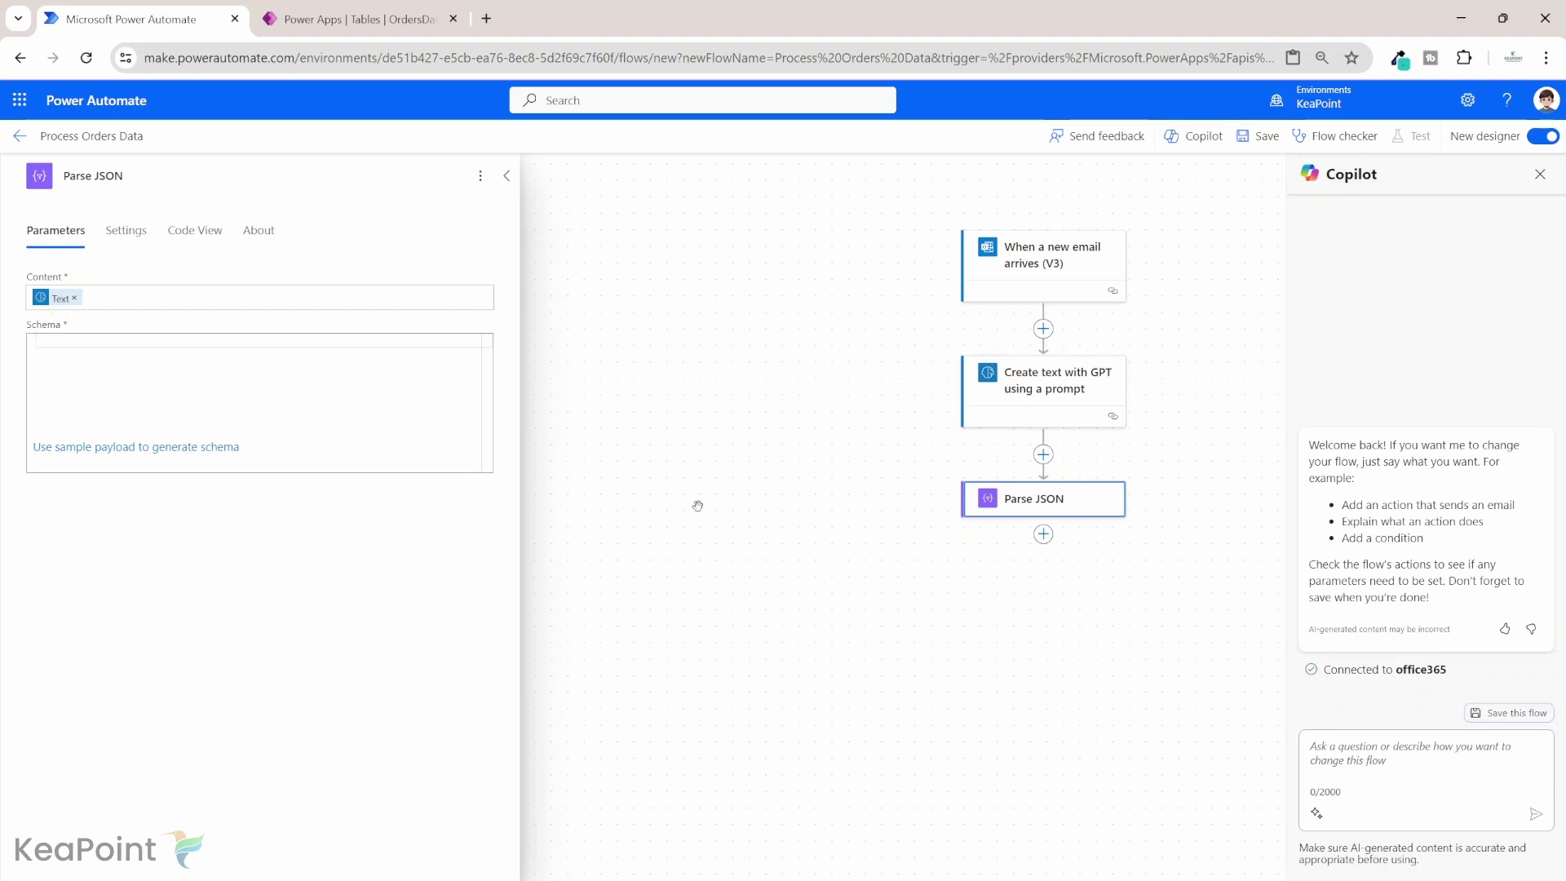
{"action": "left_click", "coordinate": [1053, 388]}
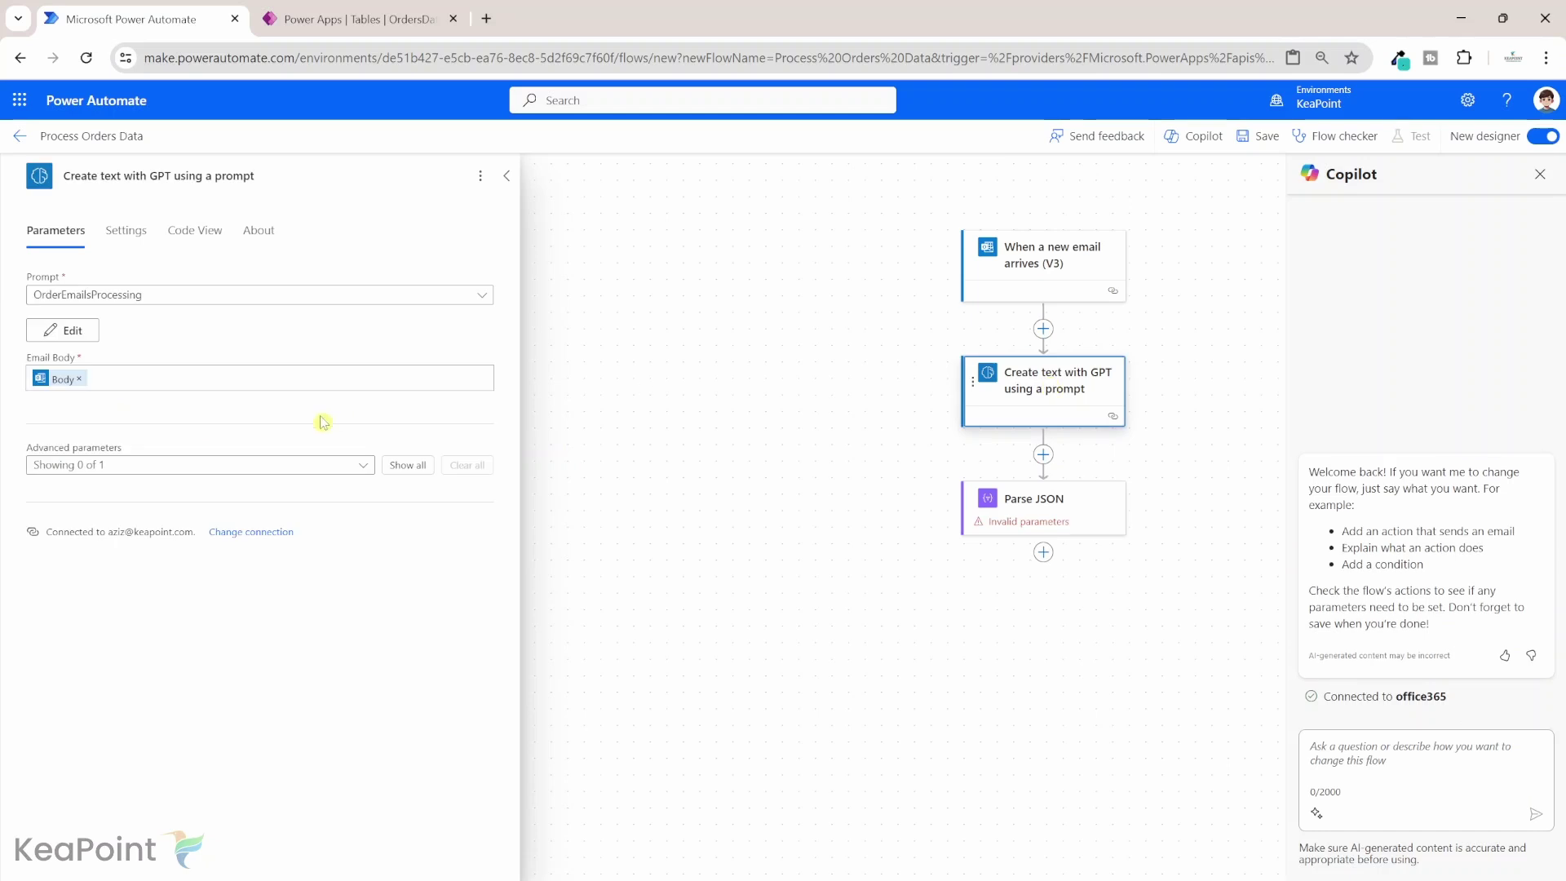
- Rerun the OrderEmailsProcessing prompt test and select its JSON order response
{"action": "left_click", "coordinate": [73, 331]}
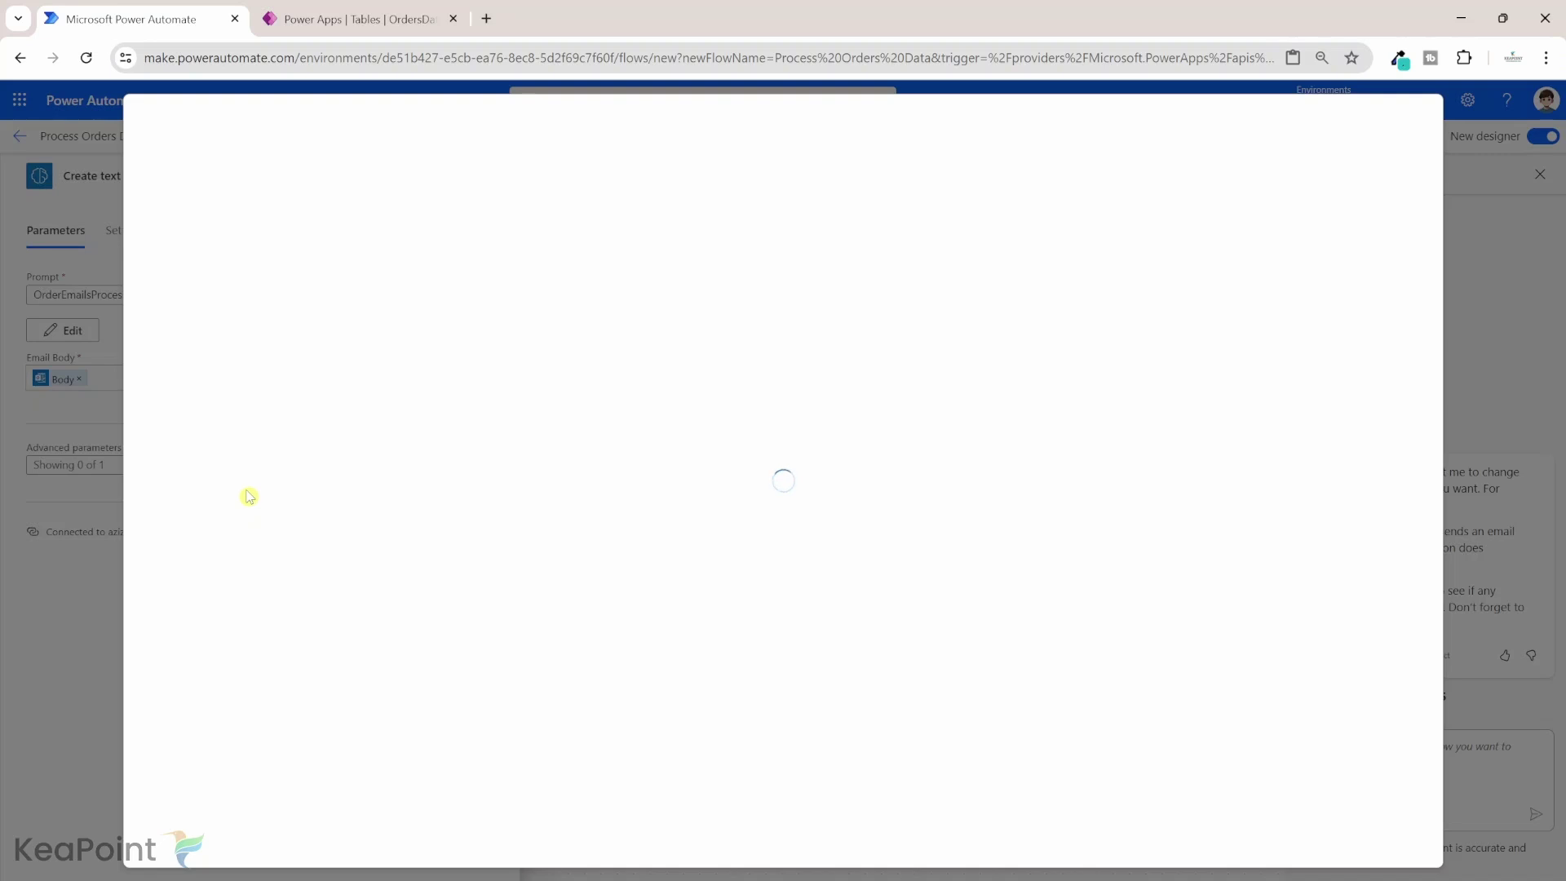
{"action": "left_click", "coordinate": [1221, 227]}
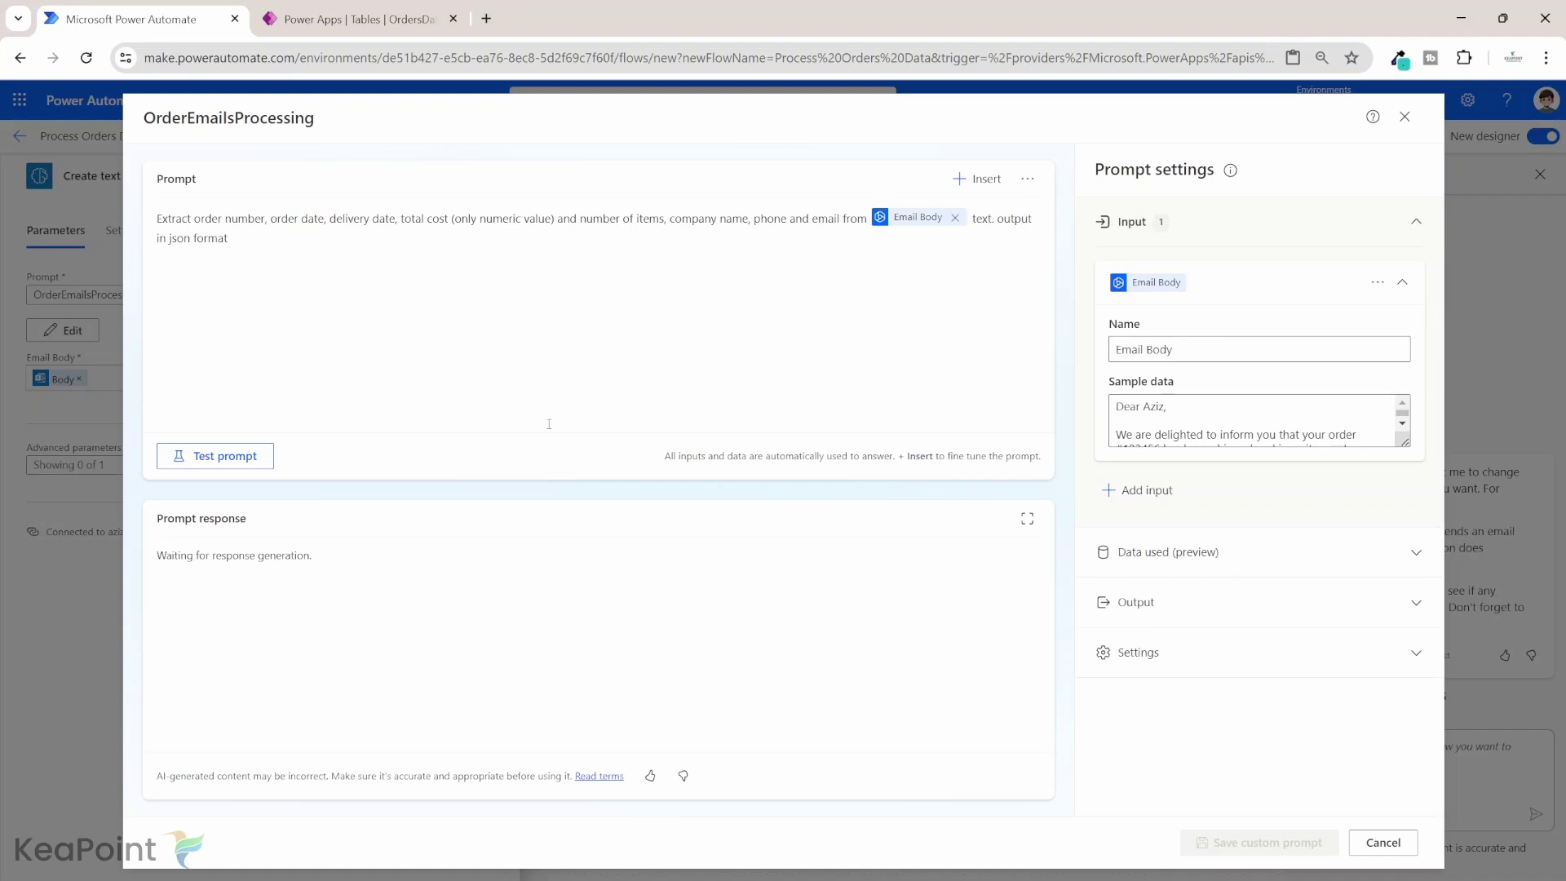
{"action": "left_click", "coordinate": [218, 457]}
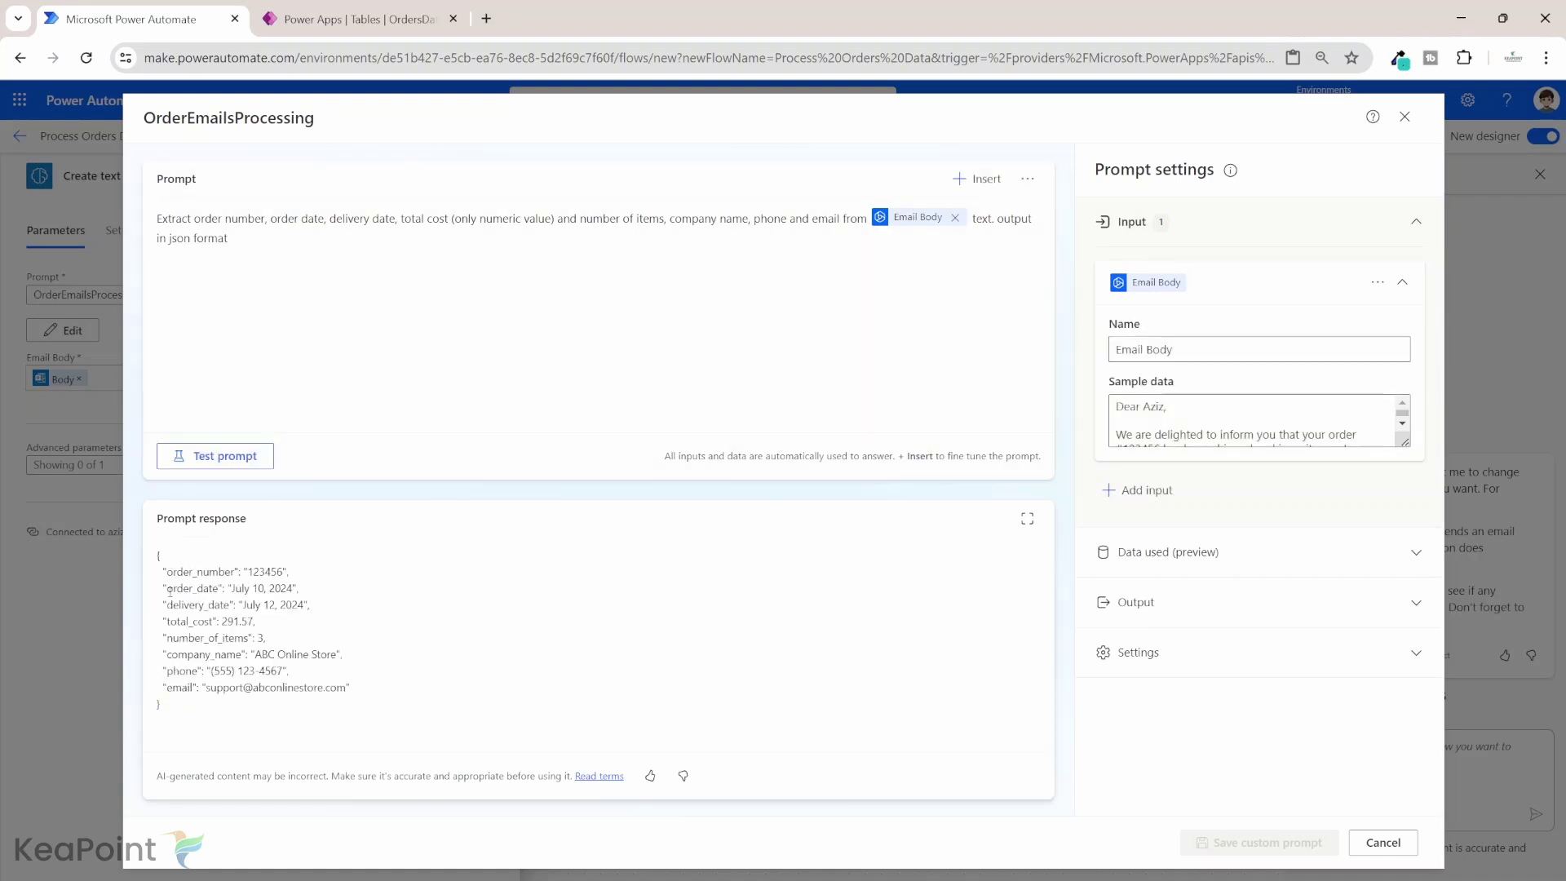
{"action": "left_click_drag", "start_coordinate": [160, 707], "coordinate": [159, 555]}
{"action": "key", "text": "ctrl+c"}
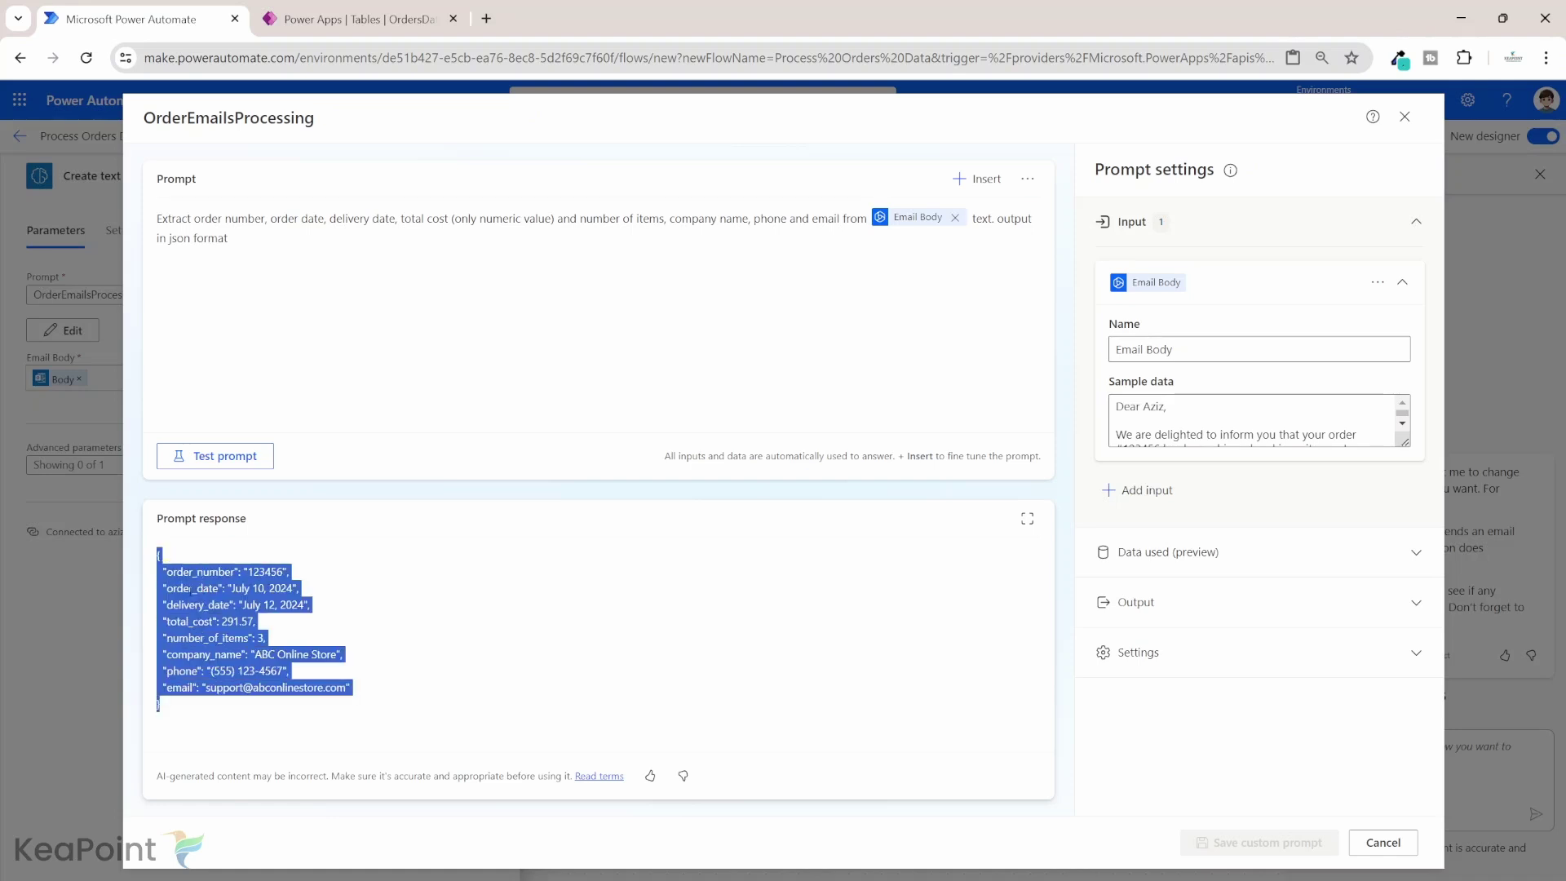
{"action": "left_click", "coordinate": [1405, 118]}
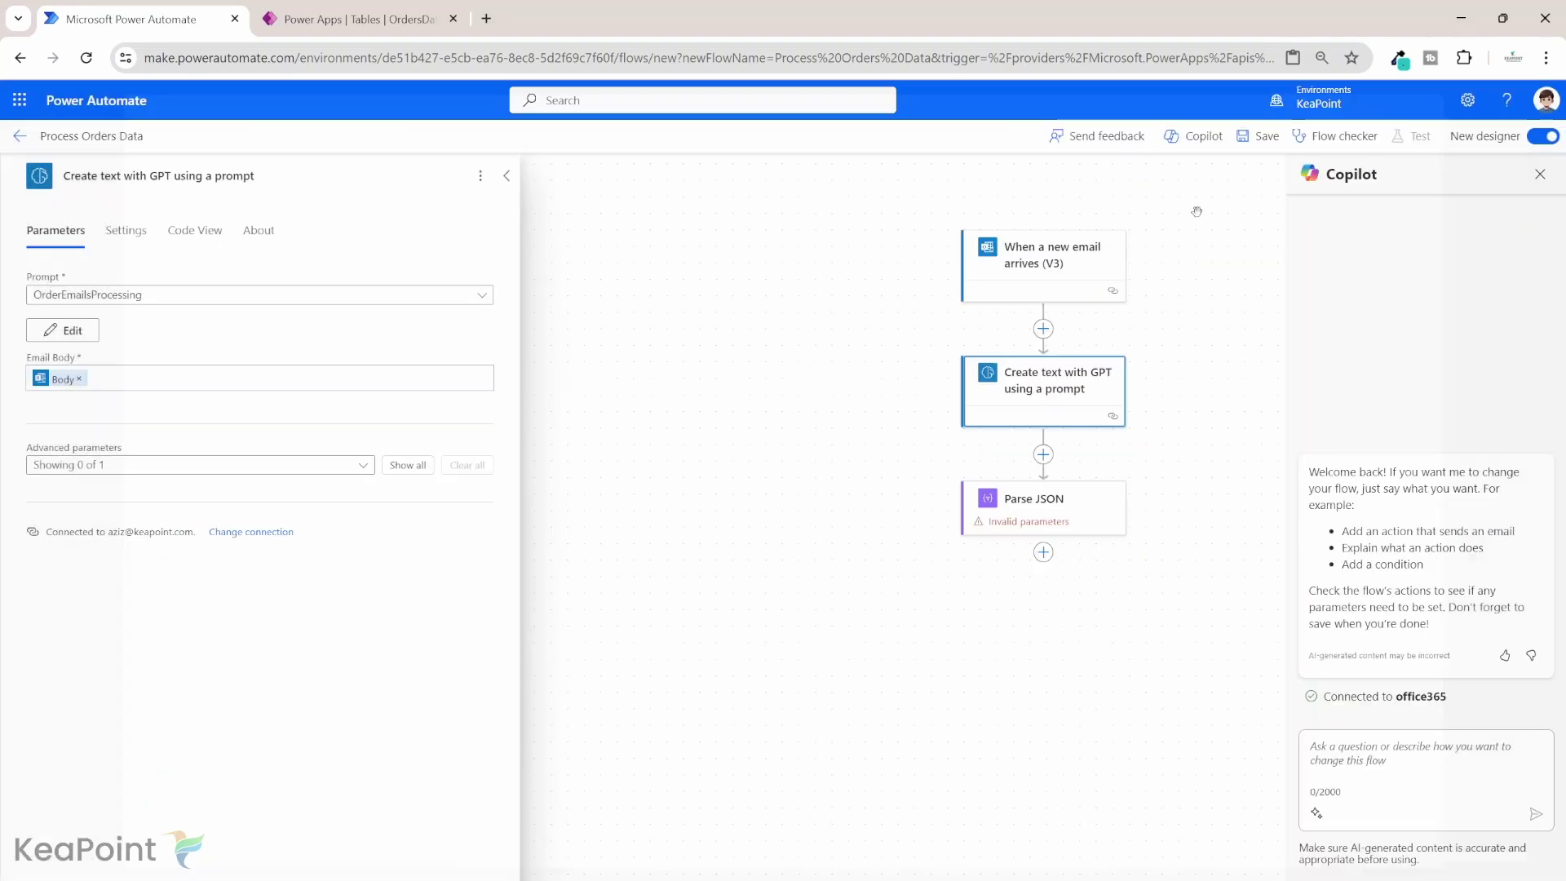
{"action": "left_click", "coordinate": [1041, 516]}
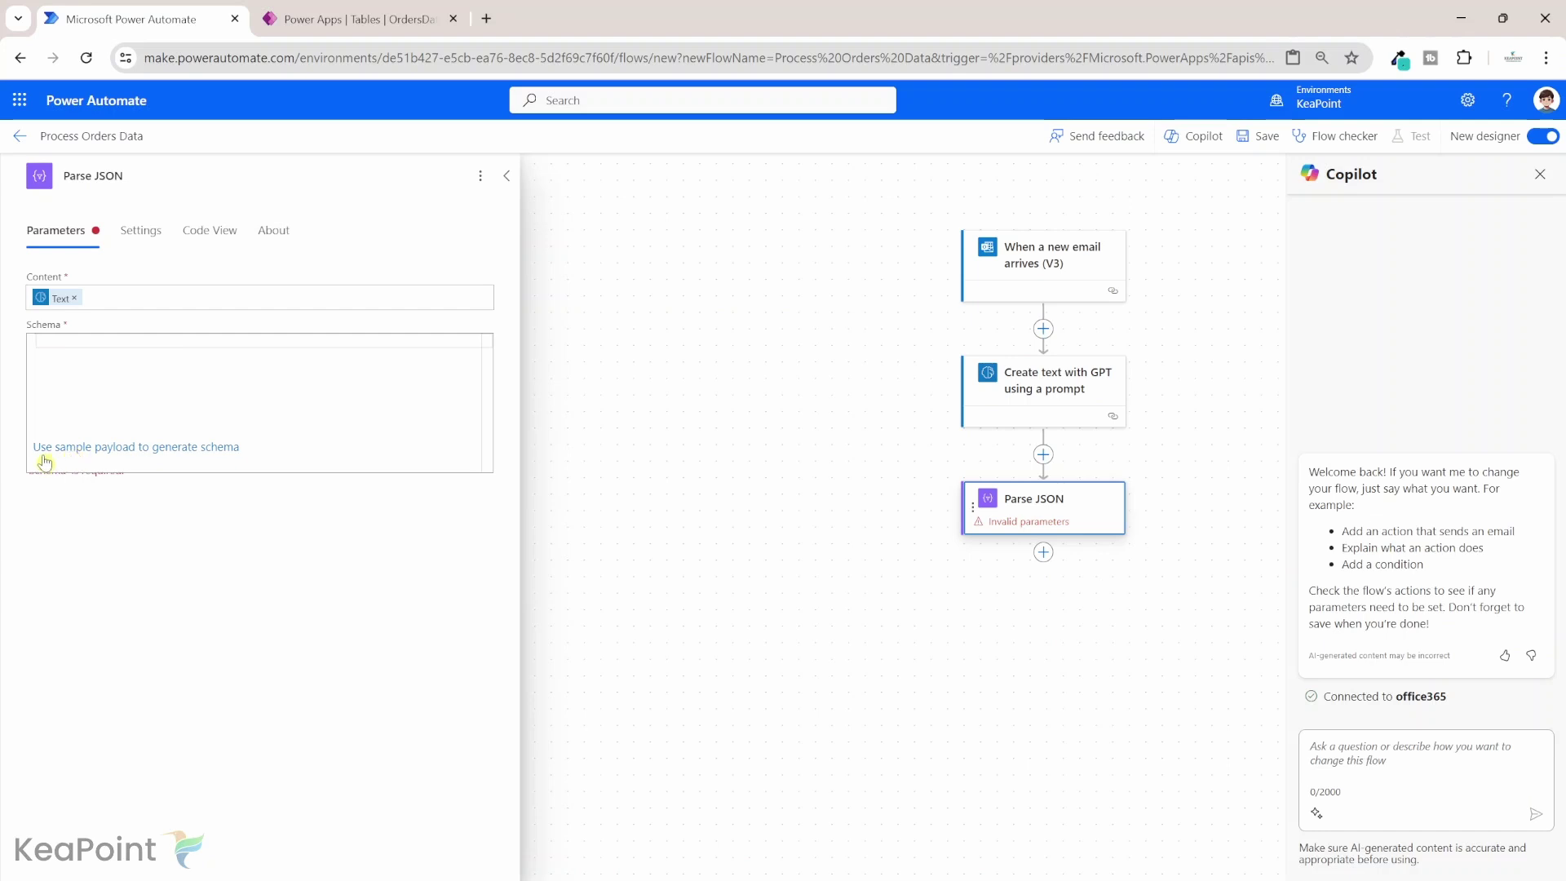
- Generate the Parse JSON schema by pasting the sample order JSON as the payload
{"action": "left_click", "coordinate": [106, 454]}
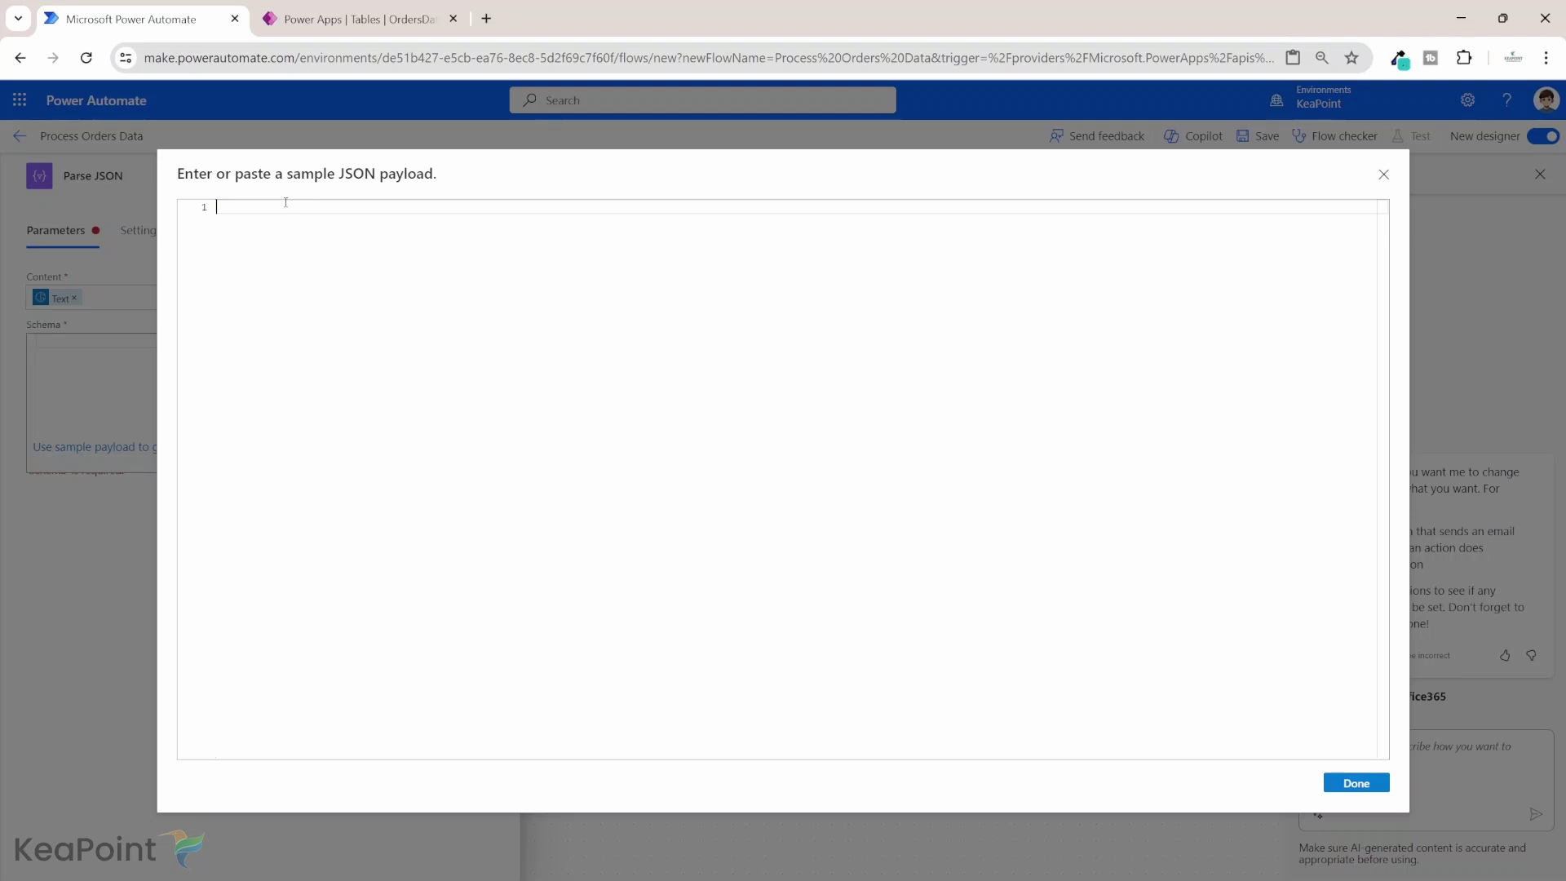
{"action": "key", "text": "ctrl+v"}
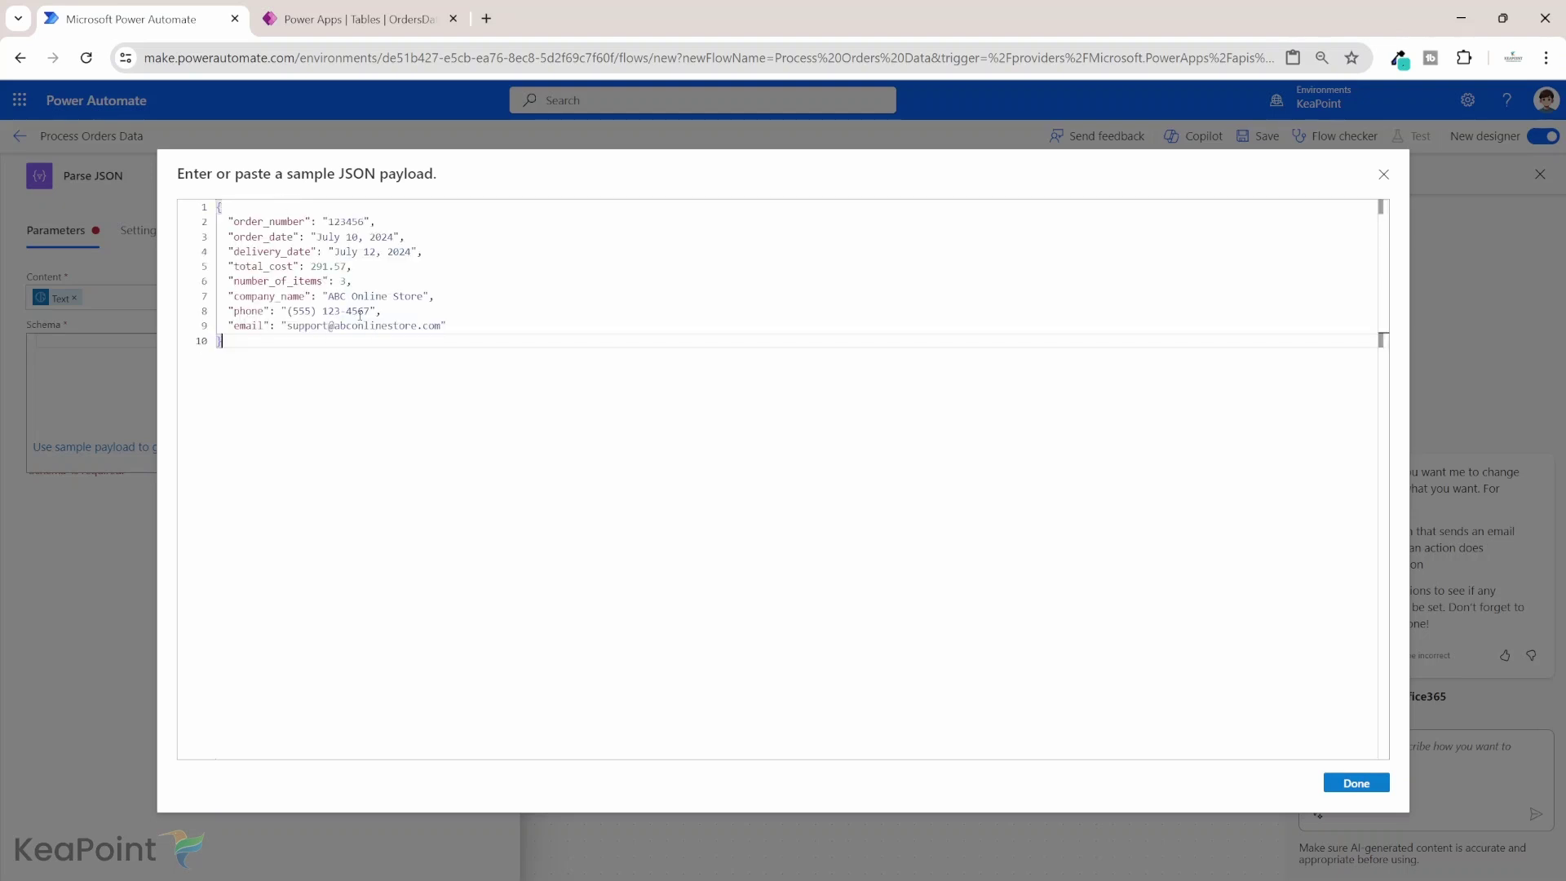
{"action": "left_click", "coordinate": [1370, 782]}
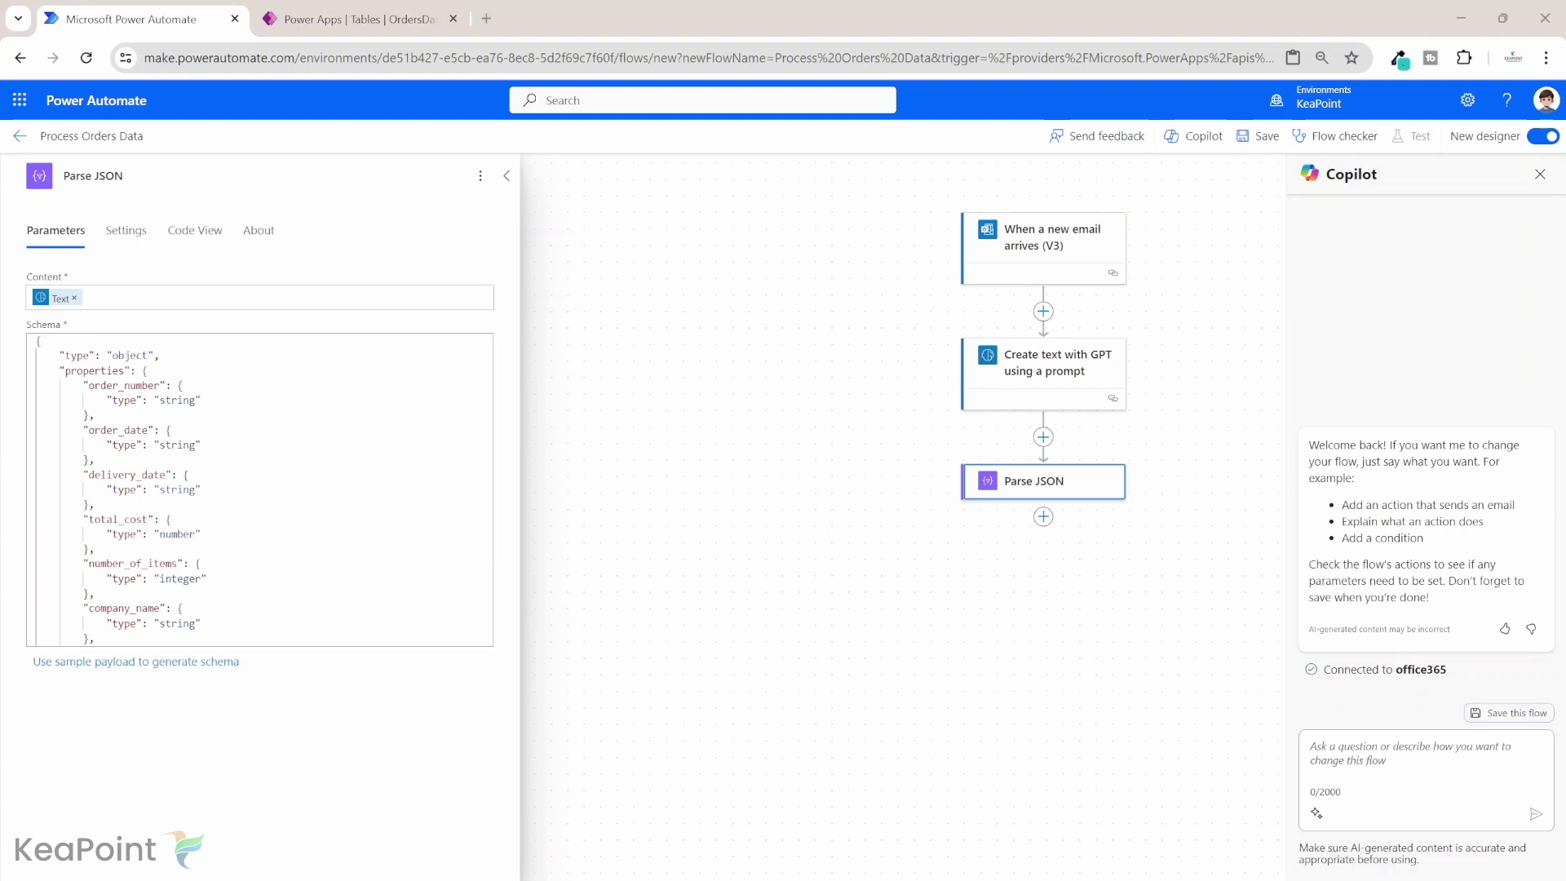
{"action": "left_click_drag", "start_coordinate": [974, 579], "coordinate": [974, 507]}
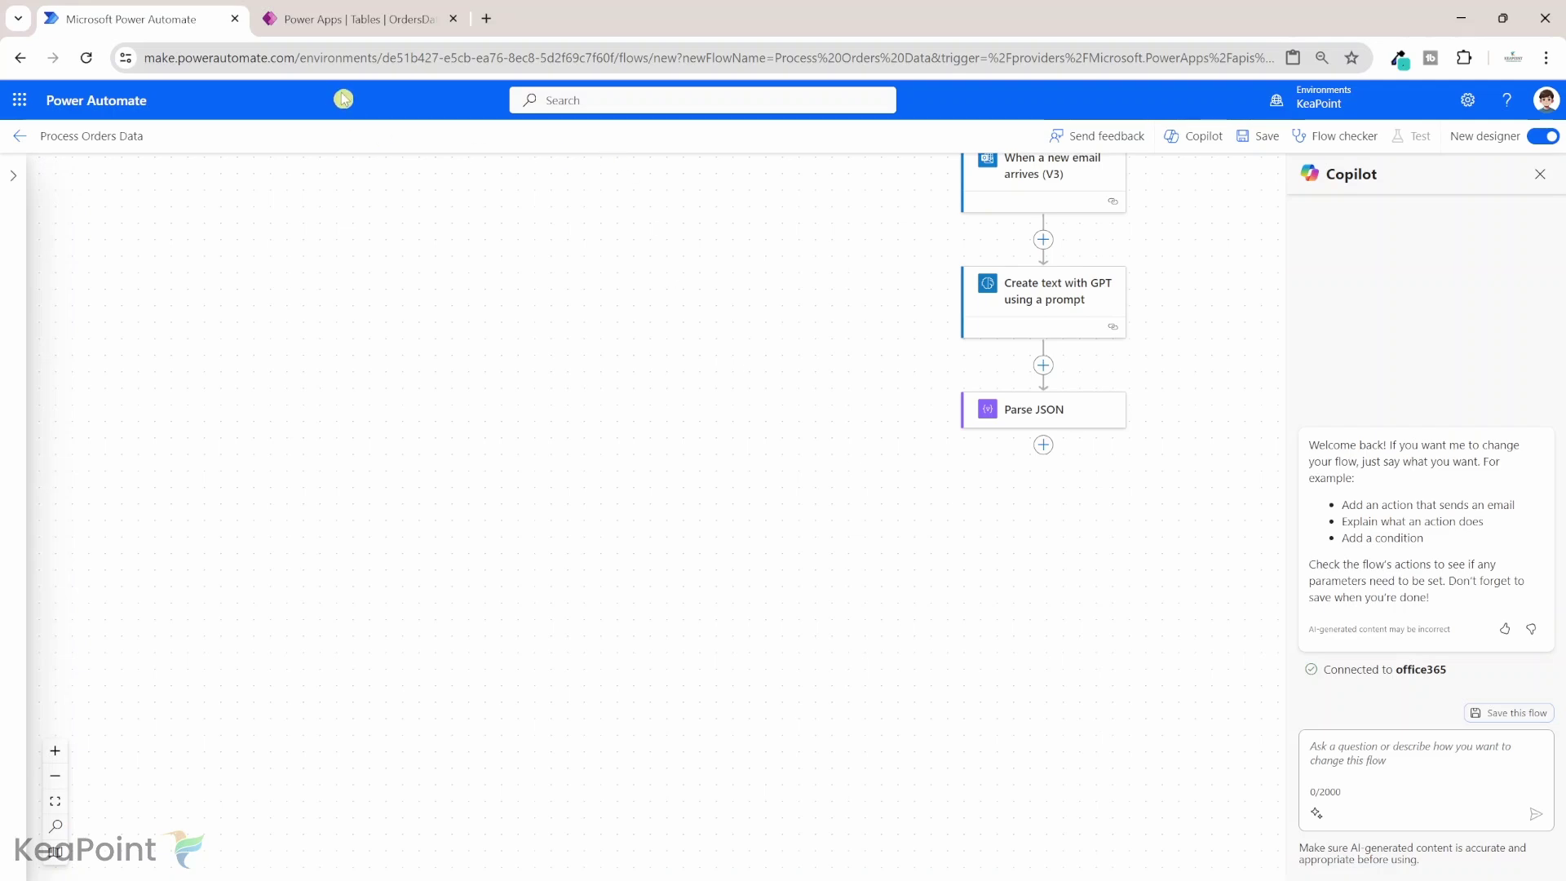
- Save the Process Orders Data flow after a quick look at the Power Apps tab
{"action": "left_click", "coordinate": [363, 21]}
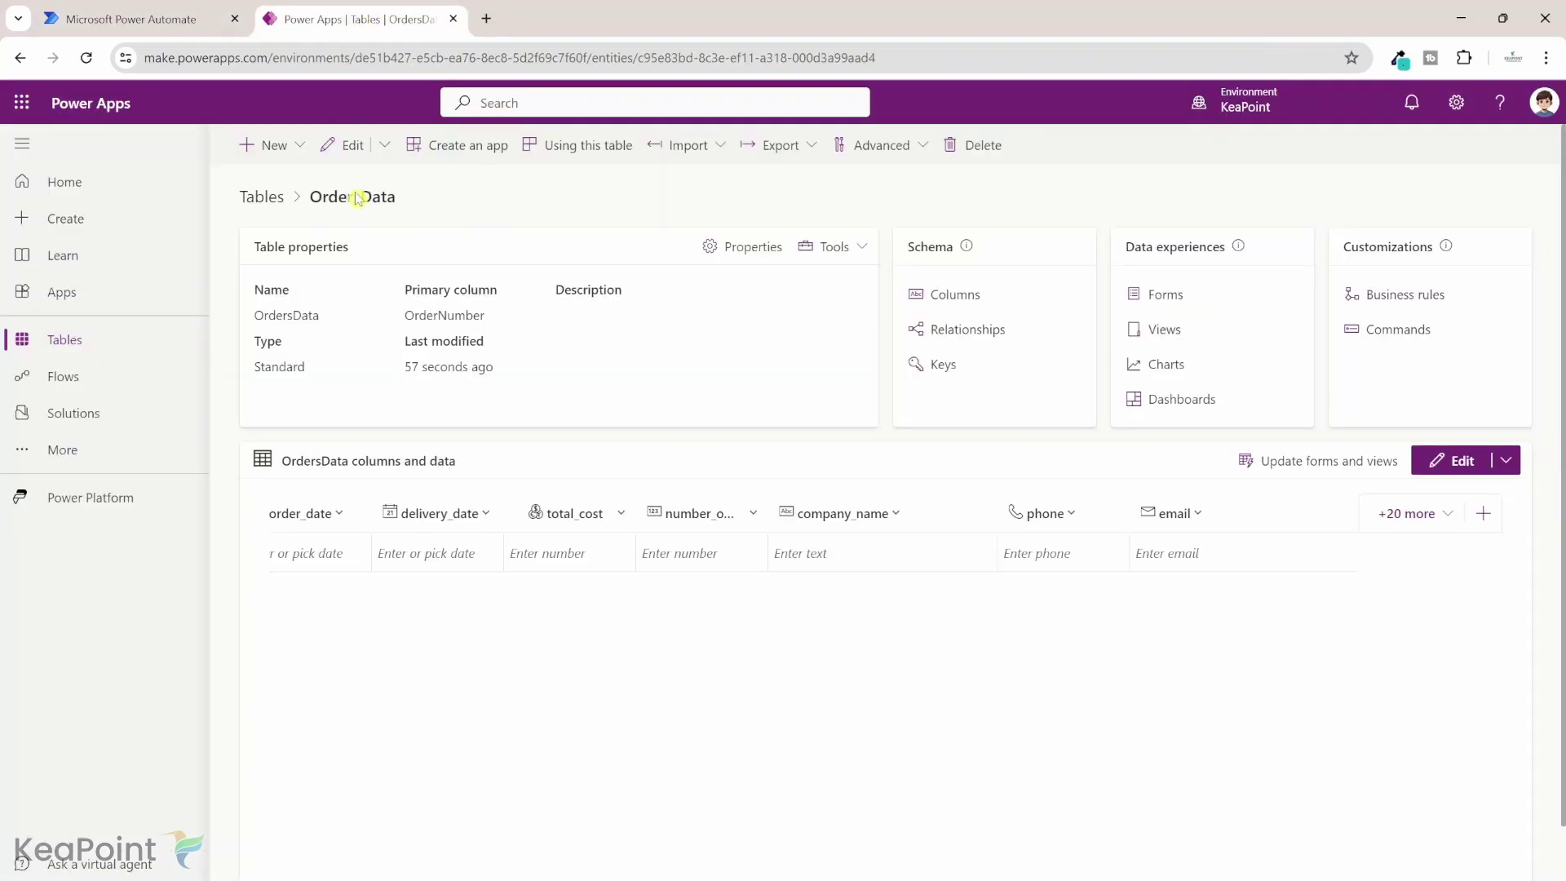
{"action": "key", "text": "ctrl+1"}
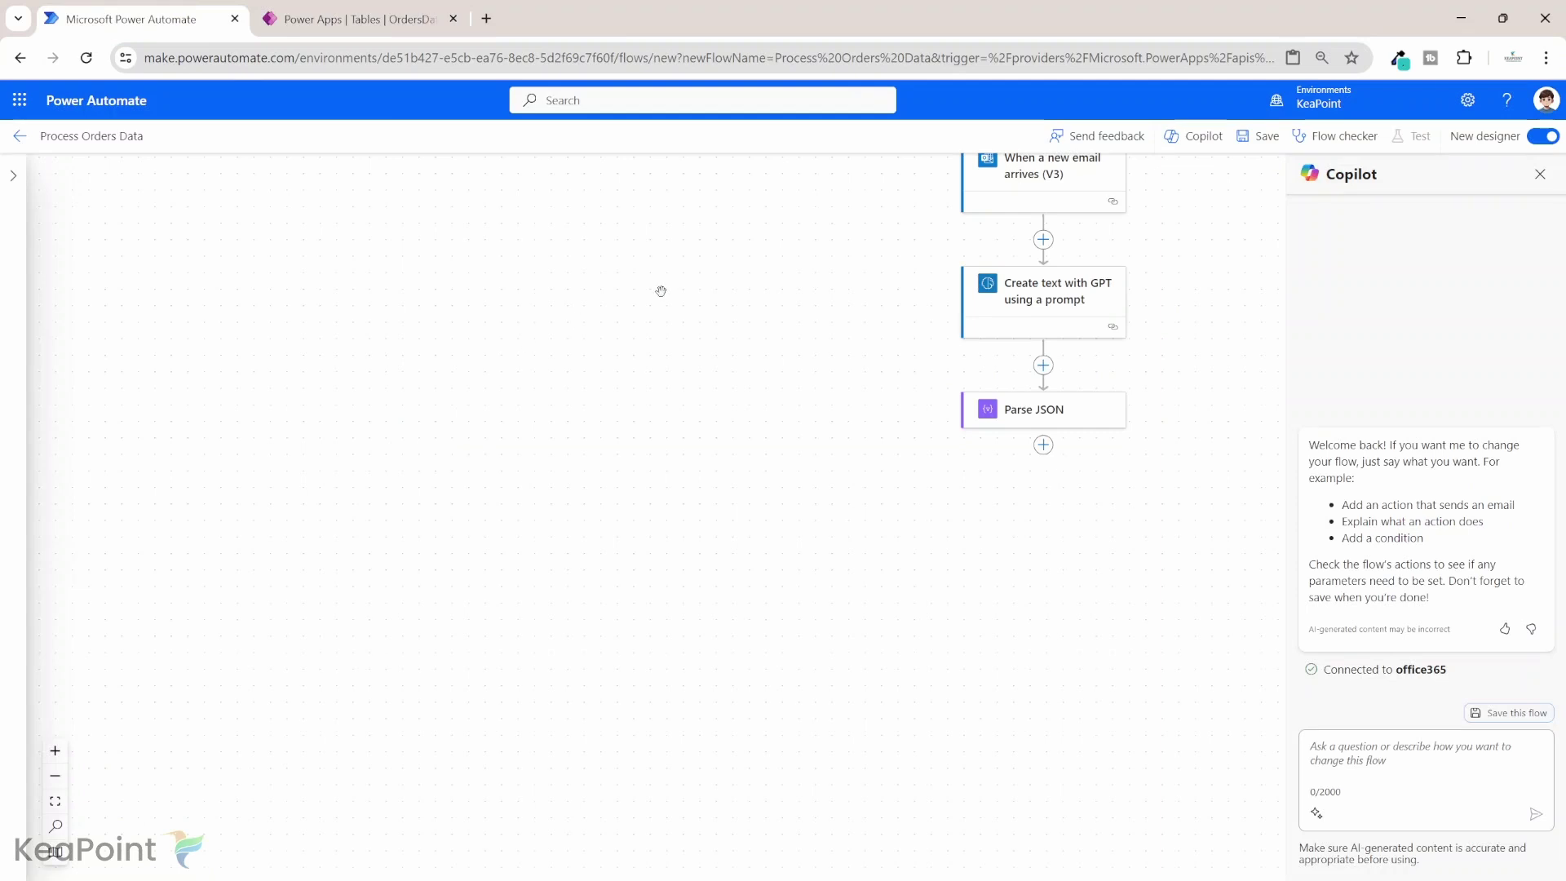
{"action": "left_click", "coordinate": [1262, 142]}
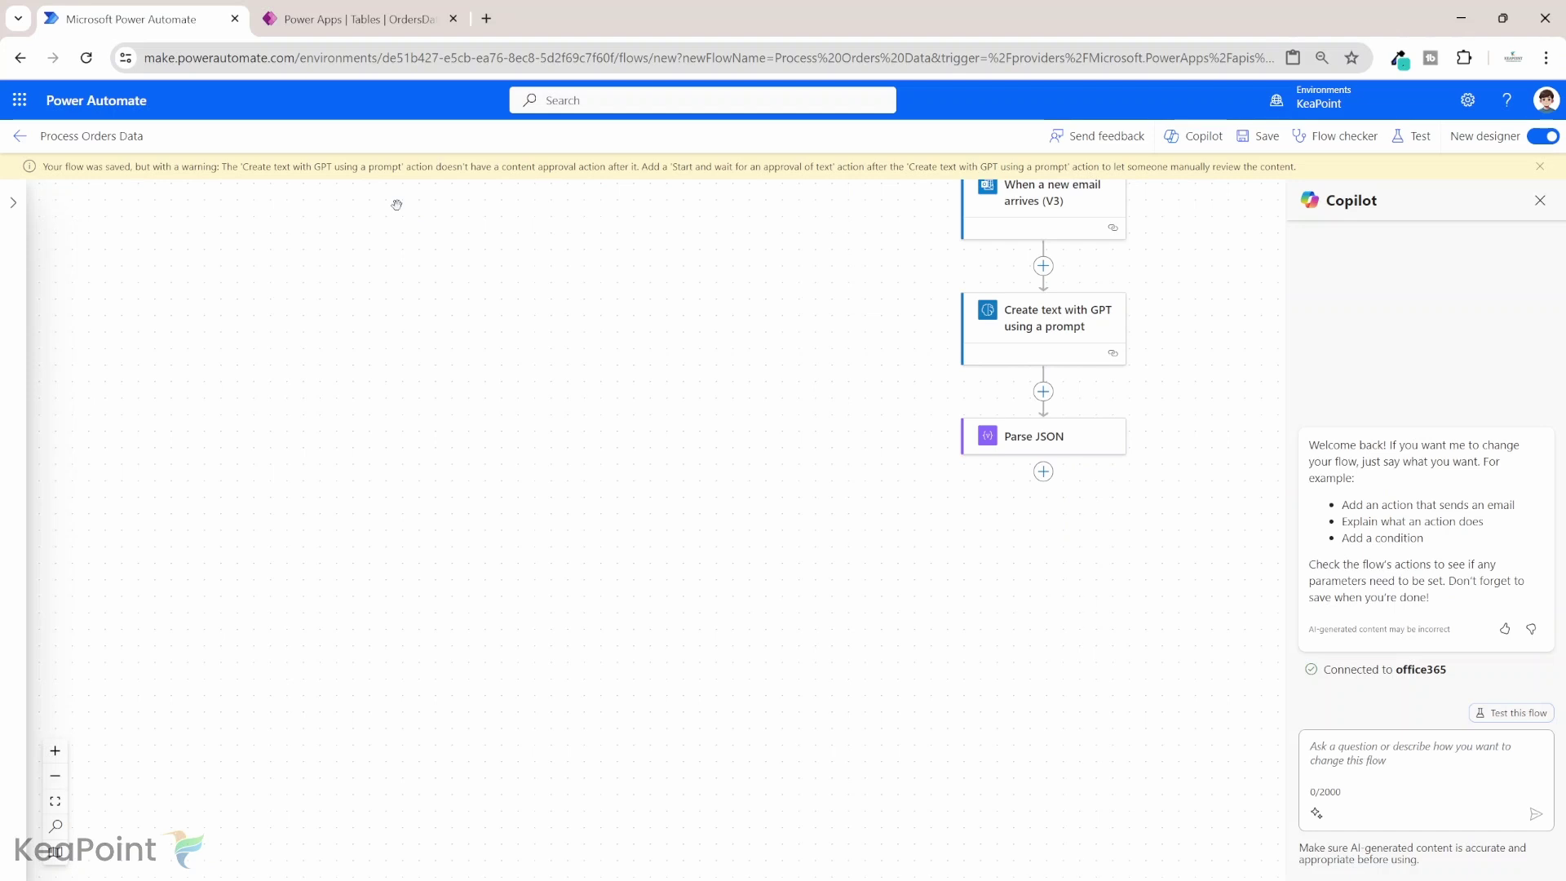
- Reopen the flow and add a Dataverse 'Add a new row' action after Parse JSON
{"action": "left_click", "coordinate": [19, 139]}
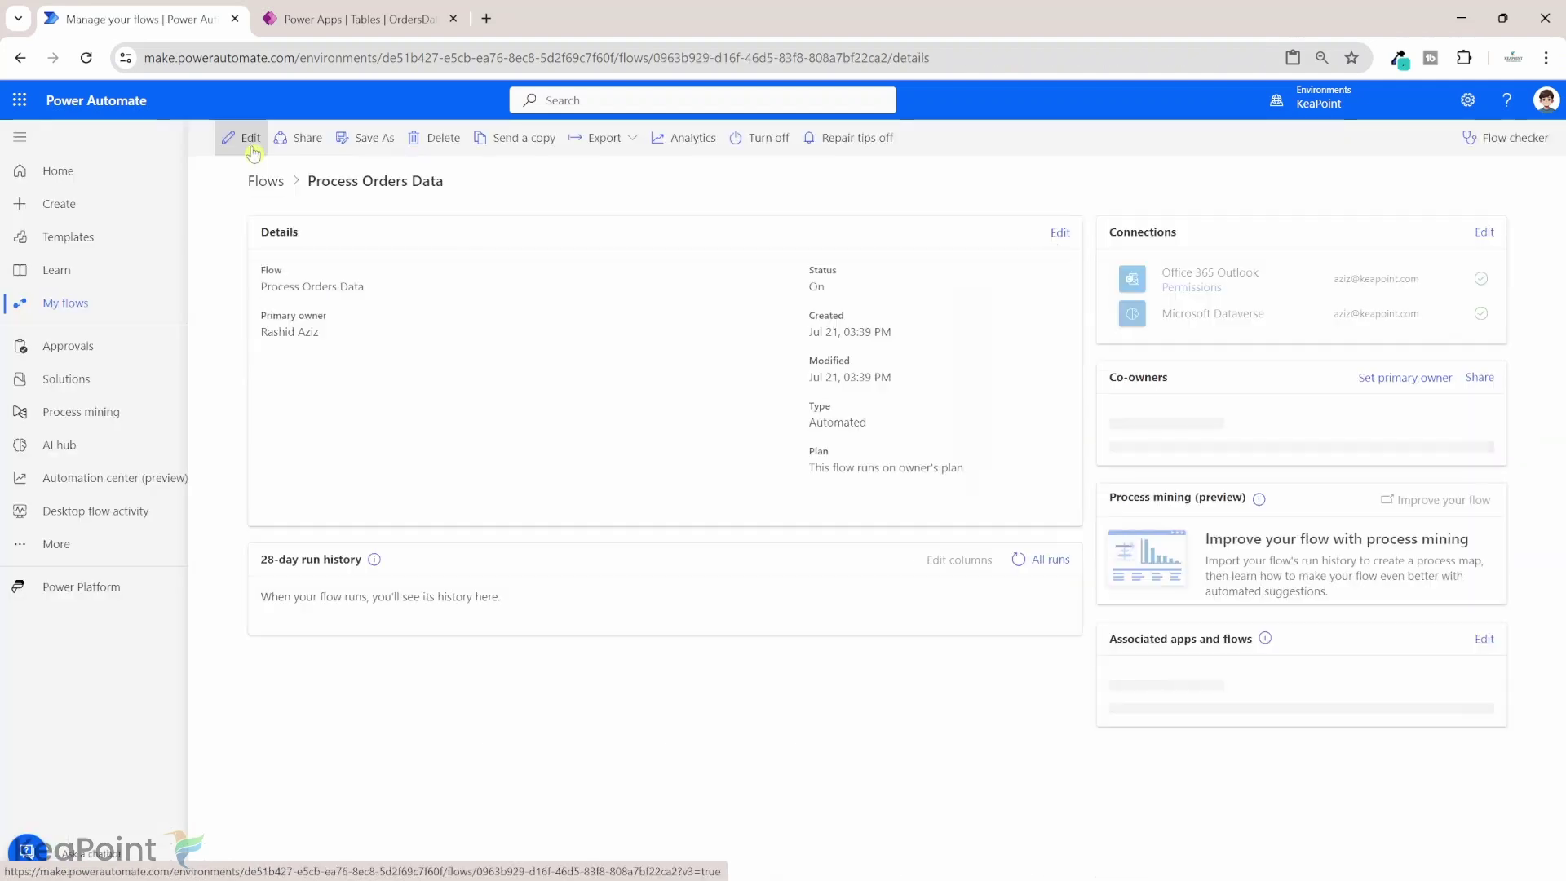
{"action": "left_click", "coordinate": [250, 140]}
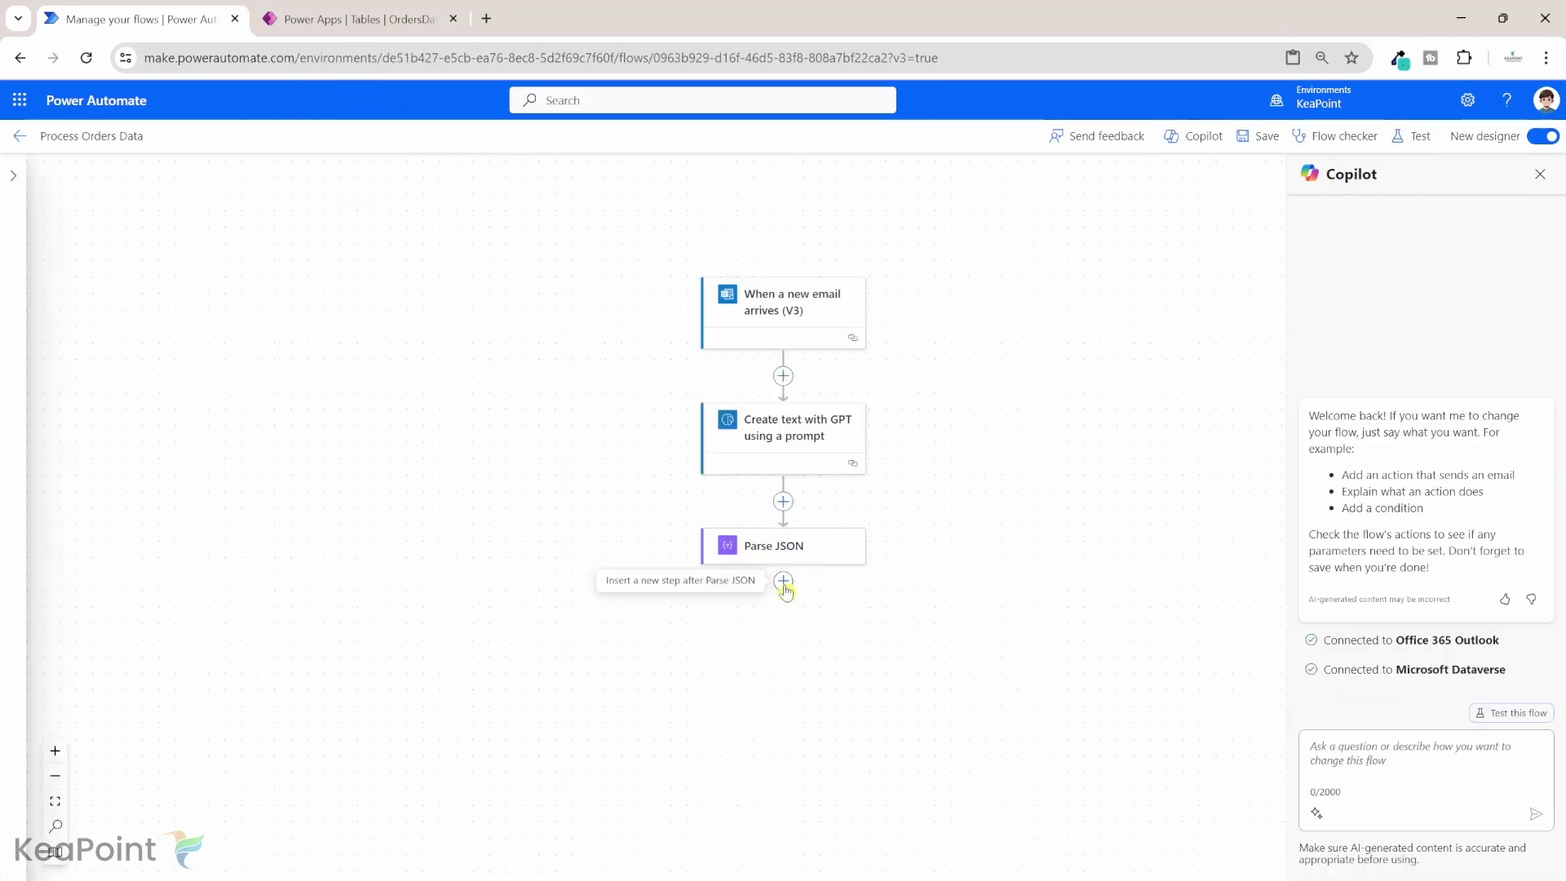
{"action": "left_click", "coordinate": [783, 581]}
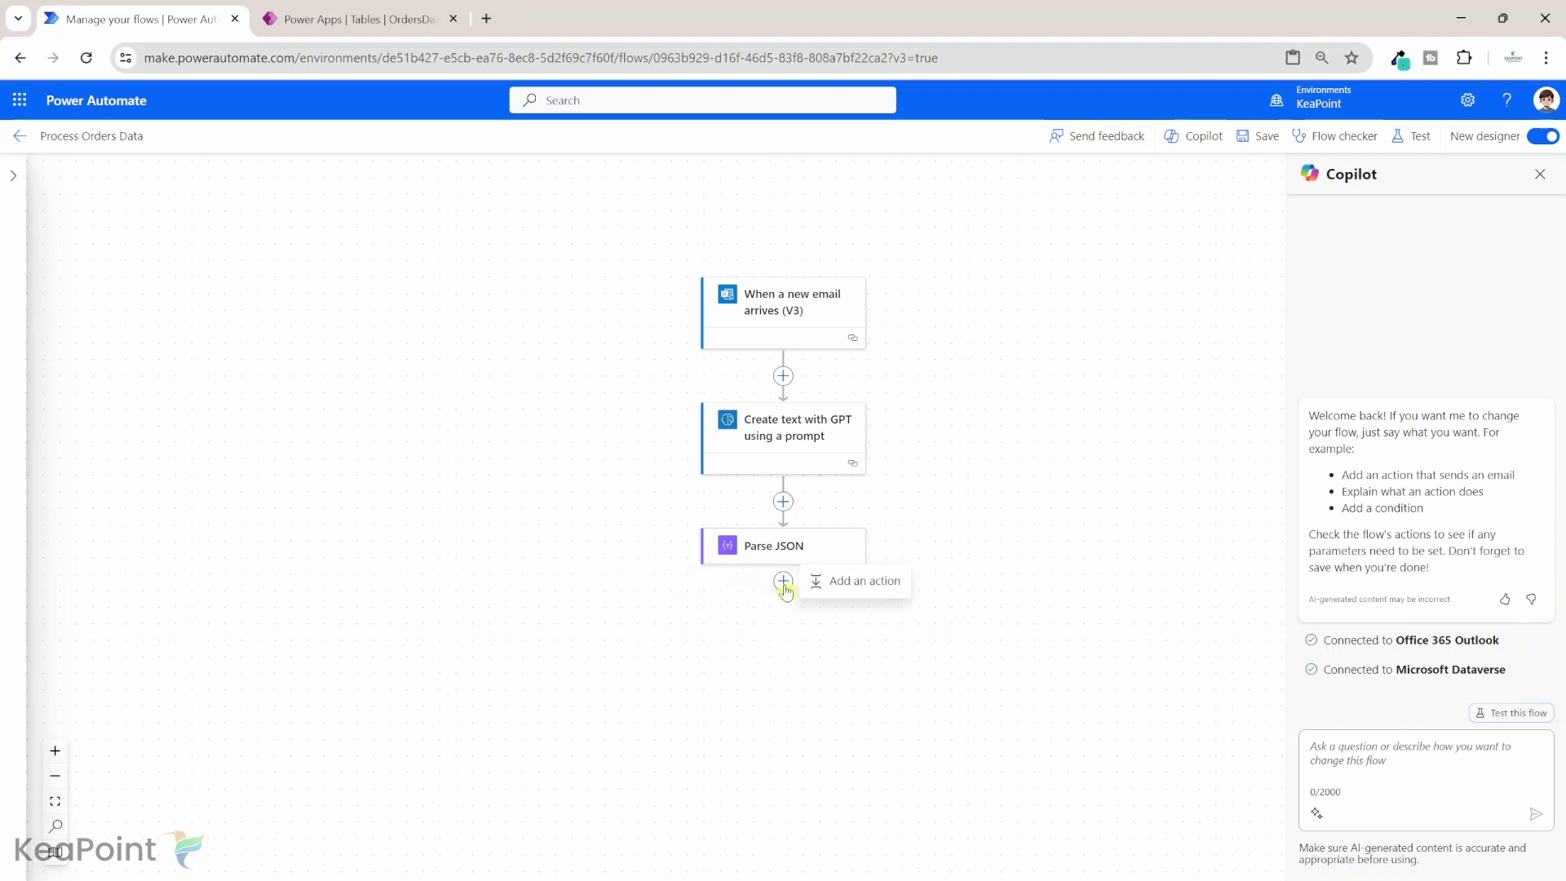
{"action": "left_click", "coordinate": [852, 581]}
{"action": "type", "text": "dataverse"}
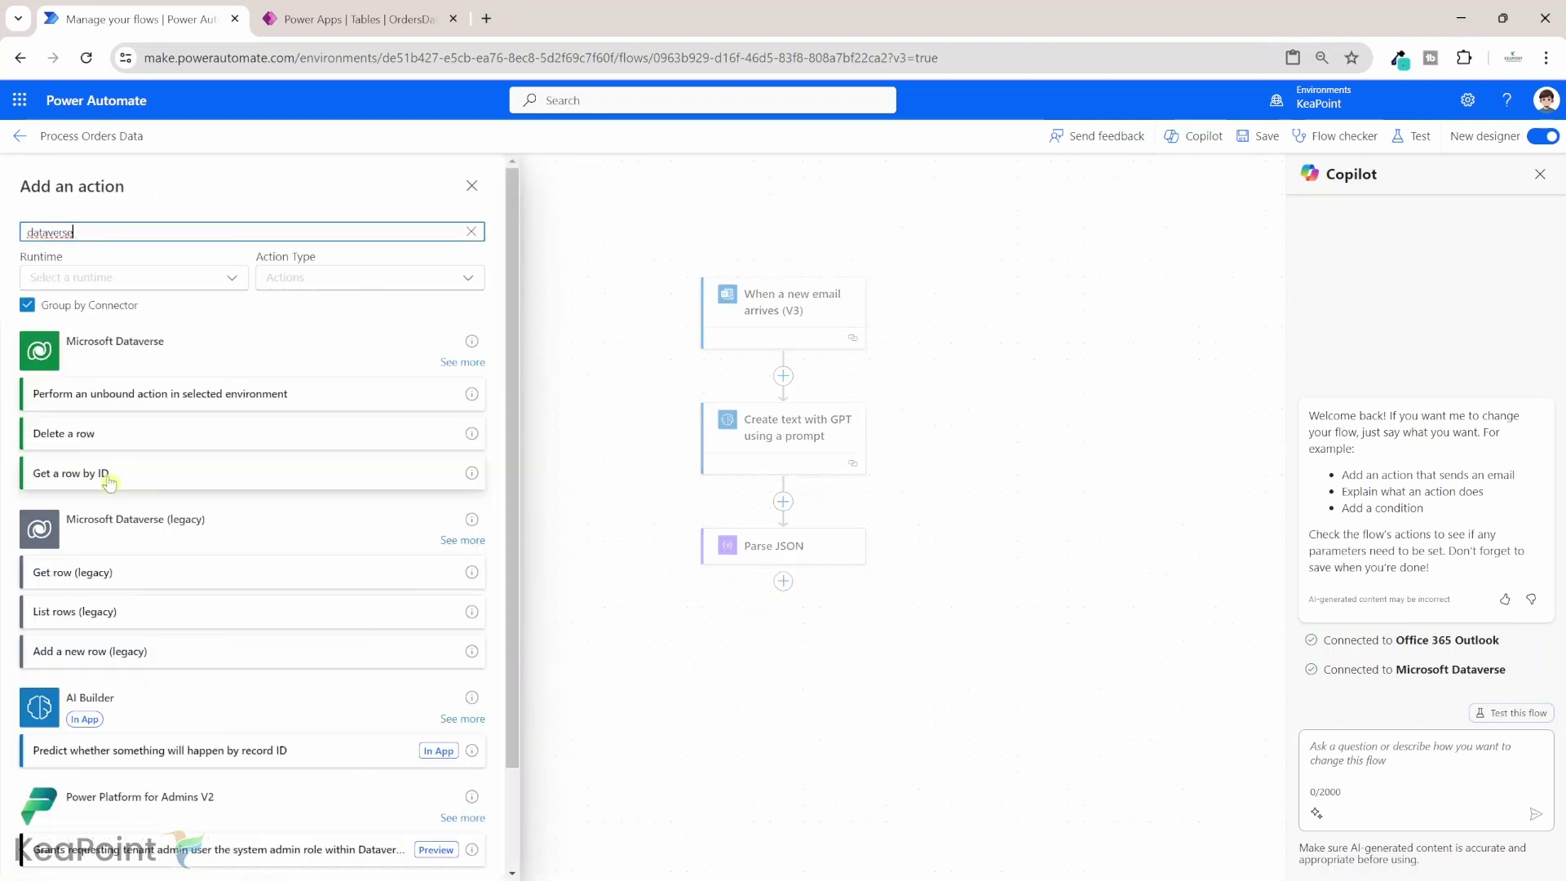
{"action": "left_click", "coordinate": [474, 367]}
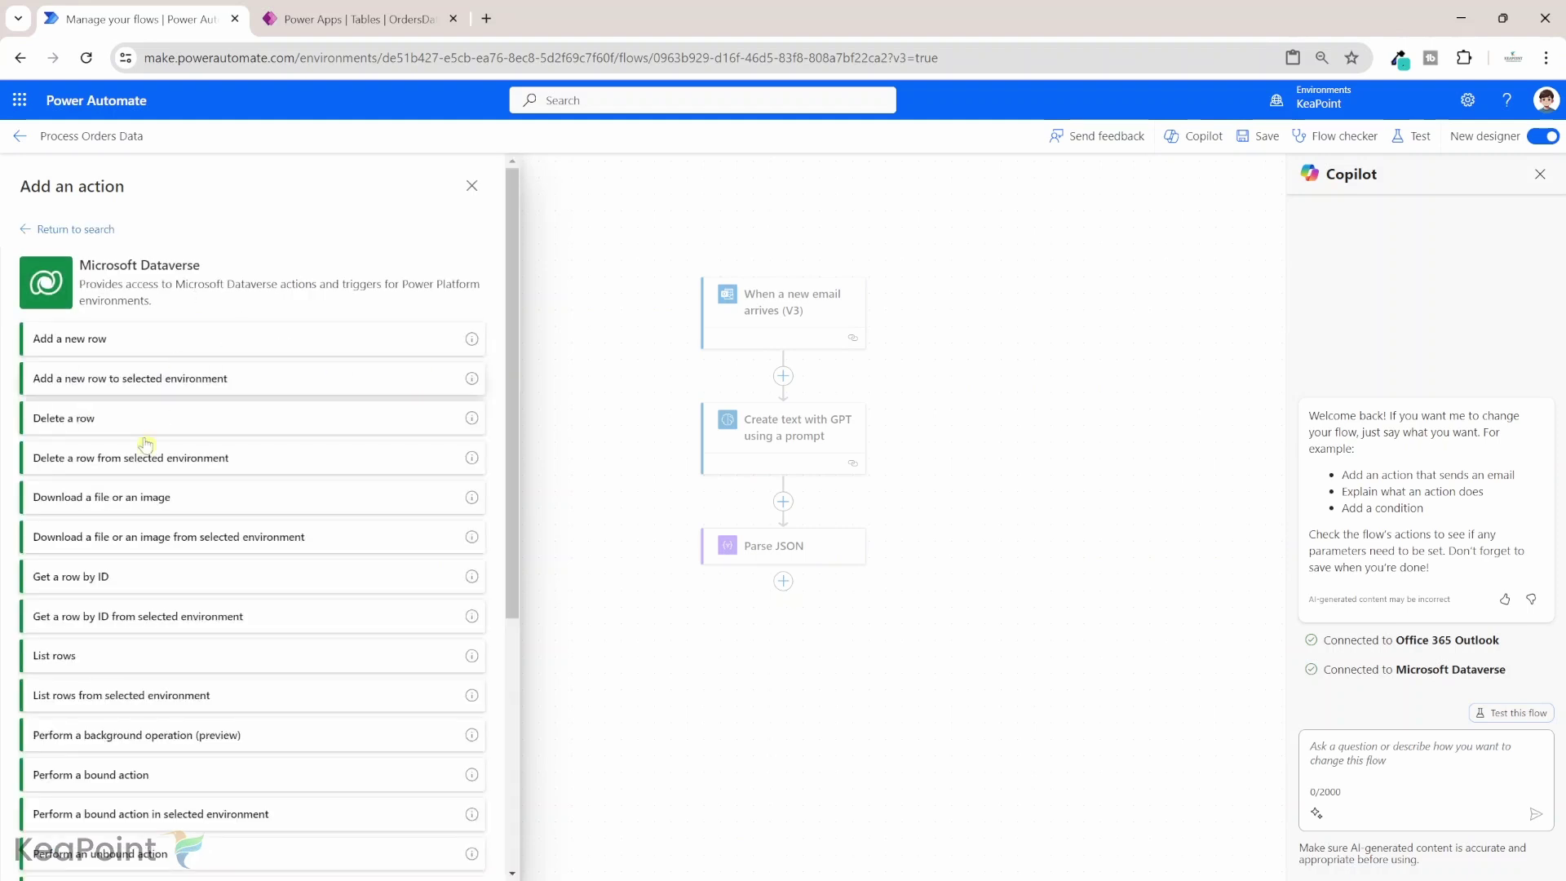
{"action": "left_click", "coordinate": [117, 348]}
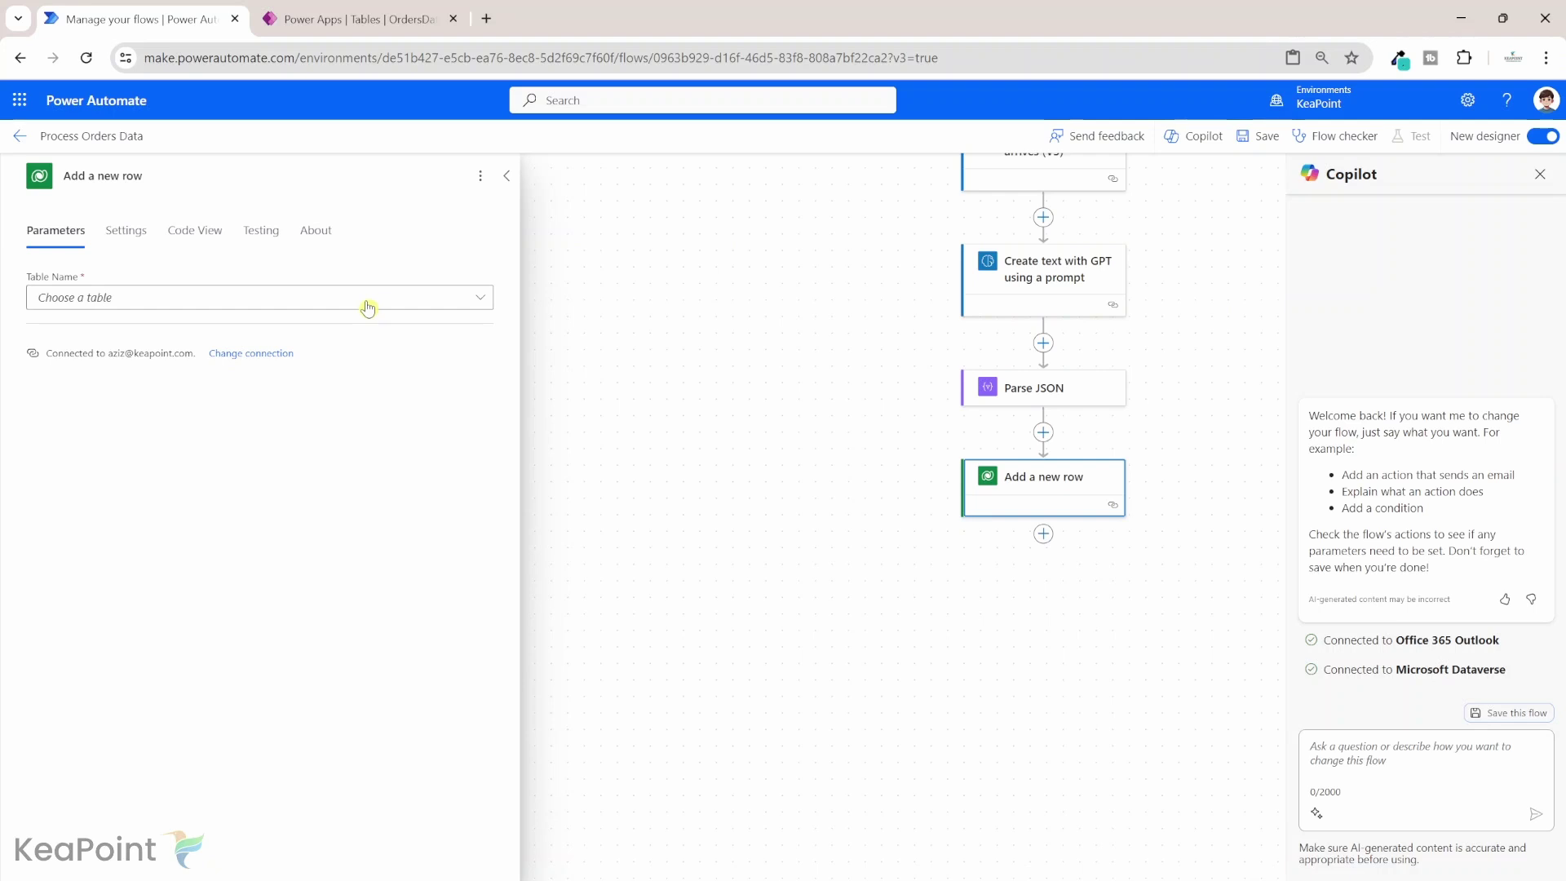
- Target the OrdersDatas table and fill OrderNumber with Parse JSON's order_number
{"action": "left_click", "coordinate": [367, 307]}
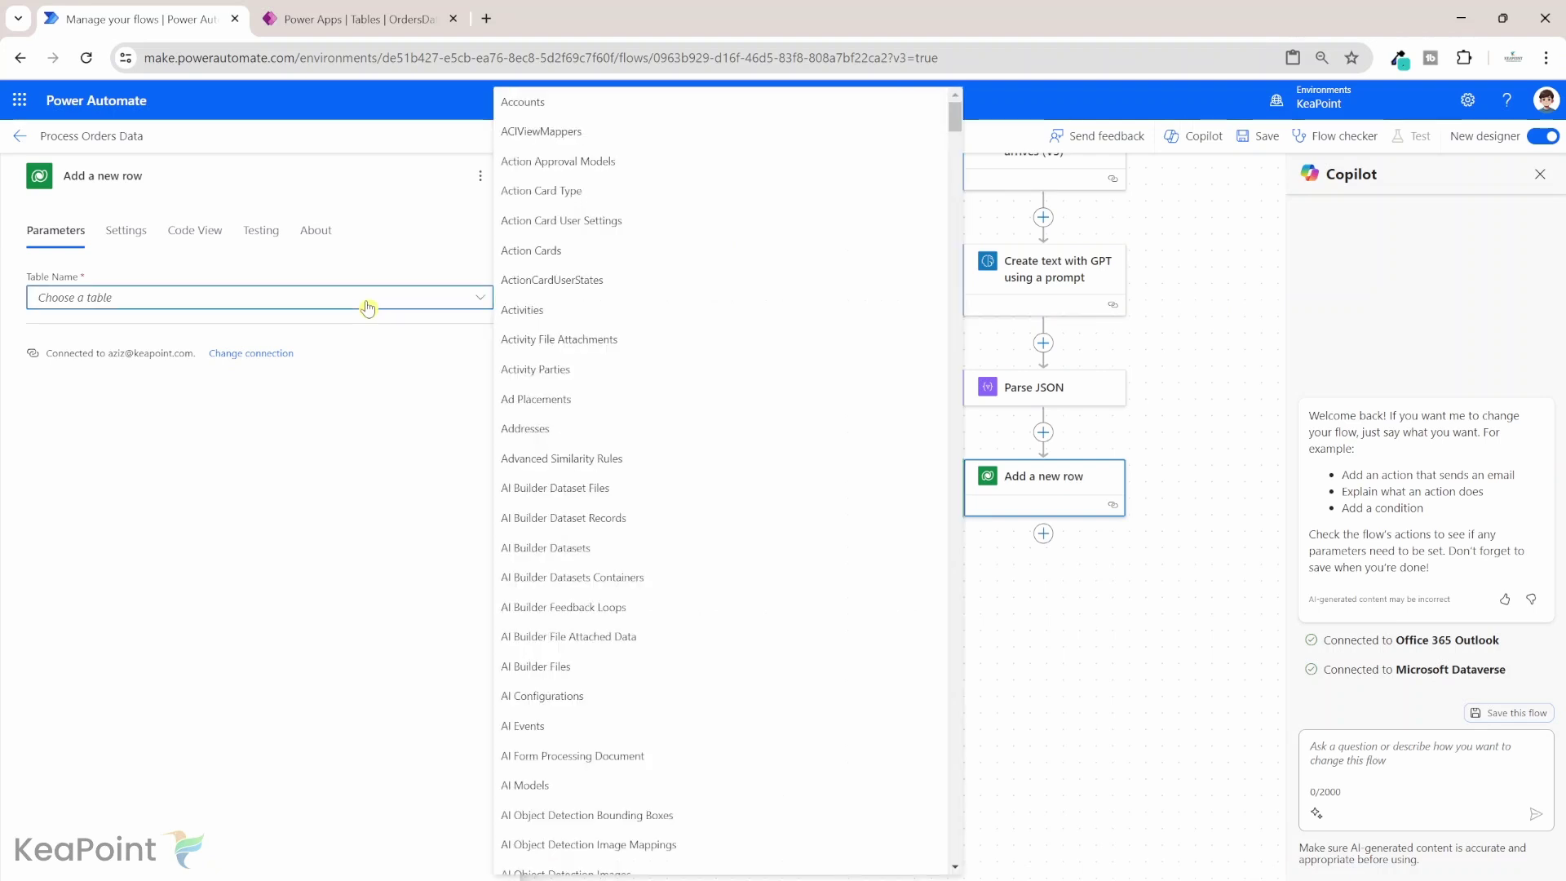
{"action": "type", "text": "order"}
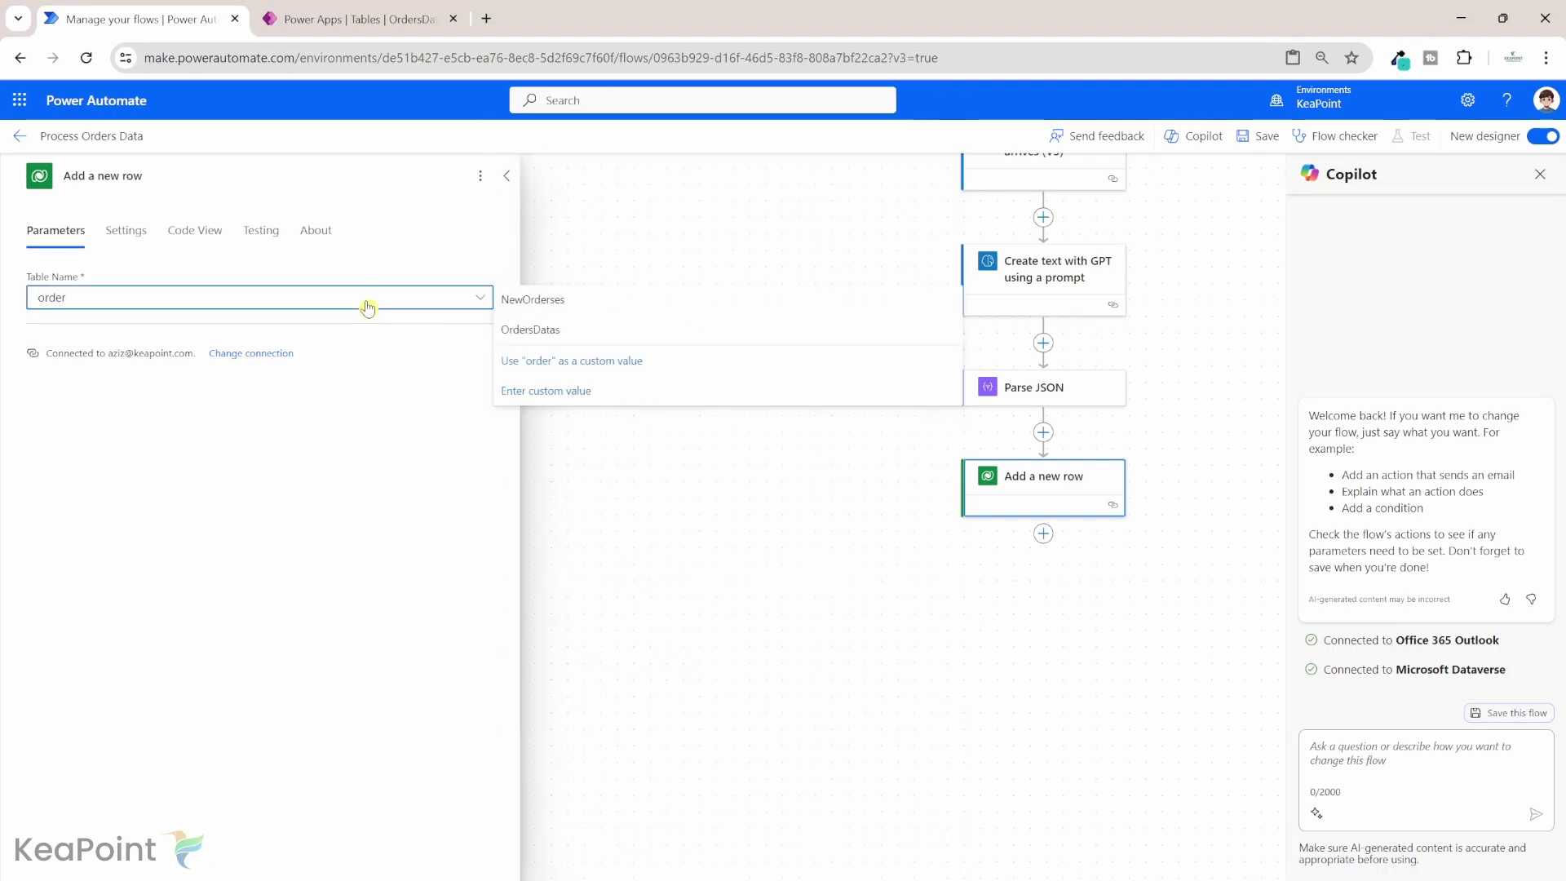
{"action": "left_click", "coordinate": [538, 331]}
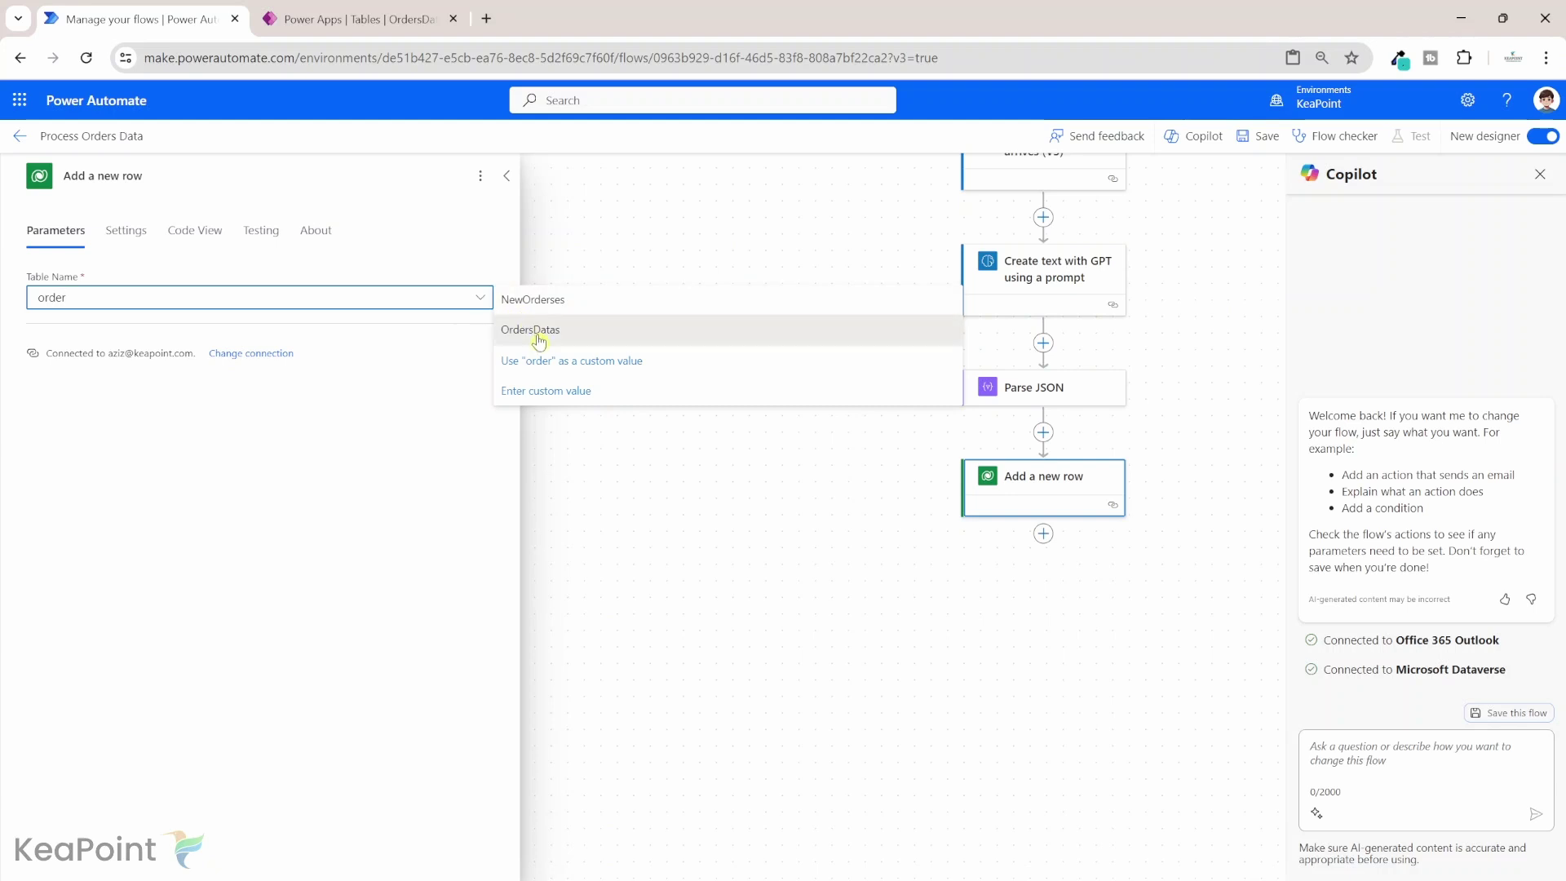
{"action": "left_click", "coordinate": [234, 348]}
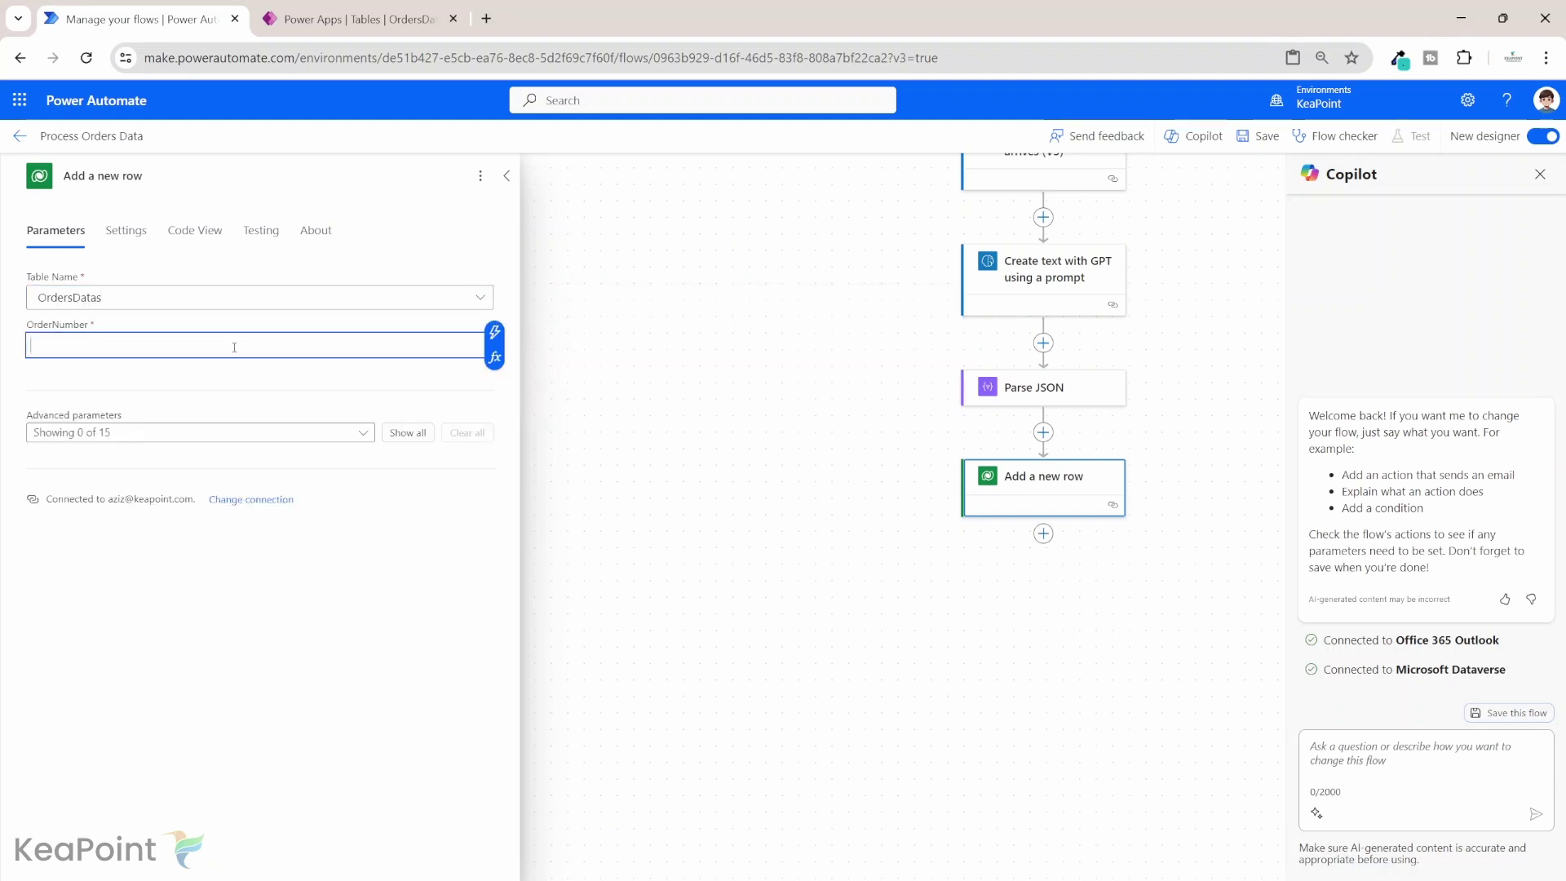
{"action": "left_click", "coordinate": [497, 334]}
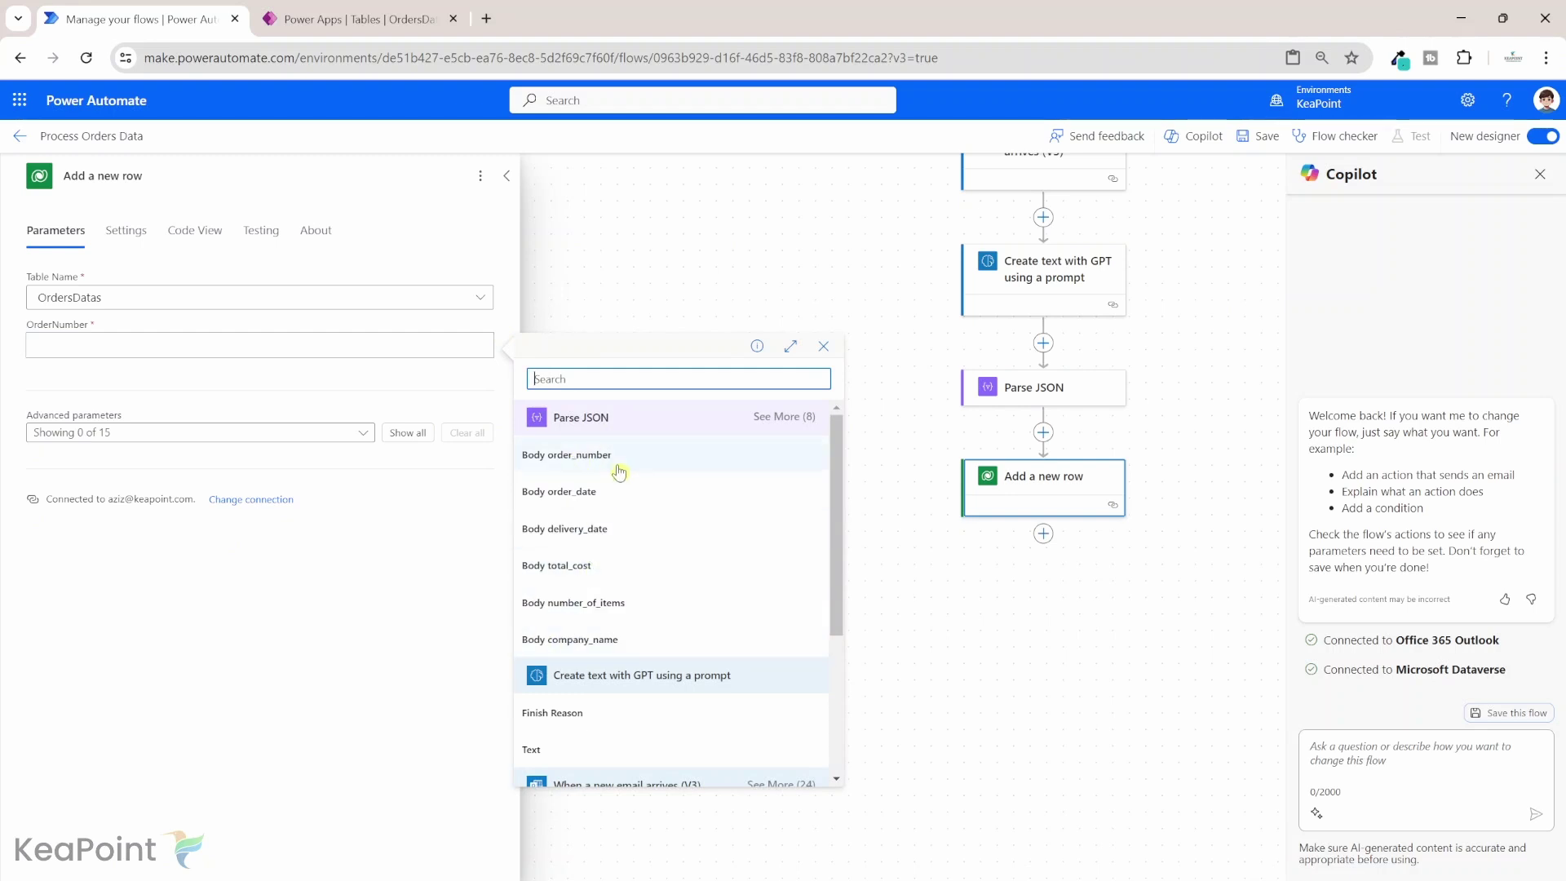
{"action": "left_click", "coordinate": [795, 418]}
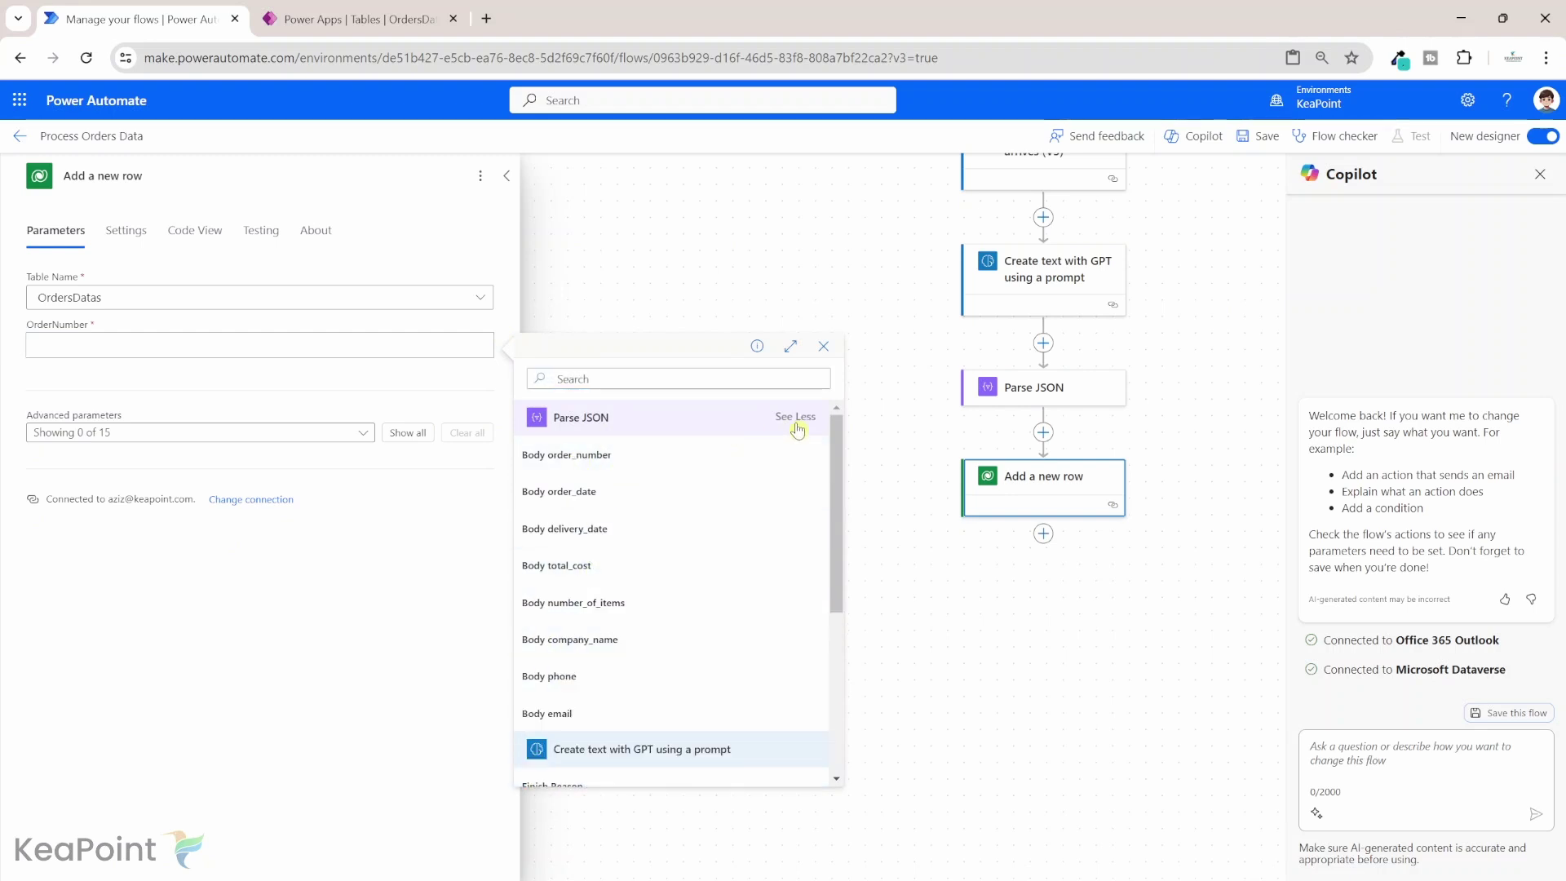
{"action": "left_click", "coordinate": [614, 455]}
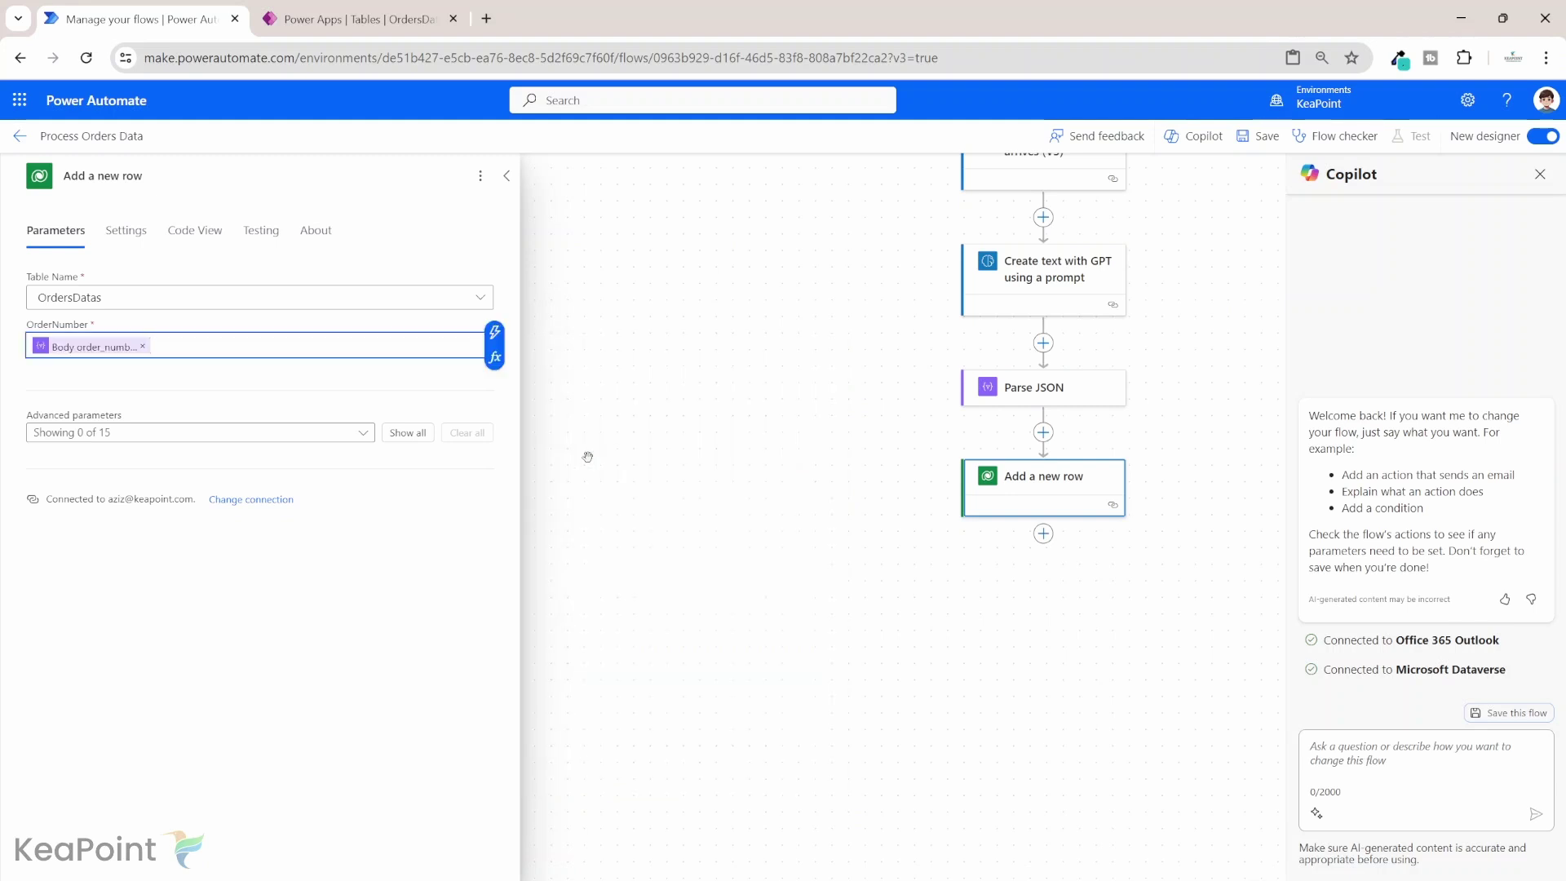
- Map Company_name, Delivery_date and Email to the matching Parse JSON Body outputs
{"action": "left_click", "coordinate": [408, 434]}
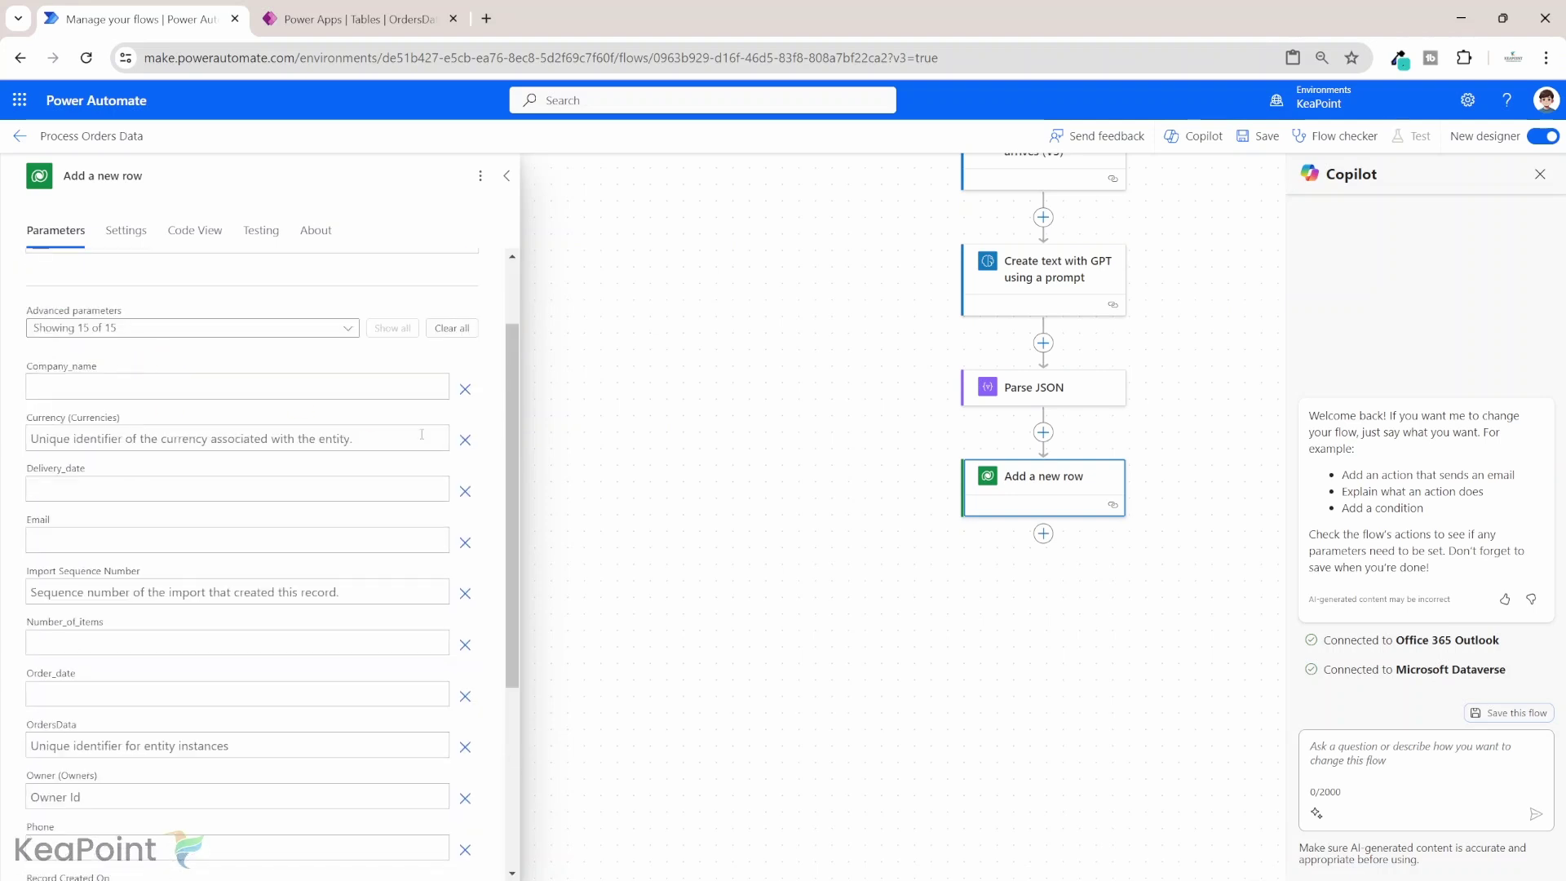
{"action": "left_click", "coordinate": [136, 397]}
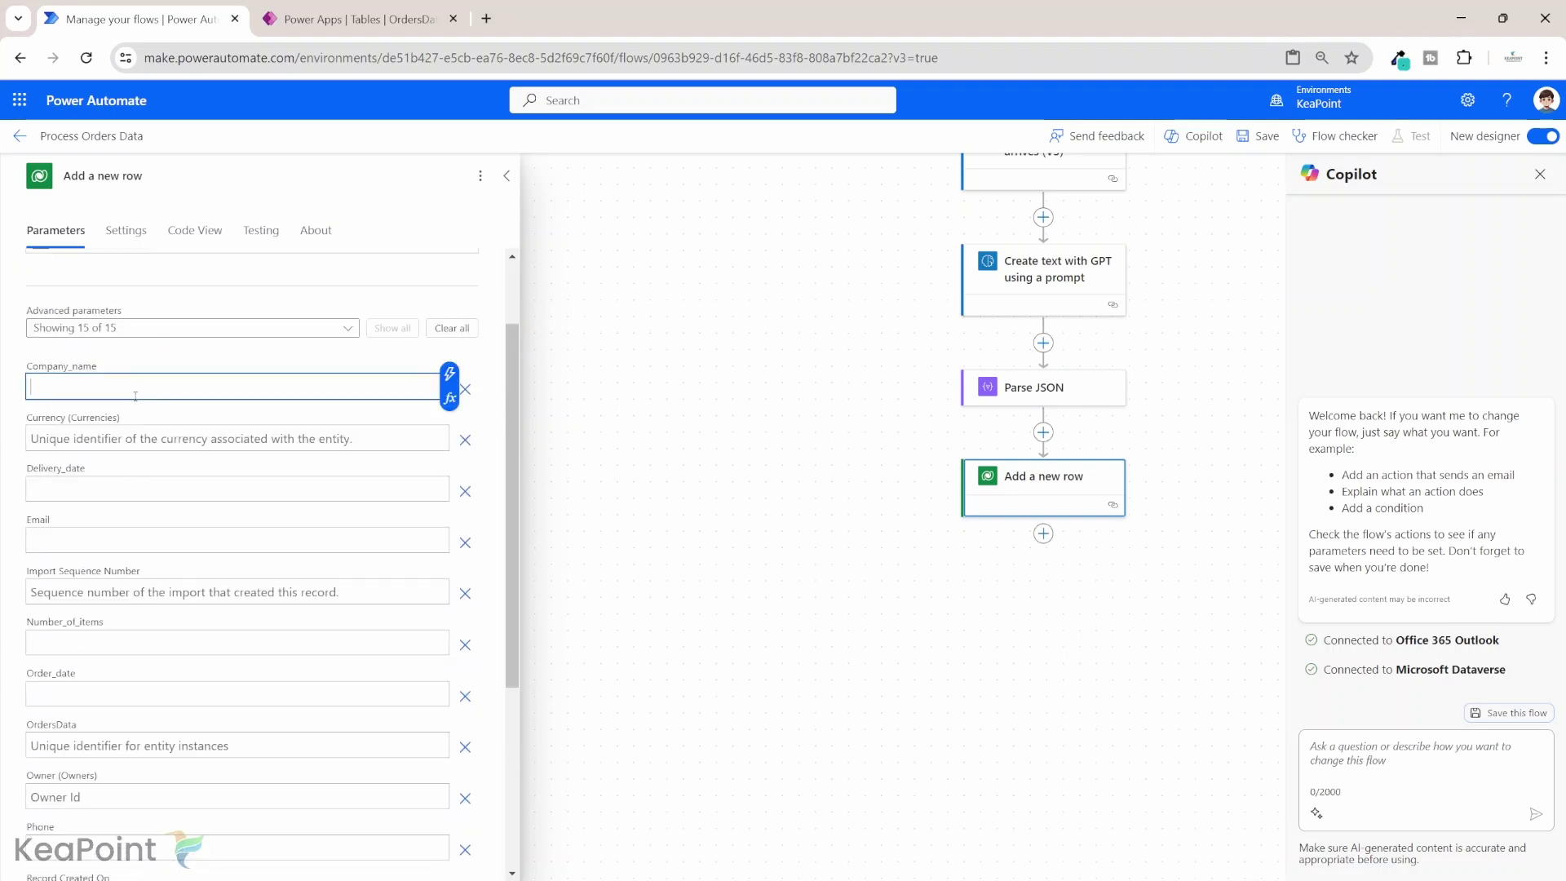
{"action": "left_click", "coordinate": [449, 375]}
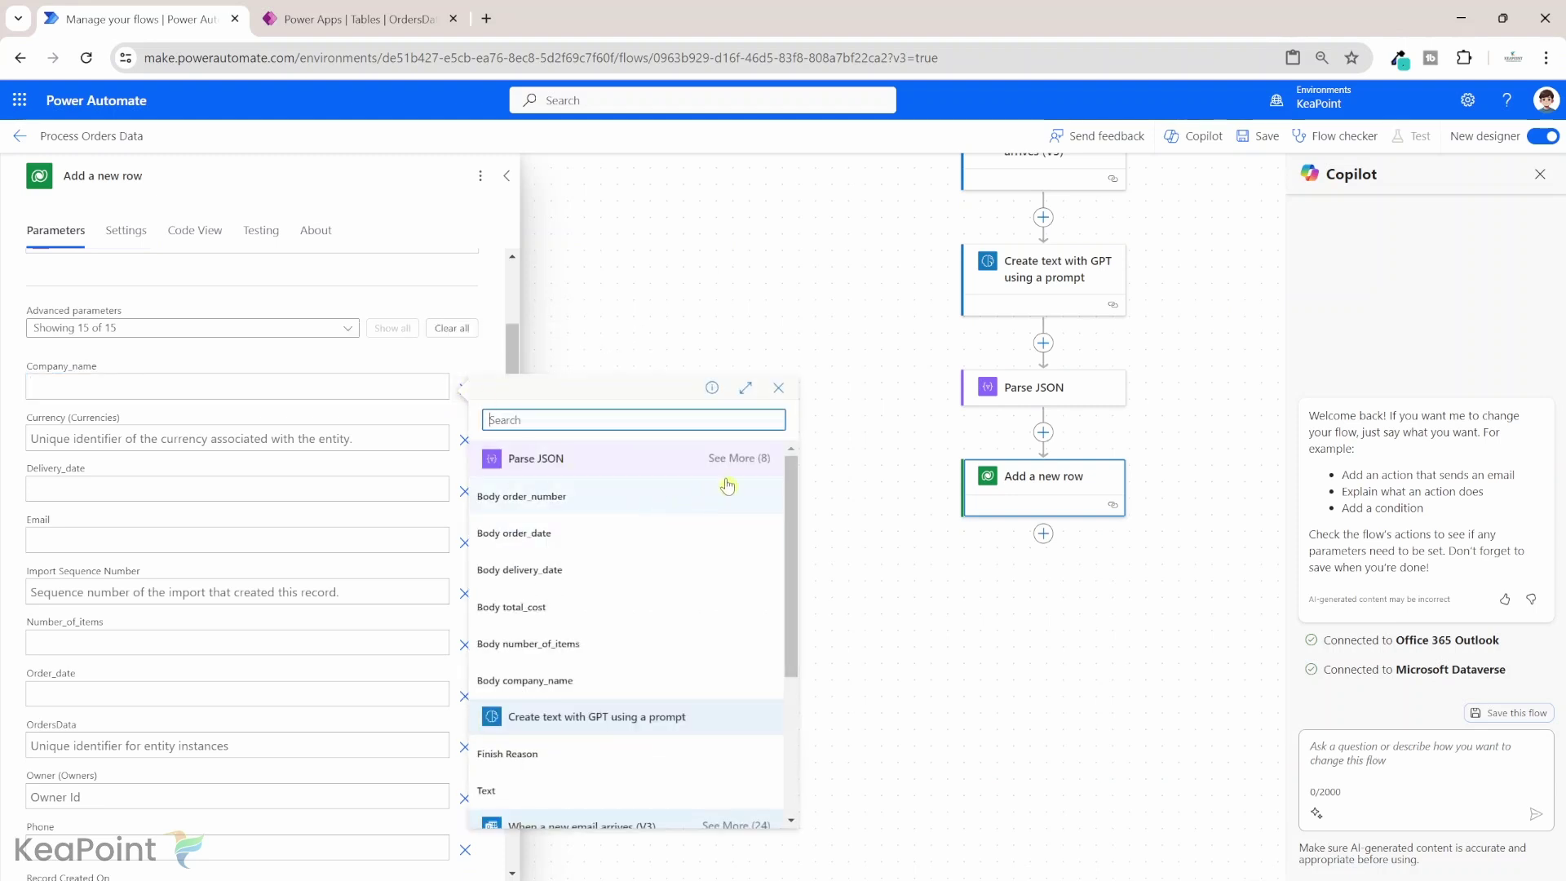
{"action": "left_click", "coordinate": [754, 465]}
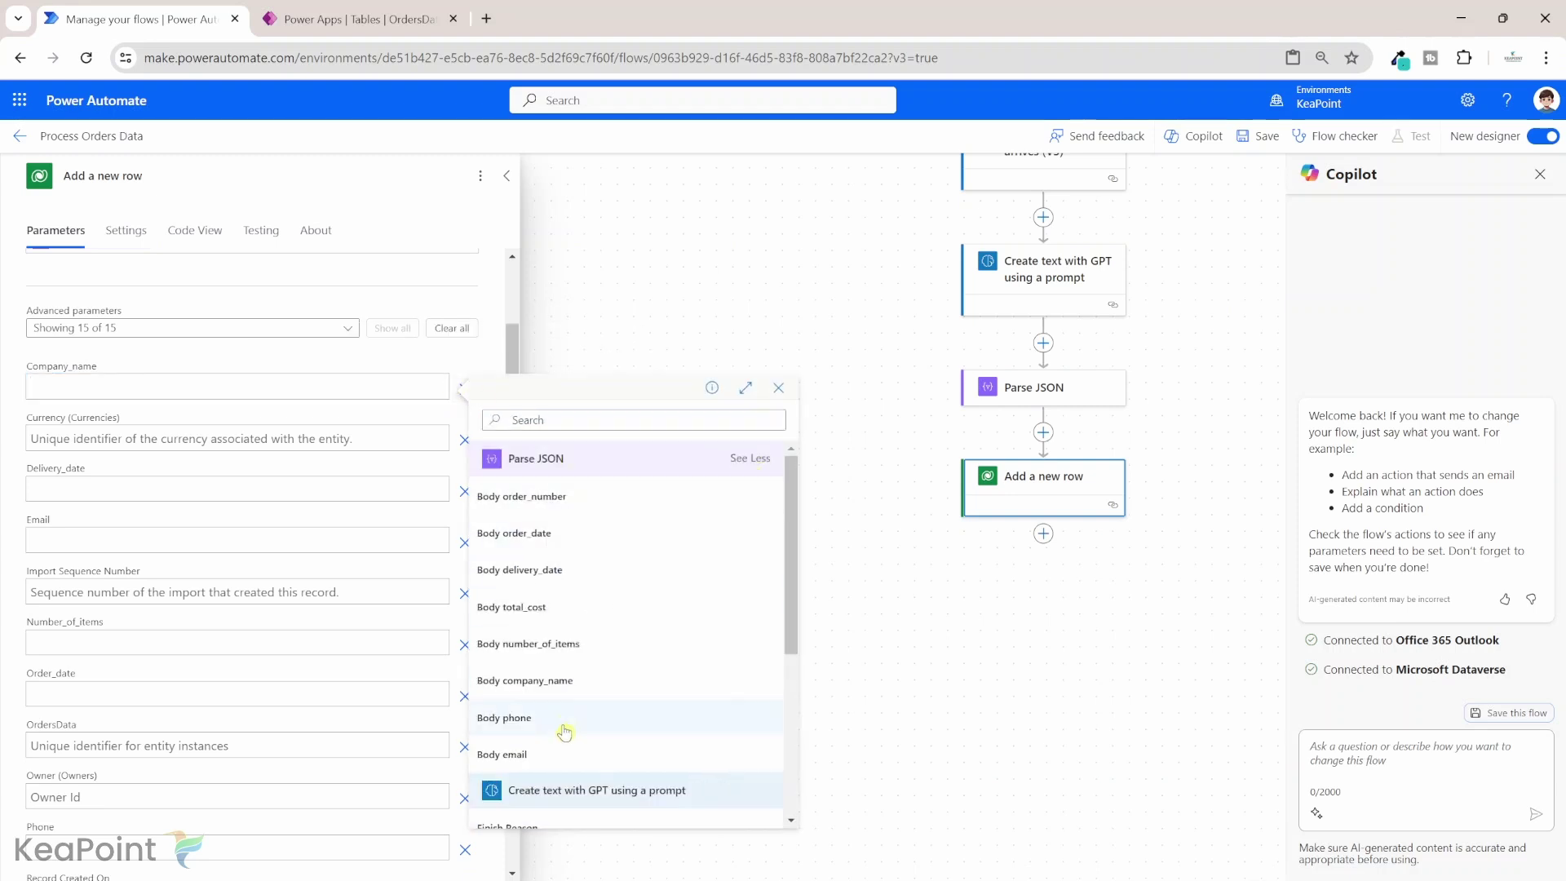
{"action": "left_click", "coordinate": [569, 688]}
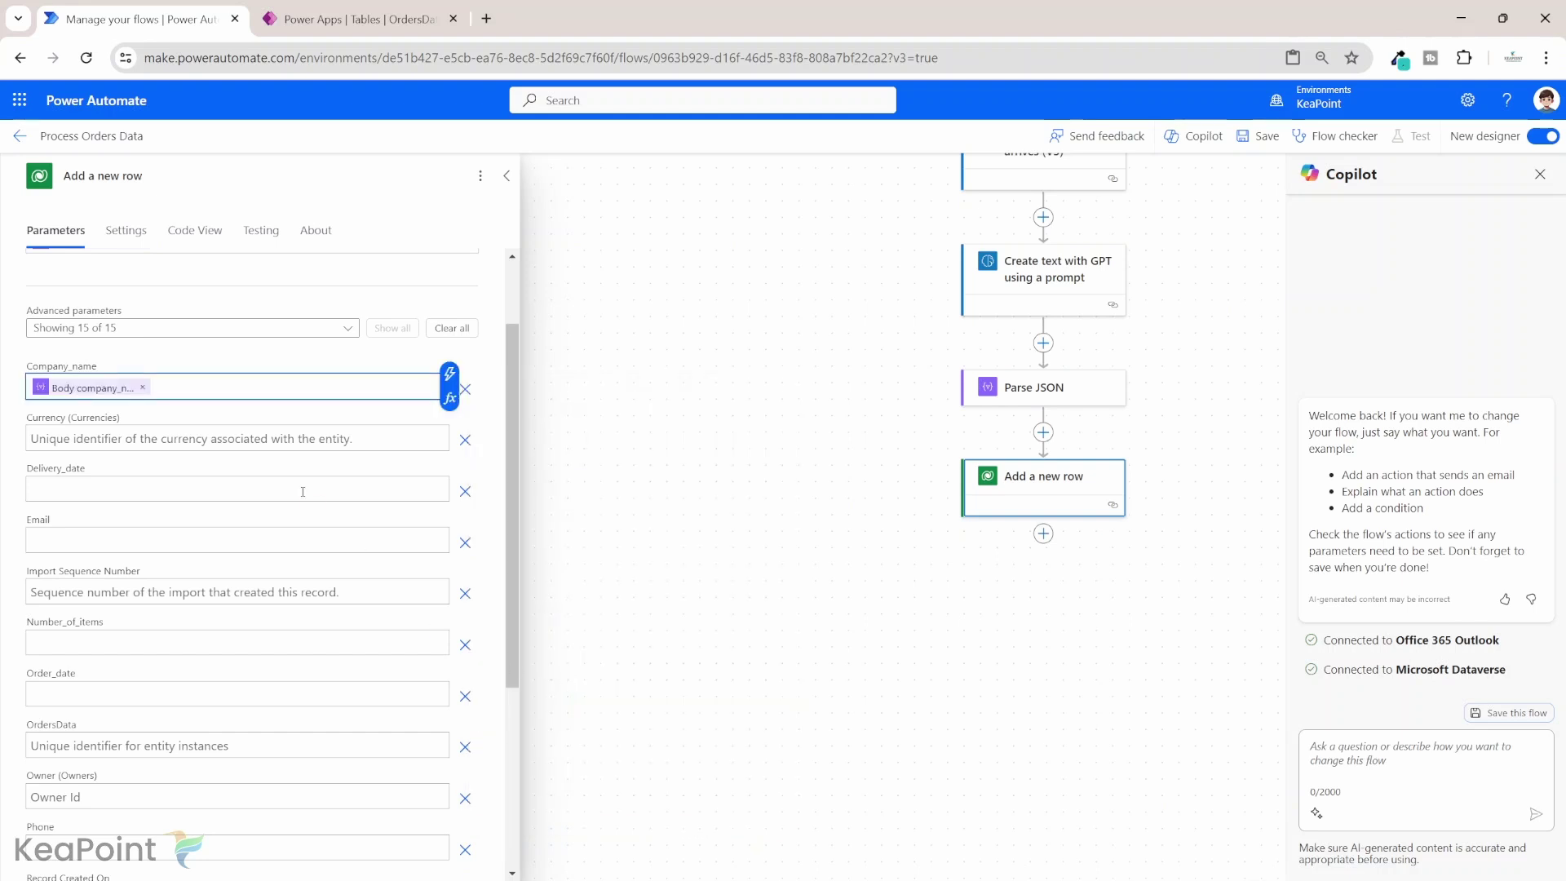
{"action": "left_click", "coordinate": [252, 488]}
{"action": "left_click", "coordinate": [450, 477]}
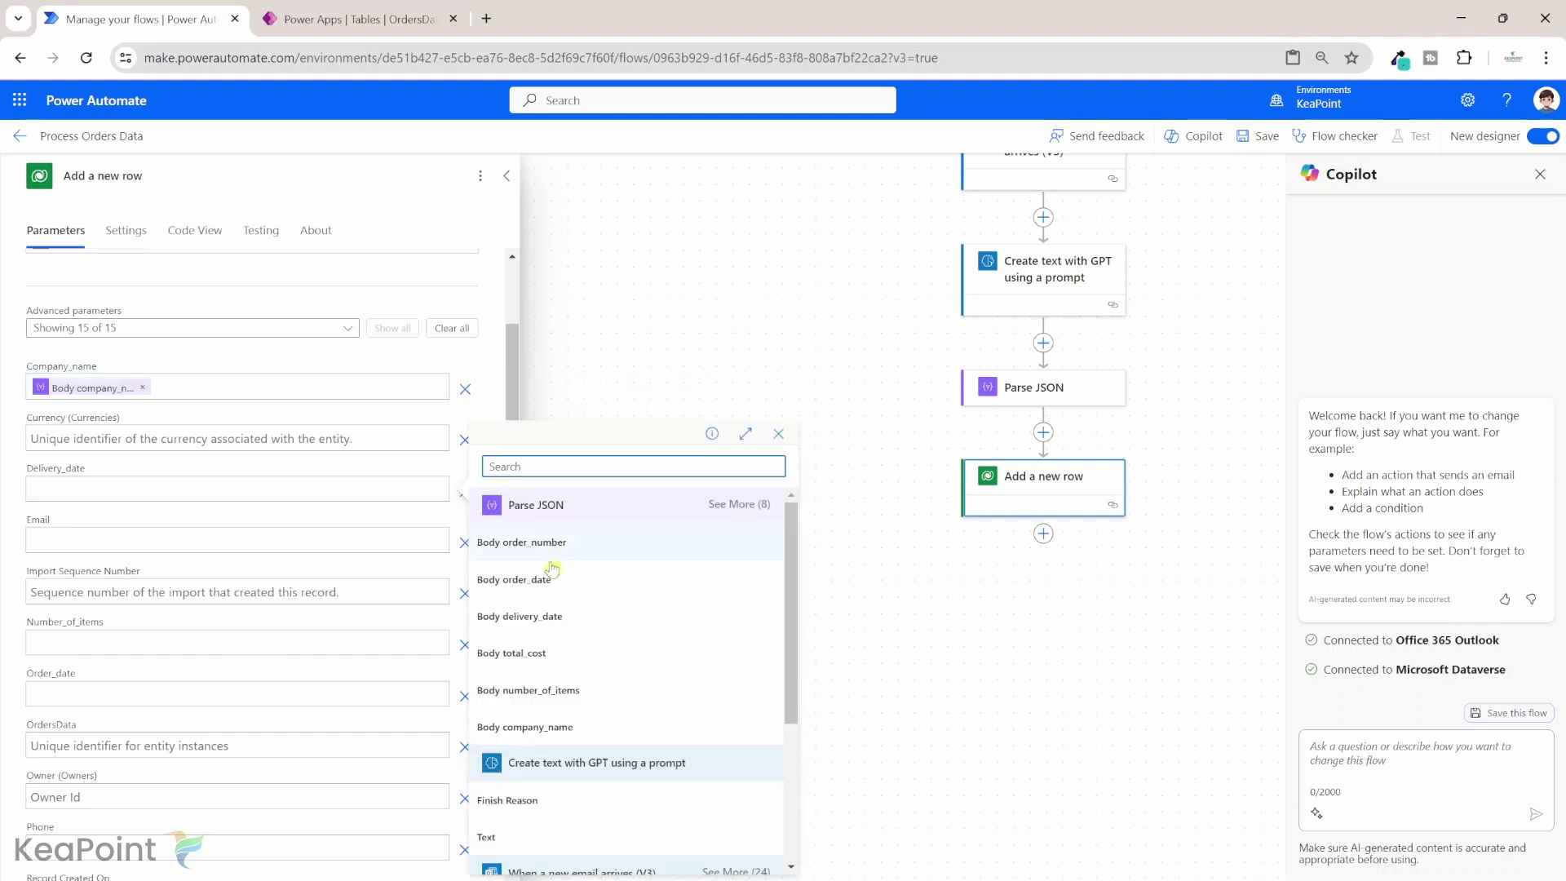
{"action": "left_click", "coordinate": [558, 626]}
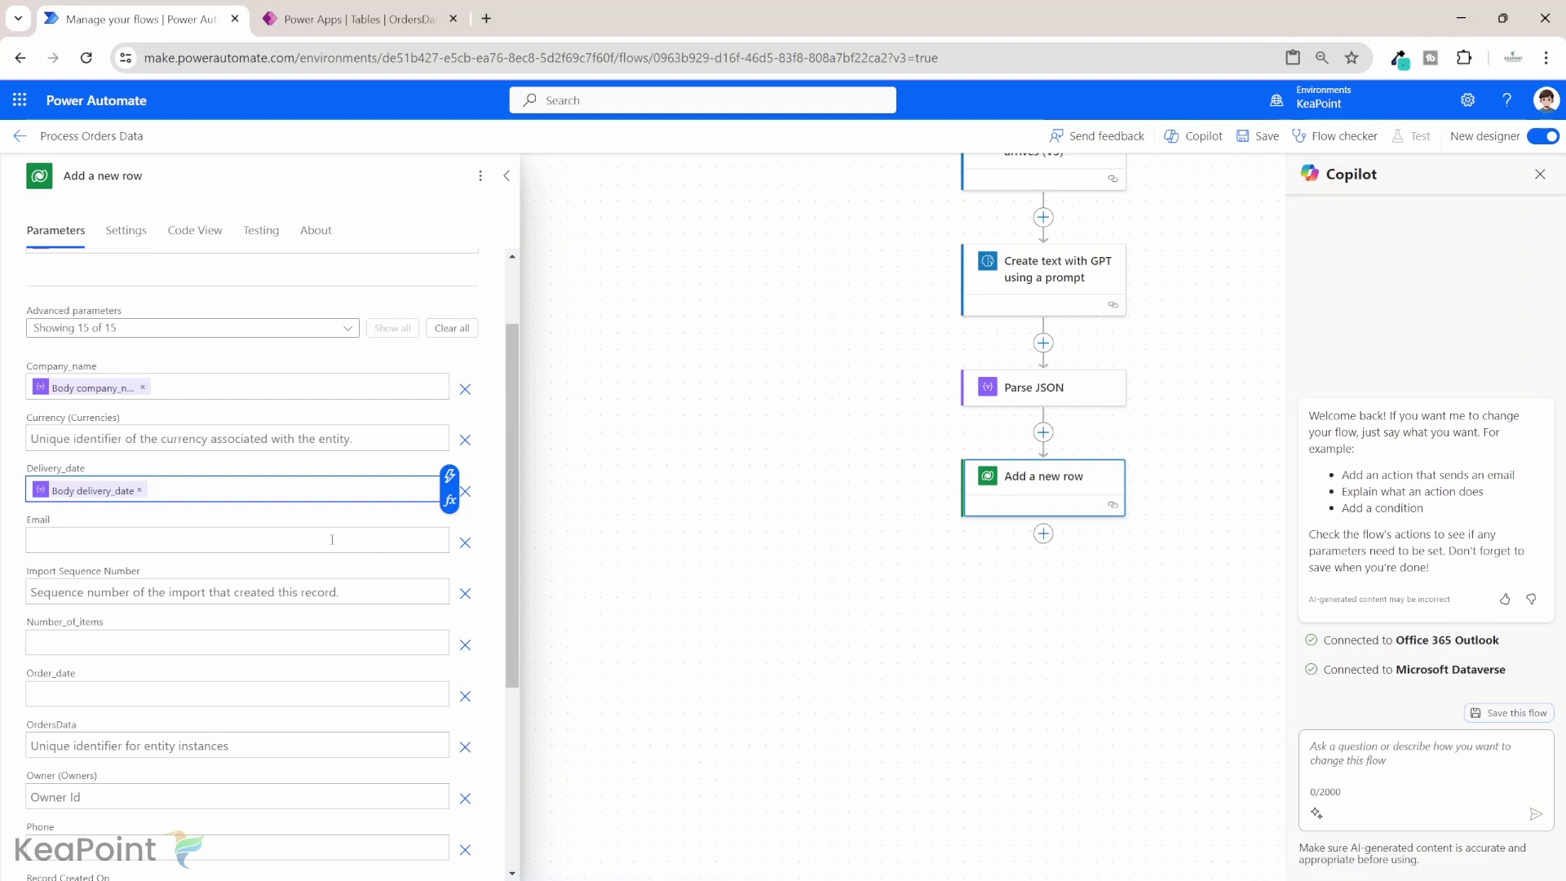
{"action": "left_click", "coordinate": [332, 539]}
{"action": "left_click", "coordinate": [449, 529]}
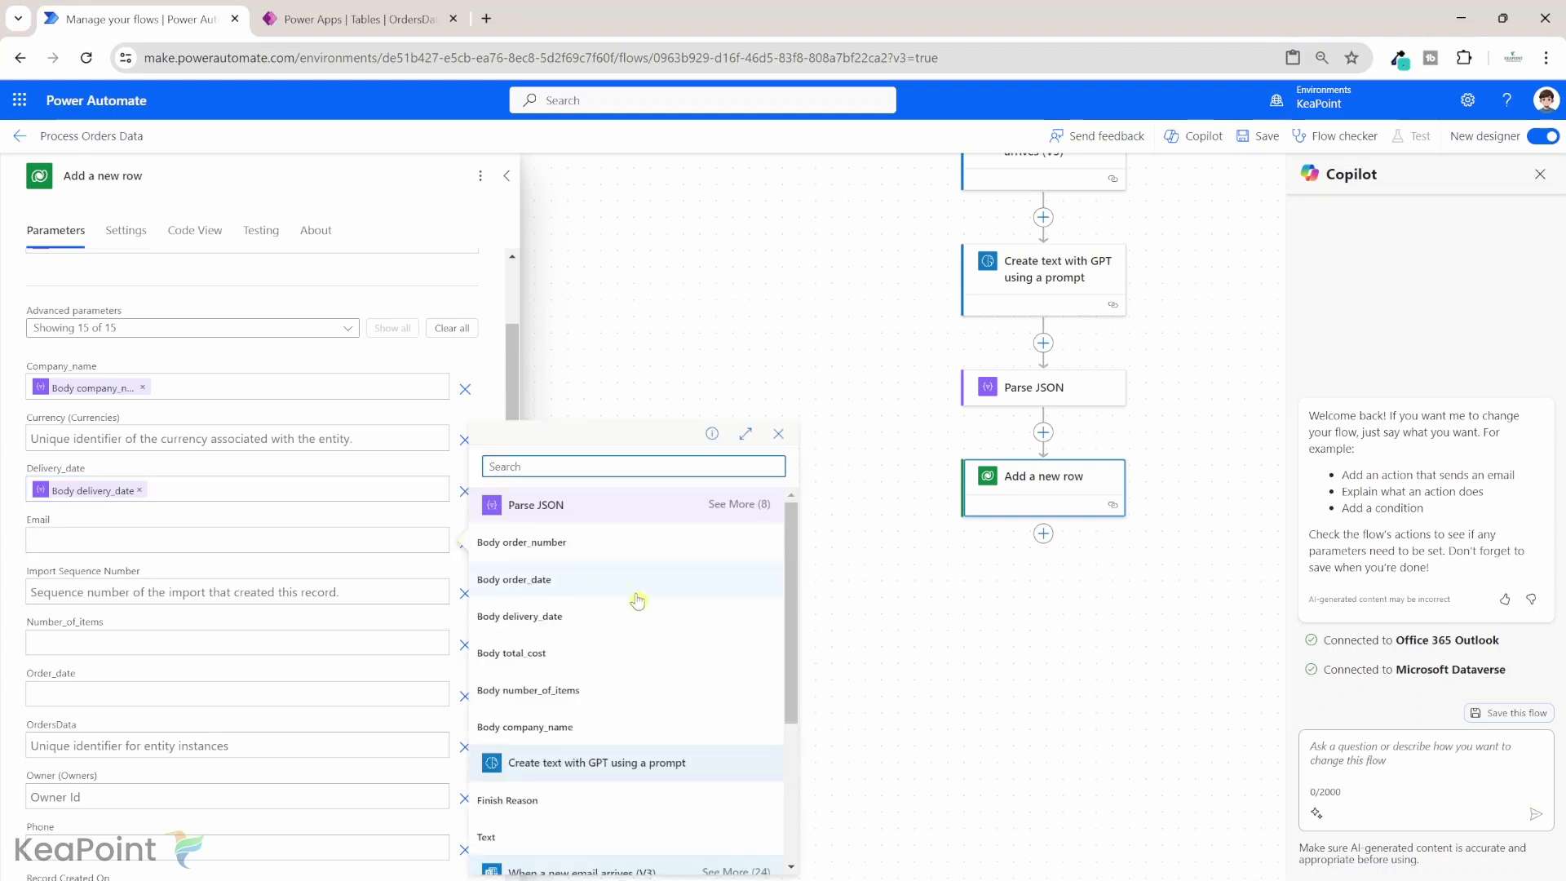
{"action": "left_click", "coordinate": [738, 504]}
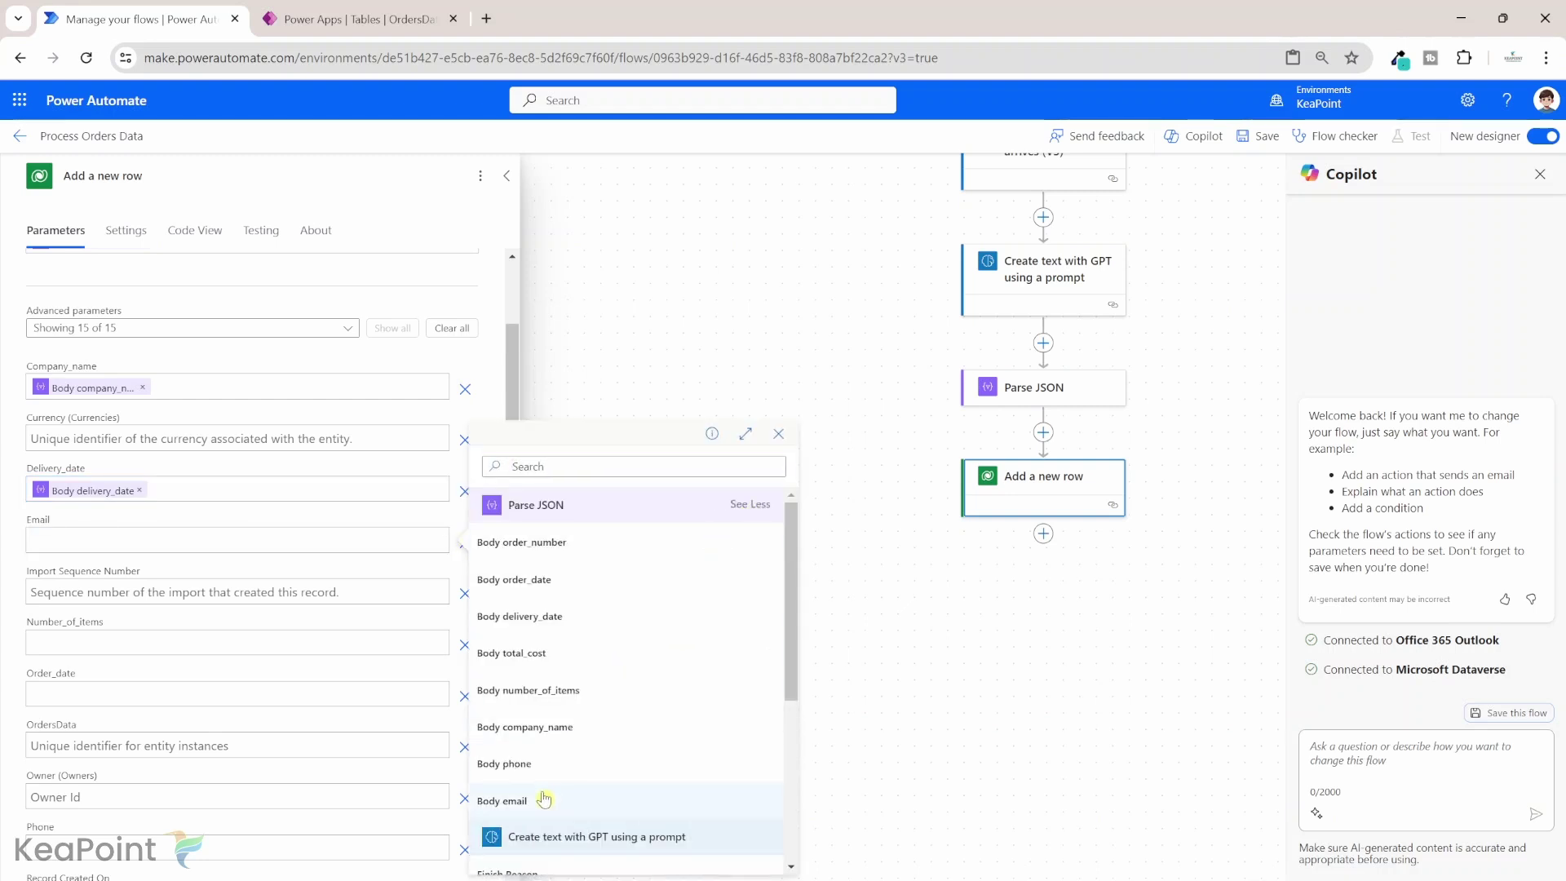
{"action": "left_click", "coordinate": [545, 799]}
- Map Number_of_items and Order_date to the parsed item count and order date
{"action": "scroll", "coordinate": [322, 639], "scroll_direction": "down", "scroll_amount": 2}
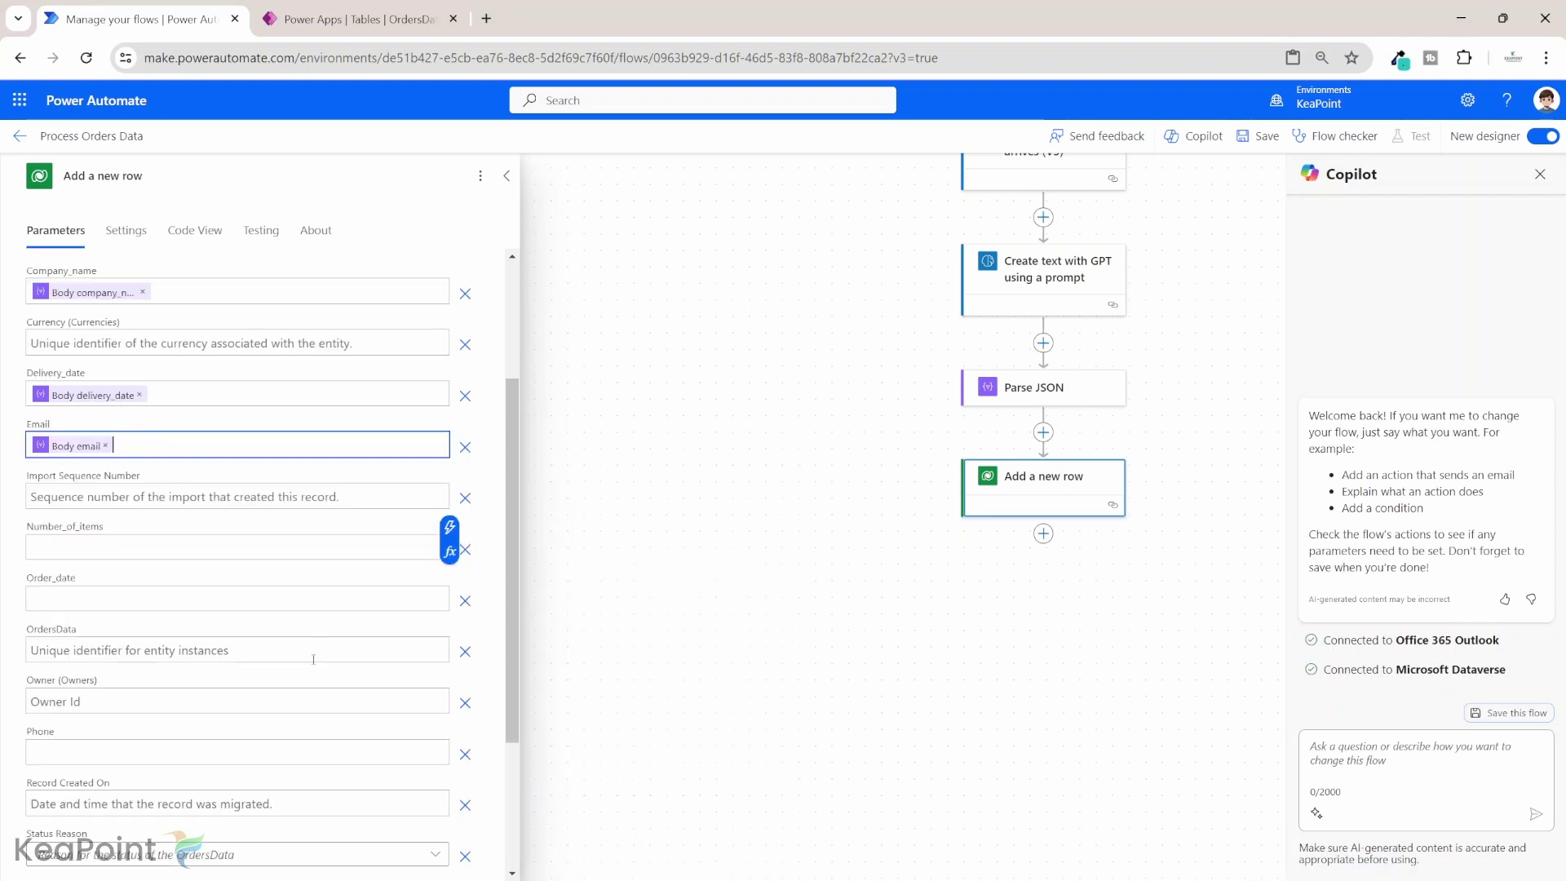
{"action": "left_click", "coordinate": [295, 540]}
{"action": "left_click", "coordinate": [451, 540]}
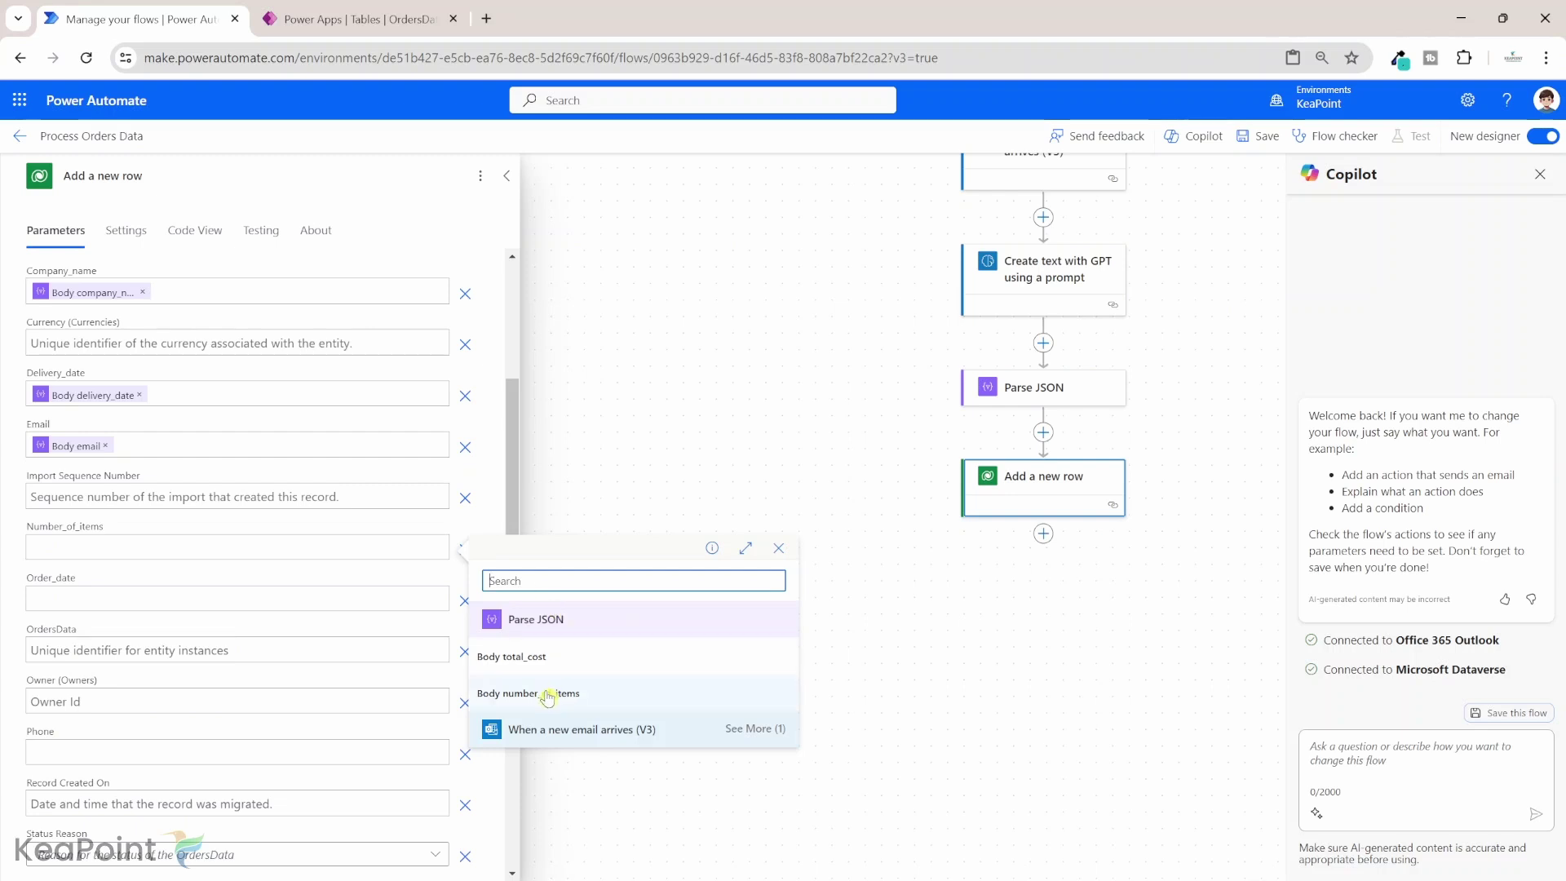
{"action": "left_click", "coordinate": [554, 694]}
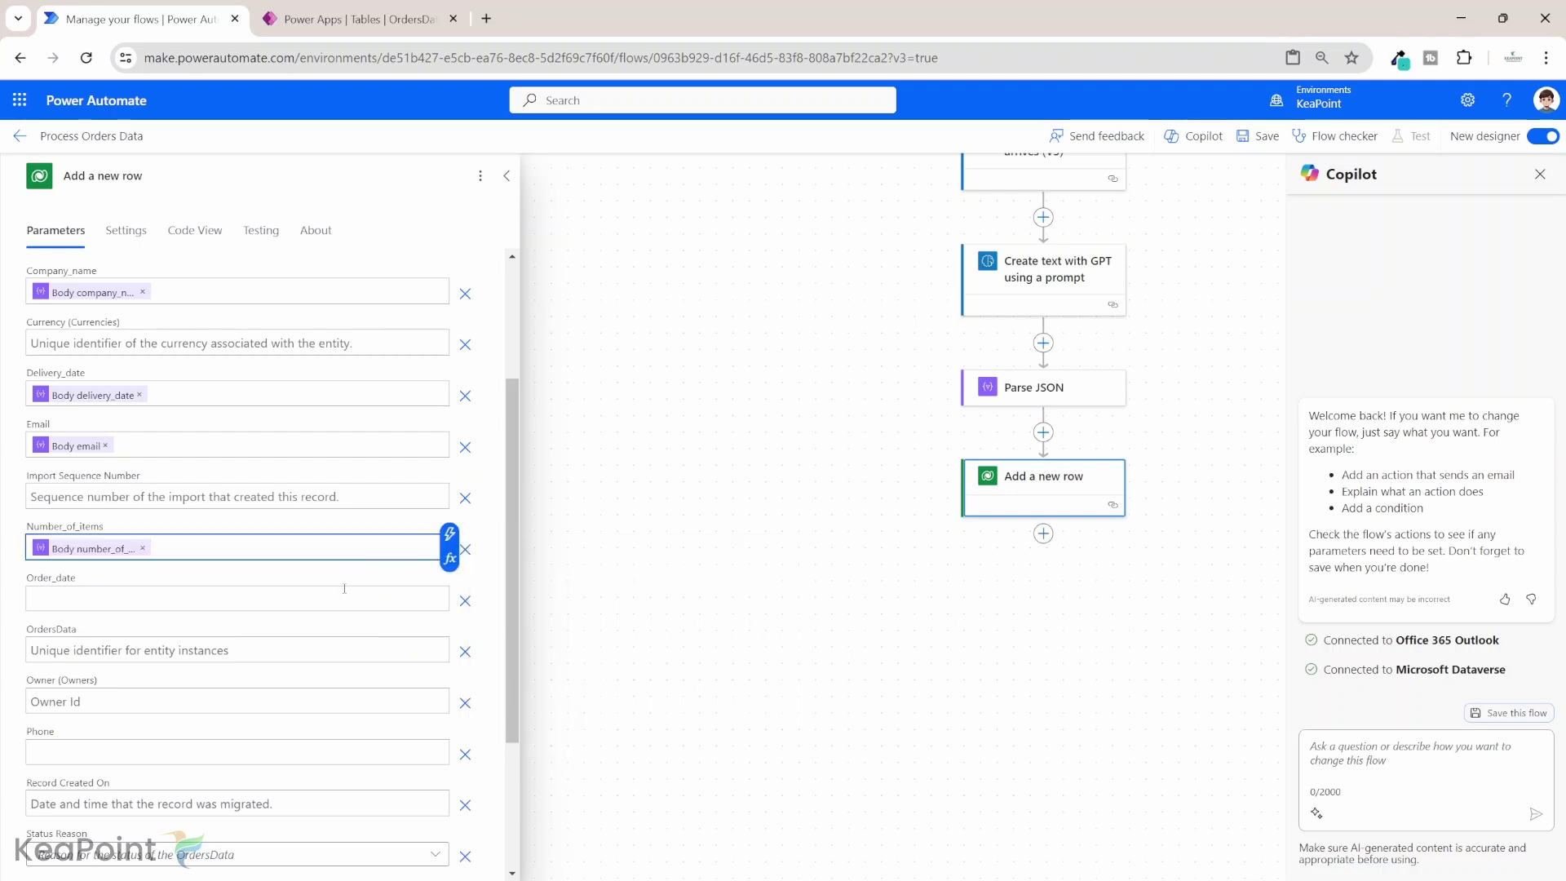
{"action": "left_click", "coordinate": [344, 590]}
{"action": "left_click", "coordinate": [451, 585]}
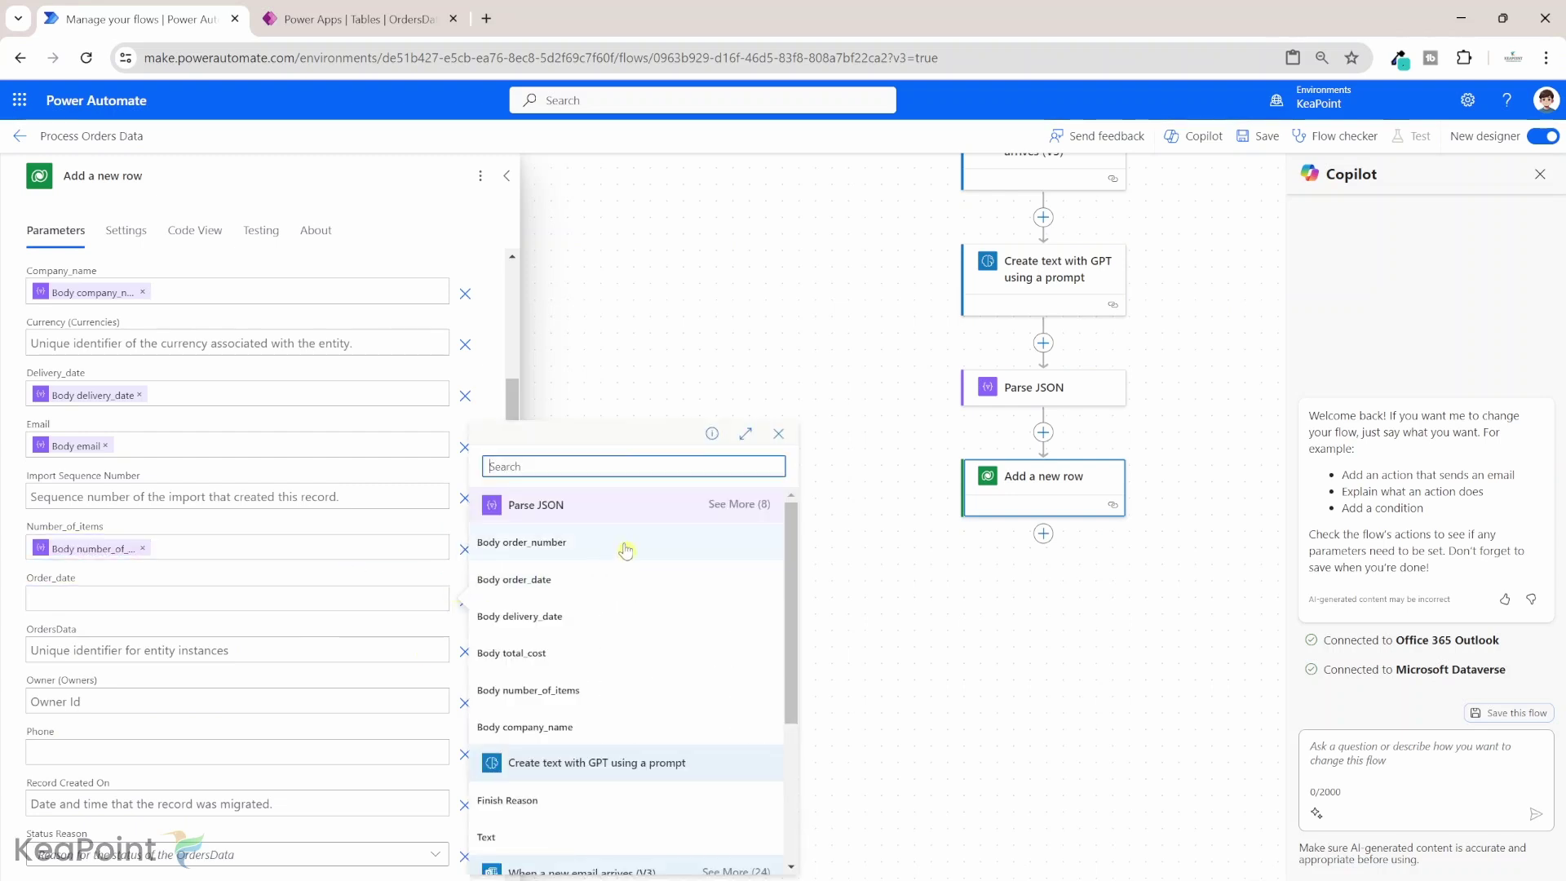
{"action": "left_click", "coordinate": [575, 579]}
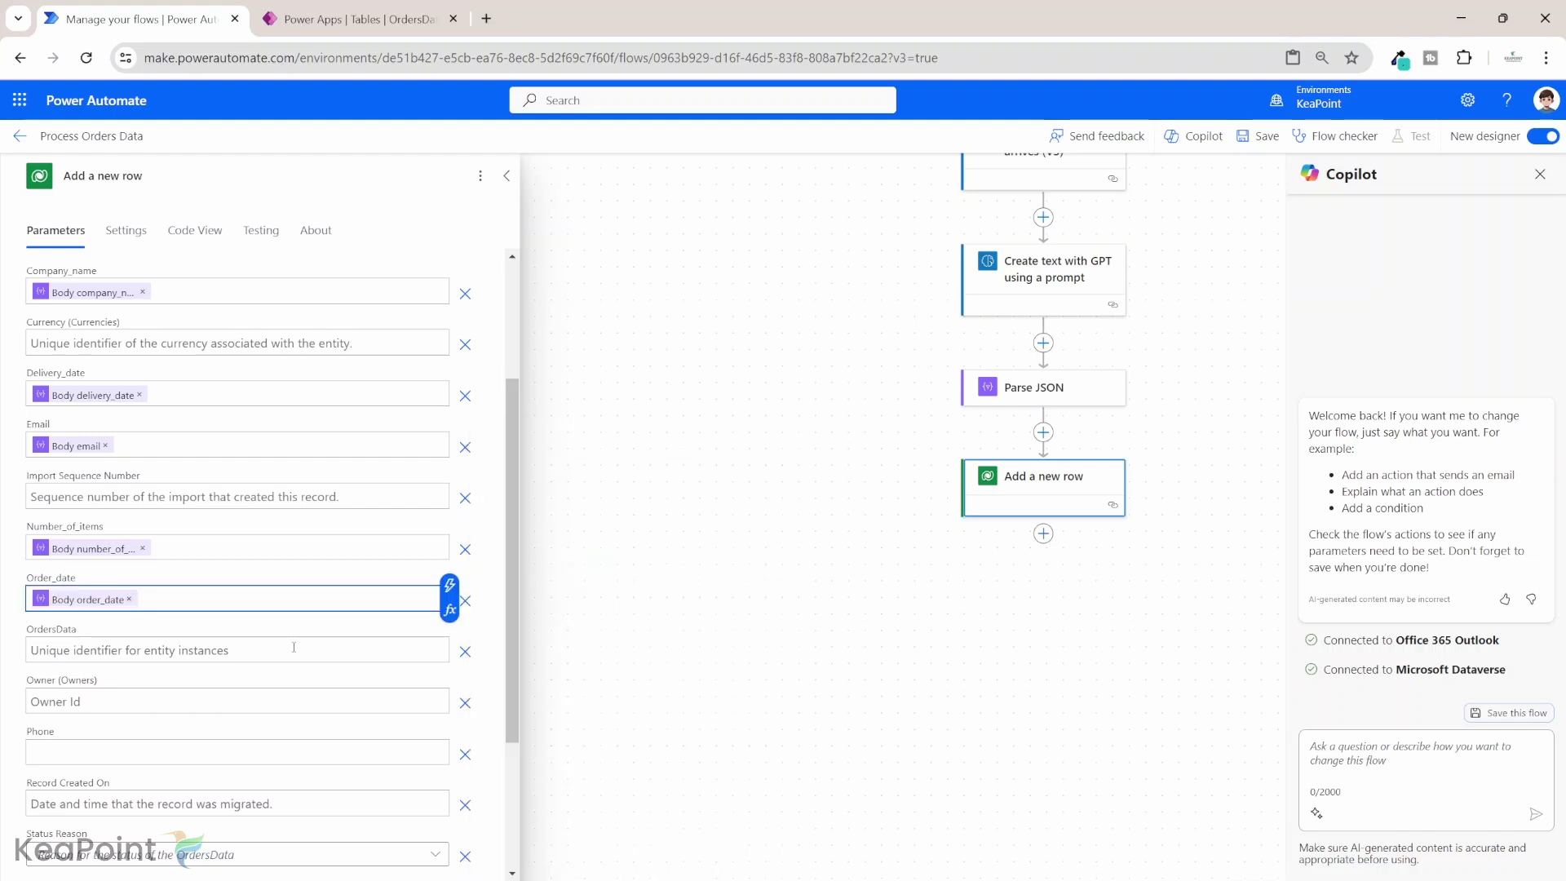
{"action": "scroll", "coordinate": [293, 647], "scroll_direction": "down", "scroll_amount": 3}
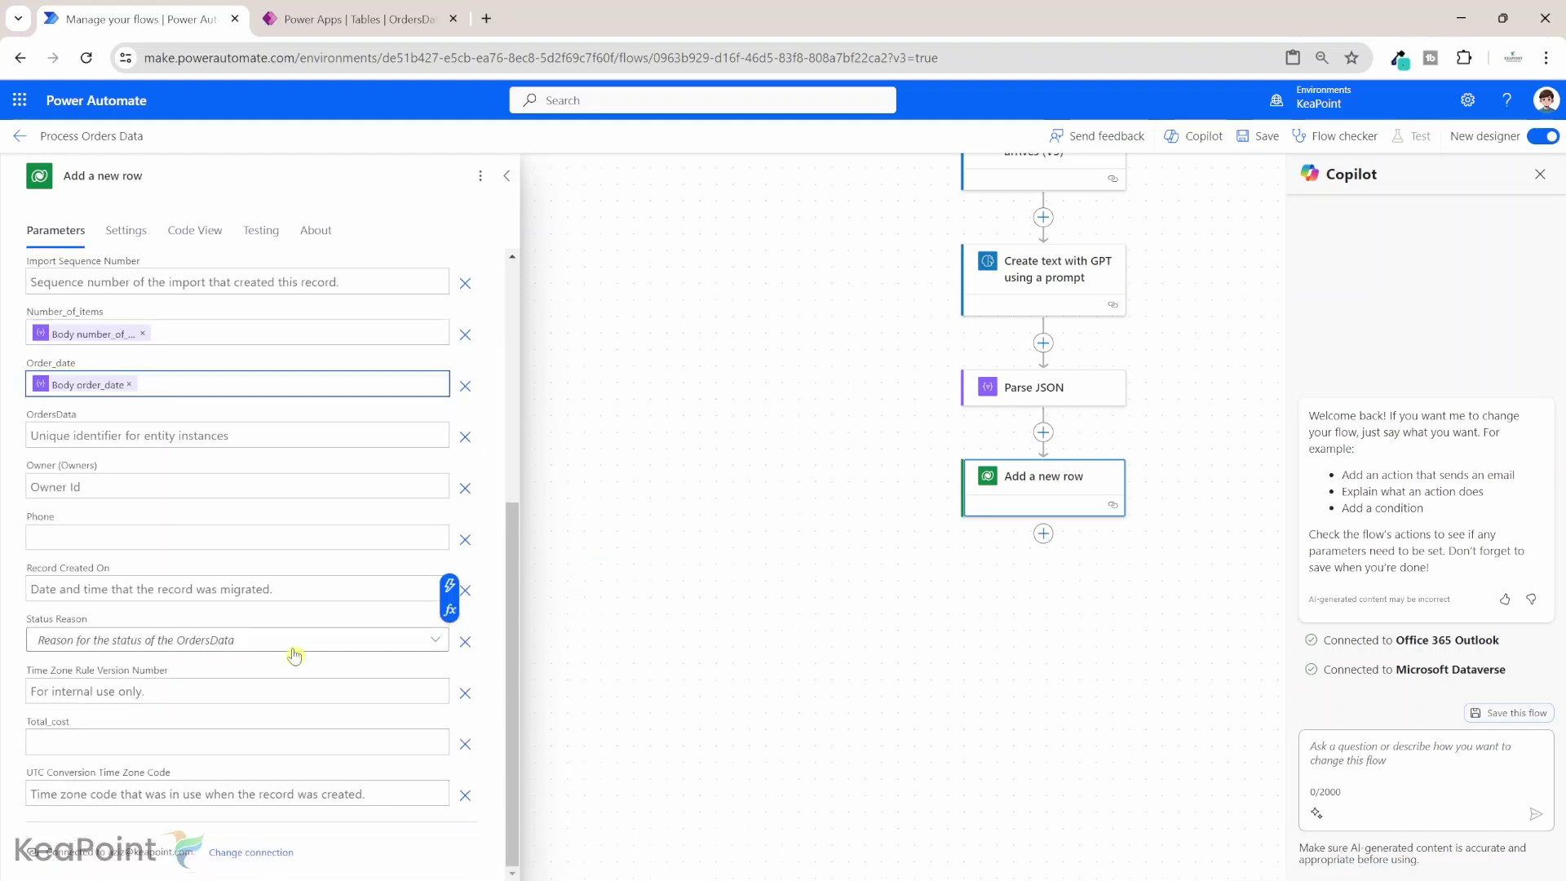
- Map Phone and Total_cost to the parsed phone and total_cost values
{"action": "left_click", "coordinate": [171, 534]}
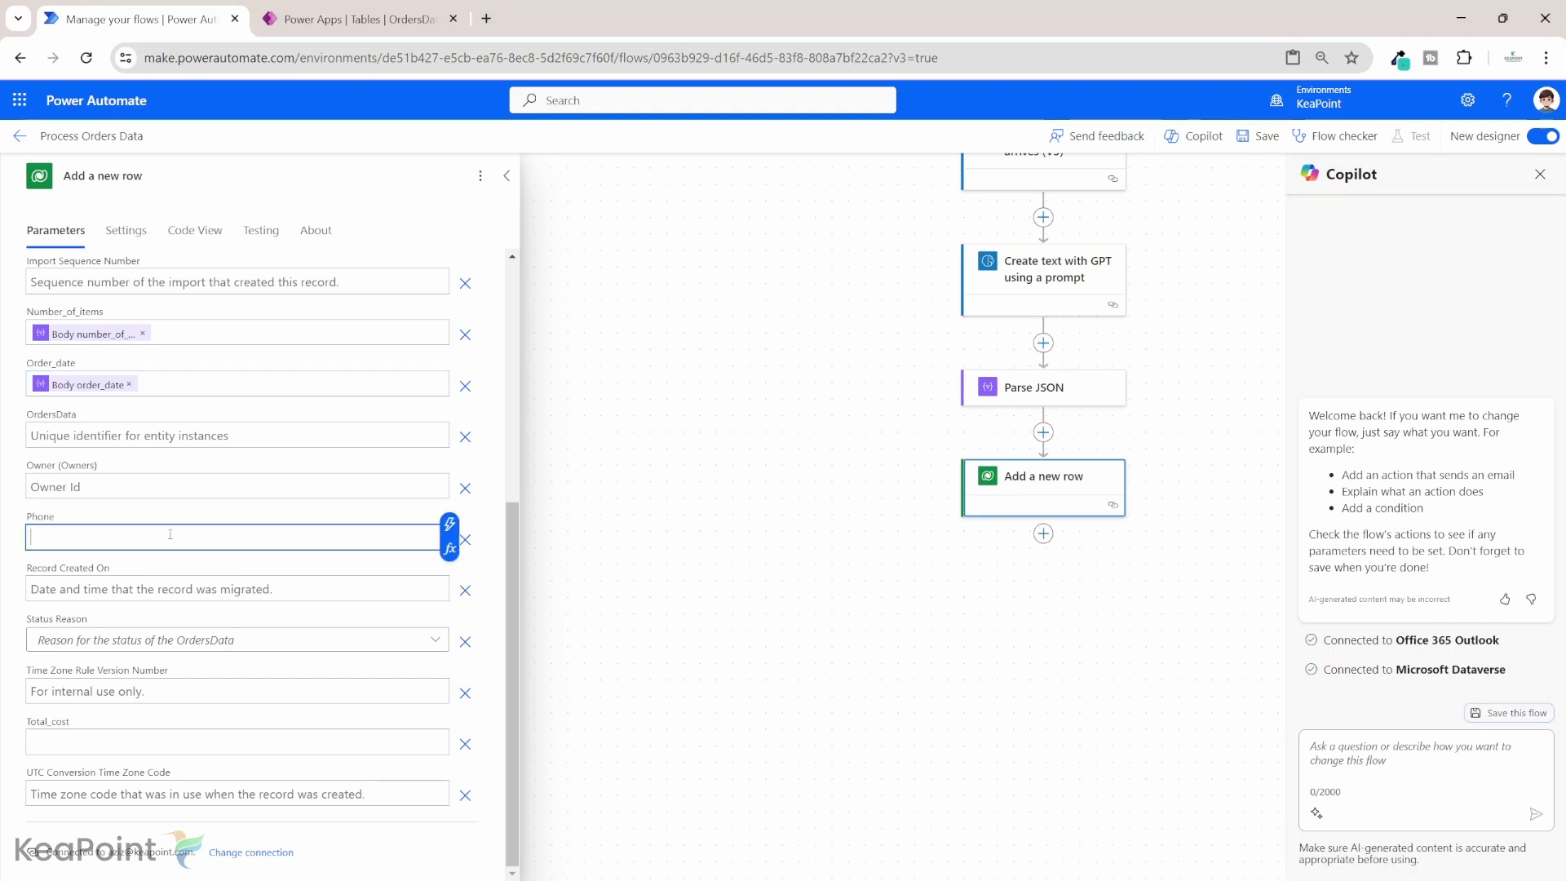
{"action": "left_click", "coordinate": [449, 525]}
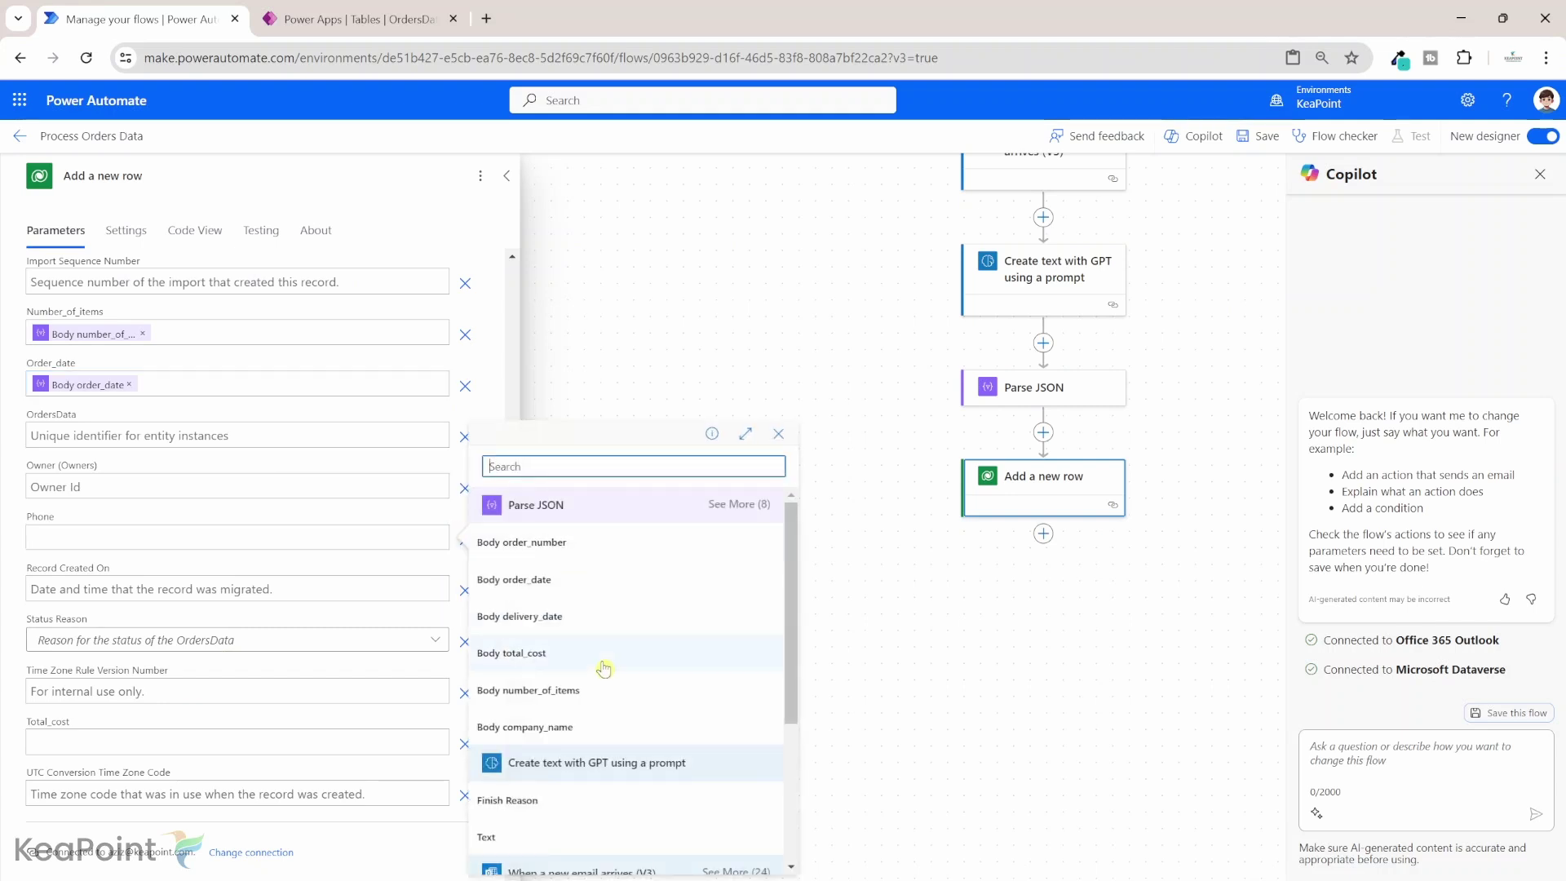
{"action": "left_click", "coordinate": [746, 508]}
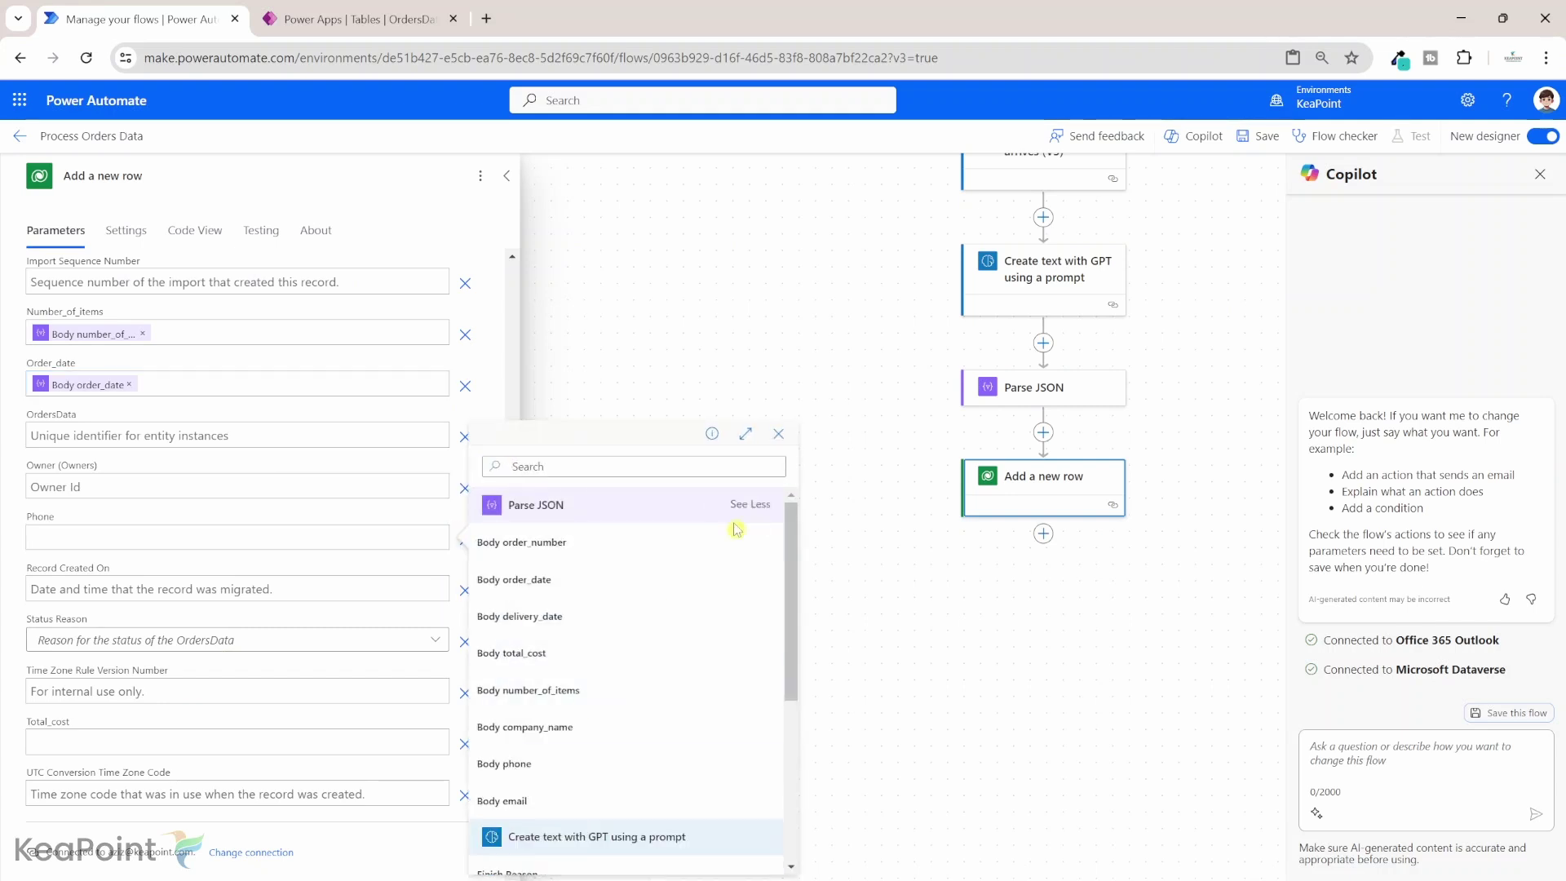
{"action": "left_click", "coordinate": [534, 765]}
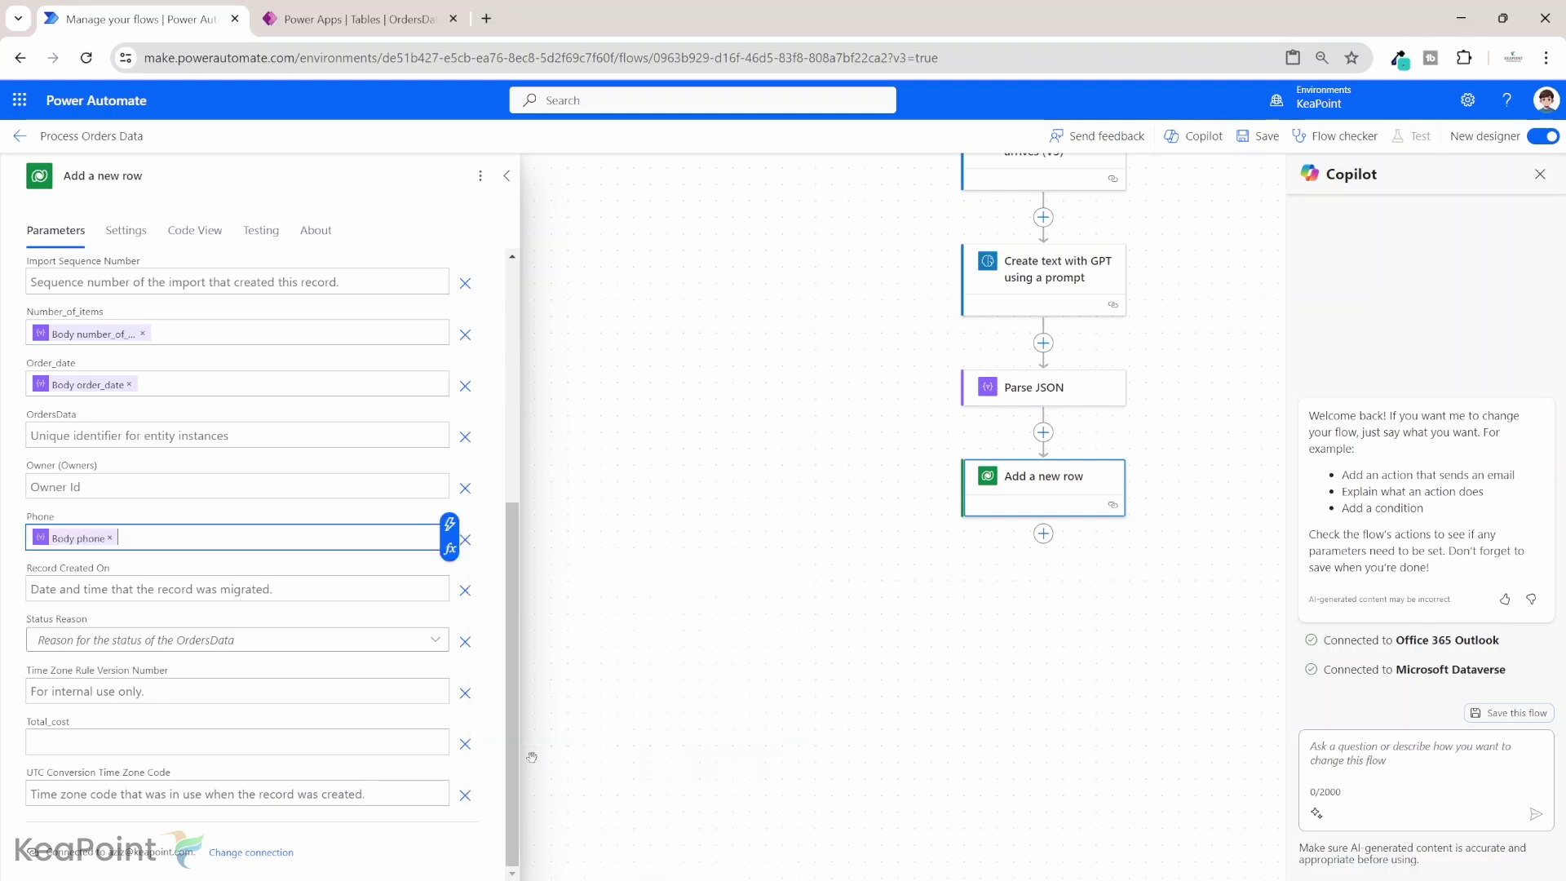
{"action": "left_click", "coordinate": [234, 739]}
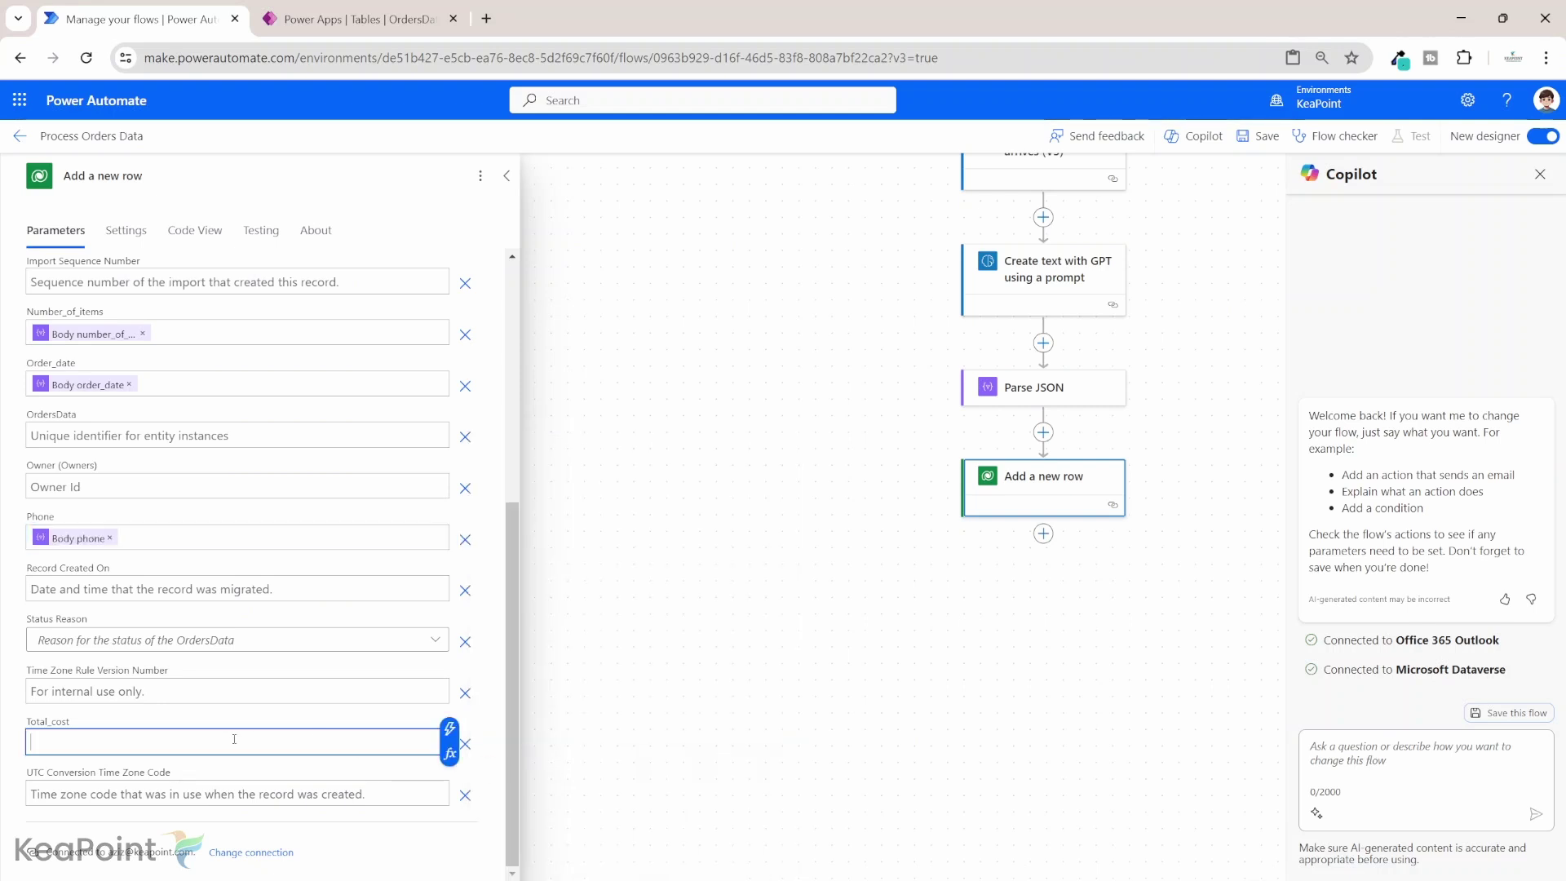
{"action": "left_click", "coordinate": [449, 728]}
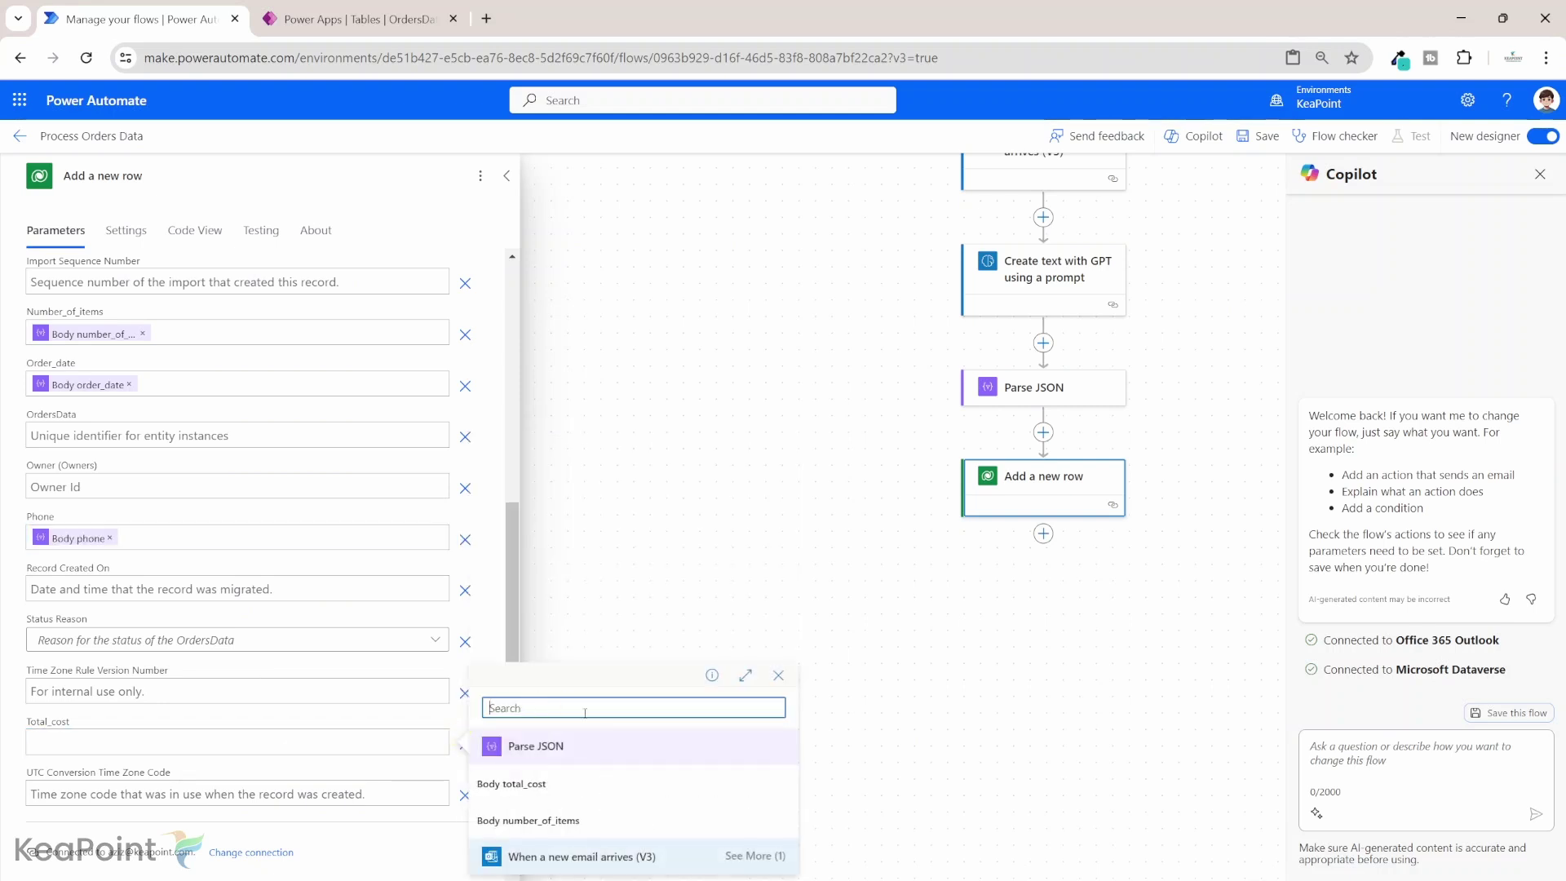
{"action": "left_click", "coordinate": [565, 787]}
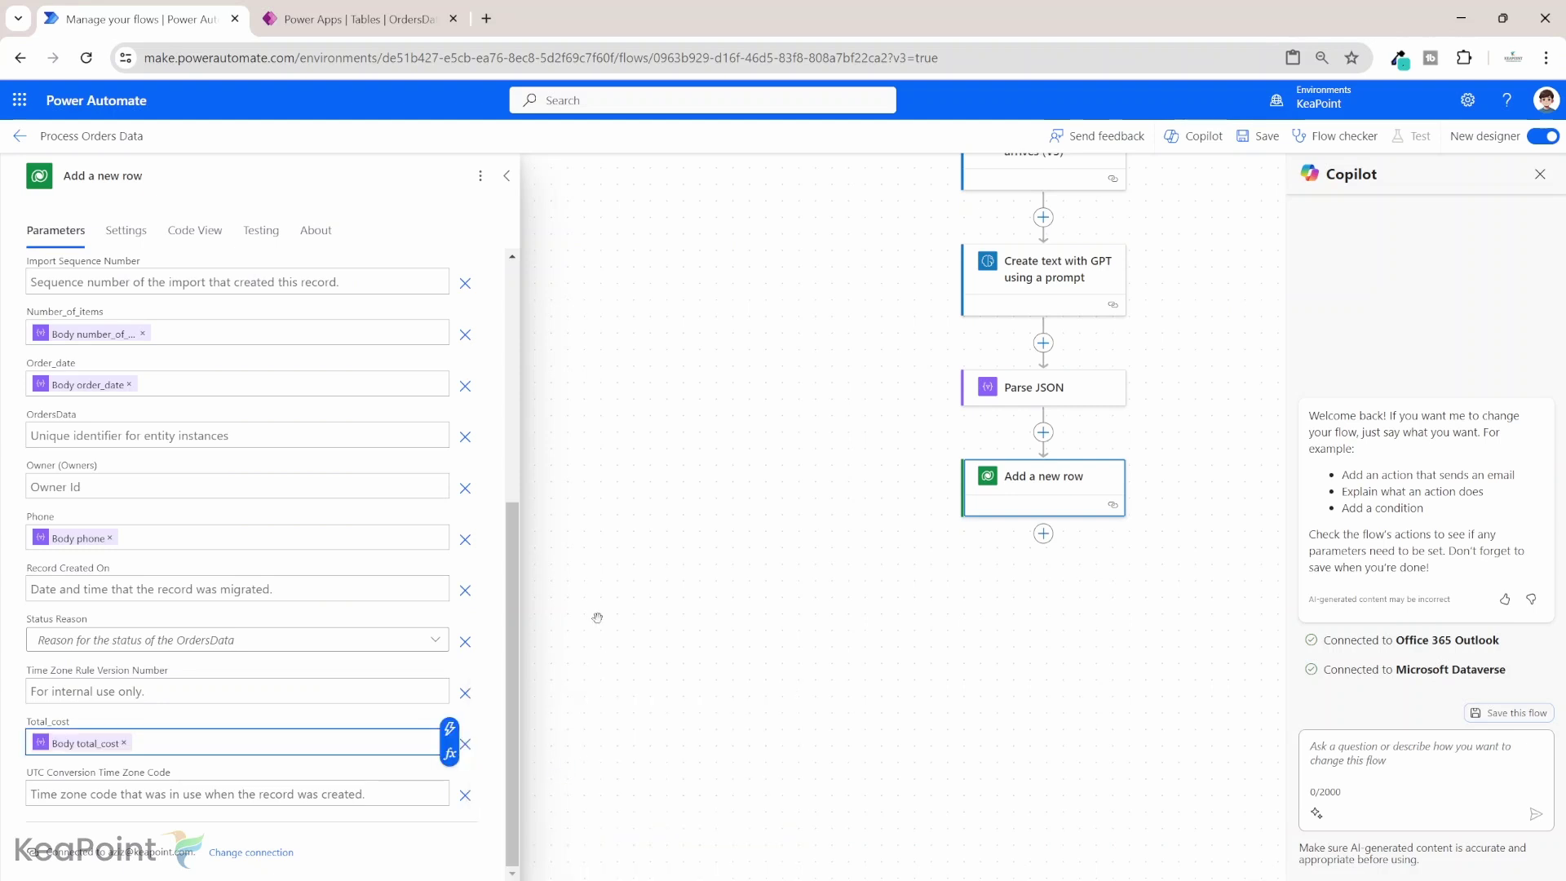
{"action": "scroll", "coordinate": [303, 649], "scroll_direction": "down", "scroll_amount": 5}
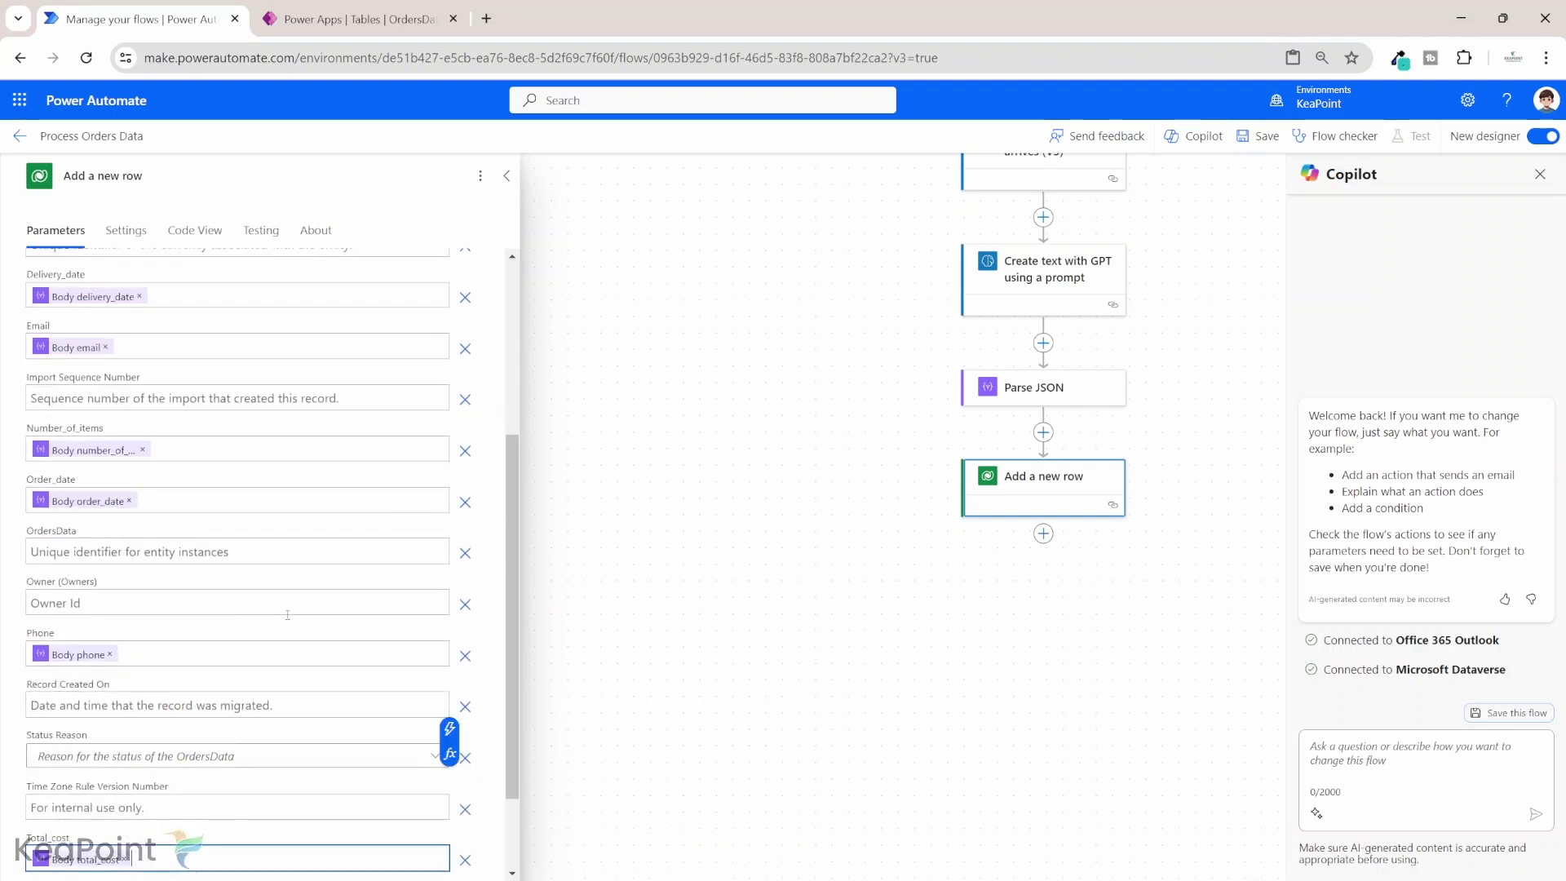
{"action": "scroll", "coordinate": [287, 614], "scroll_direction": "down", "scroll_amount": 1}
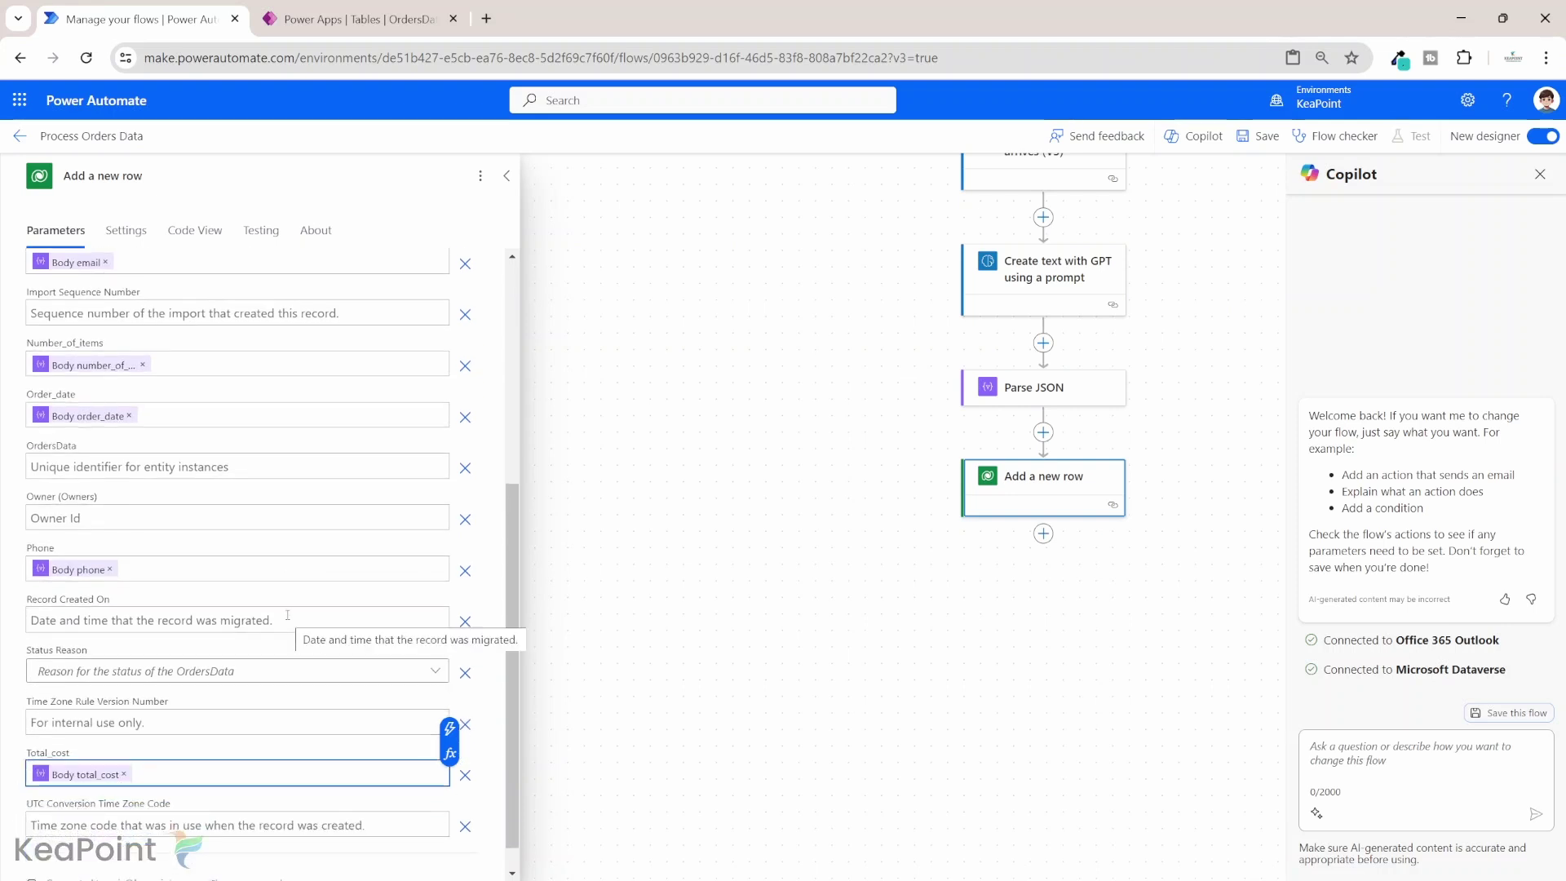
{"action": "scroll", "coordinate": [287, 615], "scroll_direction": "up", "scroll_amount": 5}
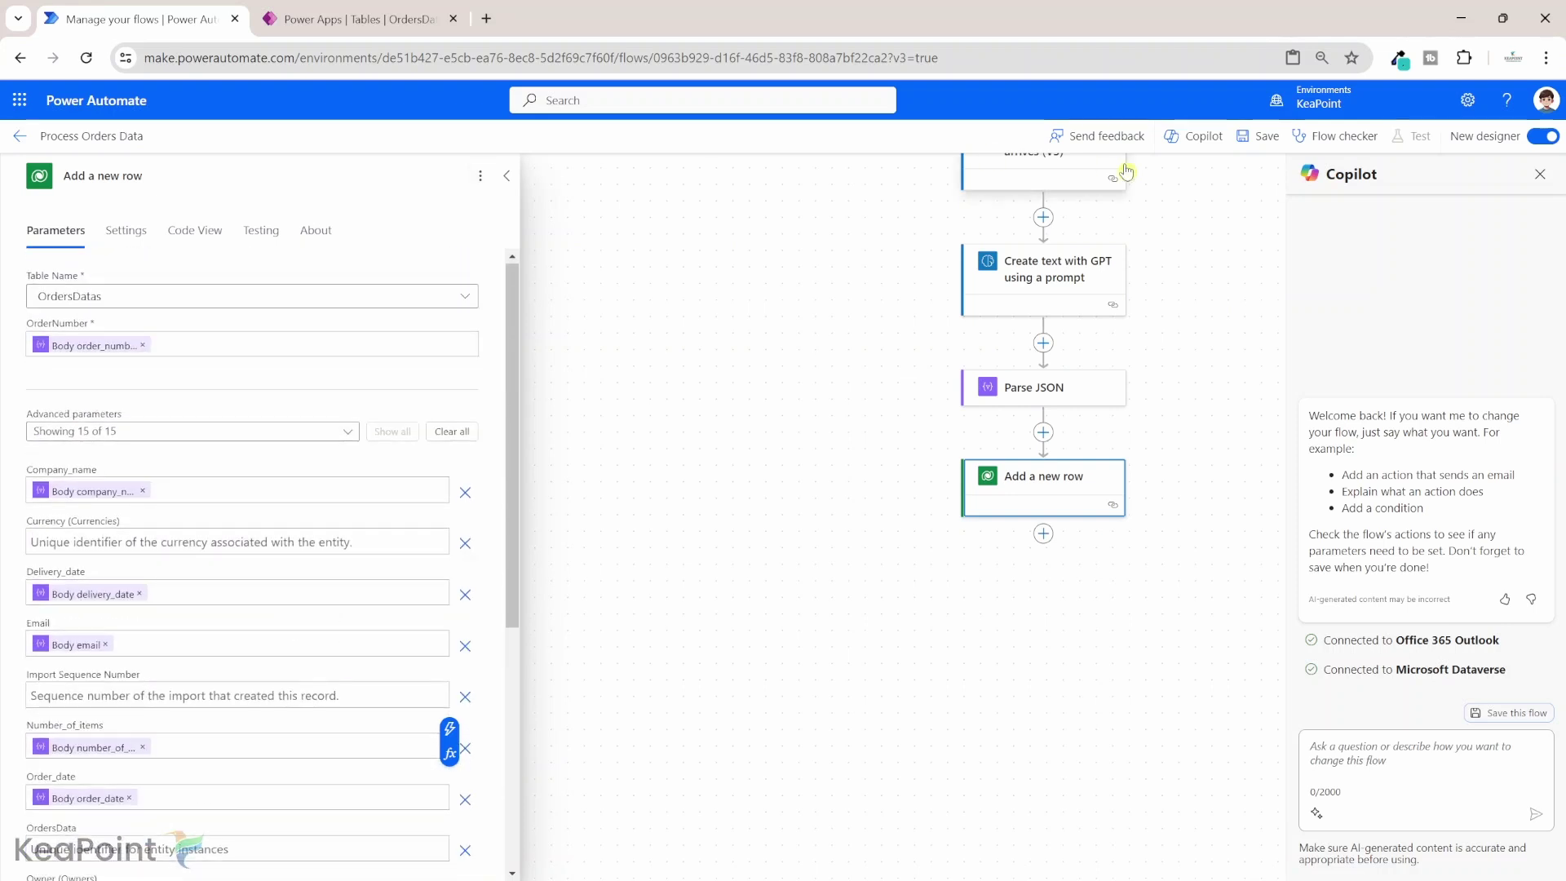
- Save the Process Orders Data flow and dismiss the Flow Checker's content-approval warning
{"action": "left_click", "coordinate": [1261, 137]}
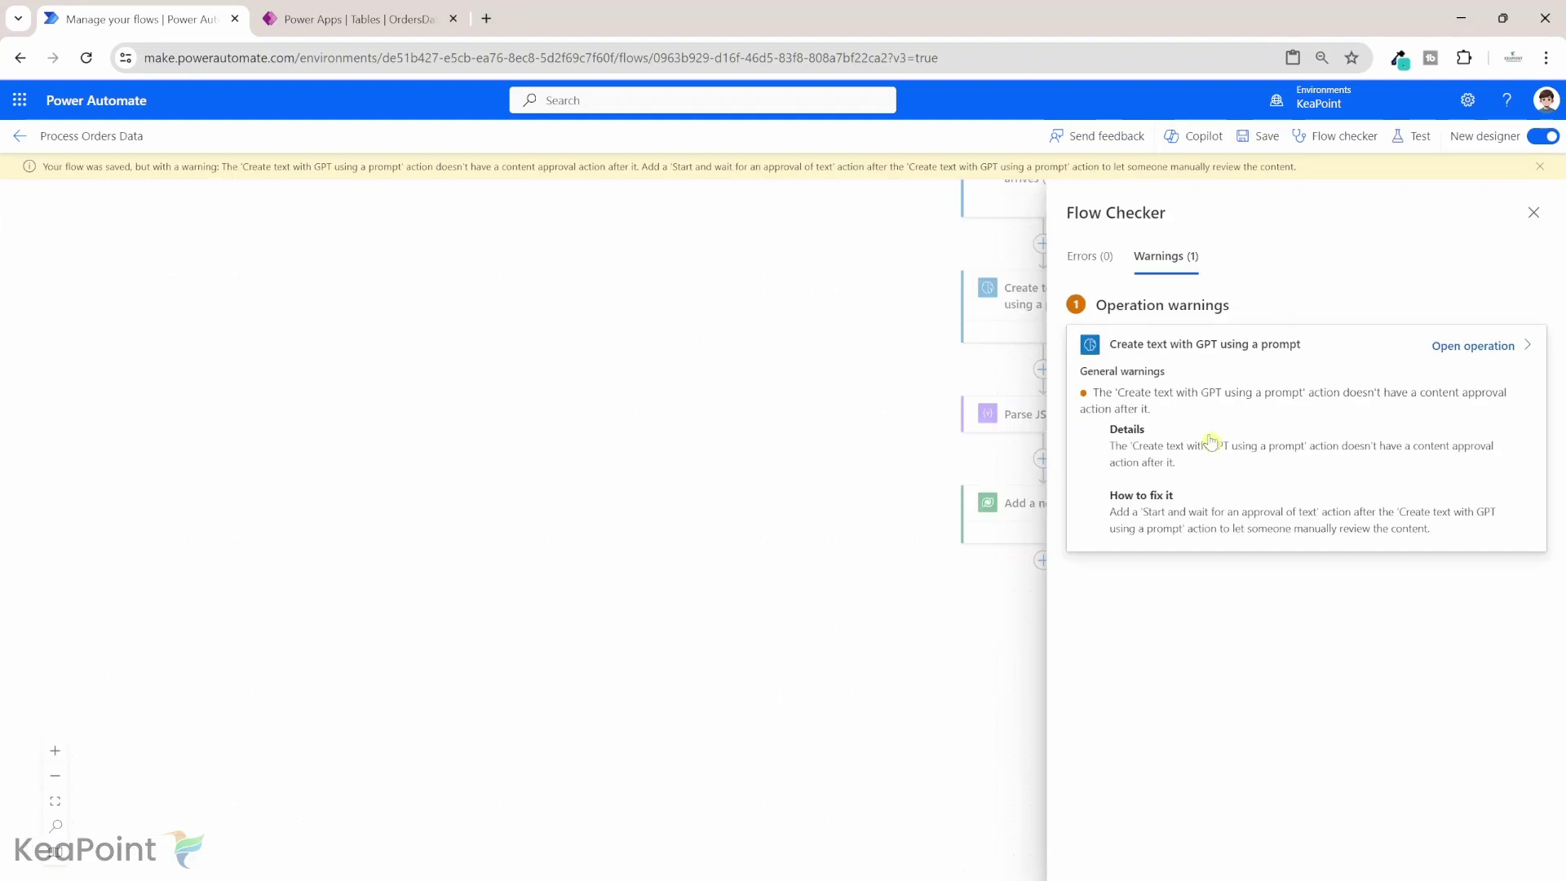
{"action": "left_click", "coordinate": [1534, 214]}
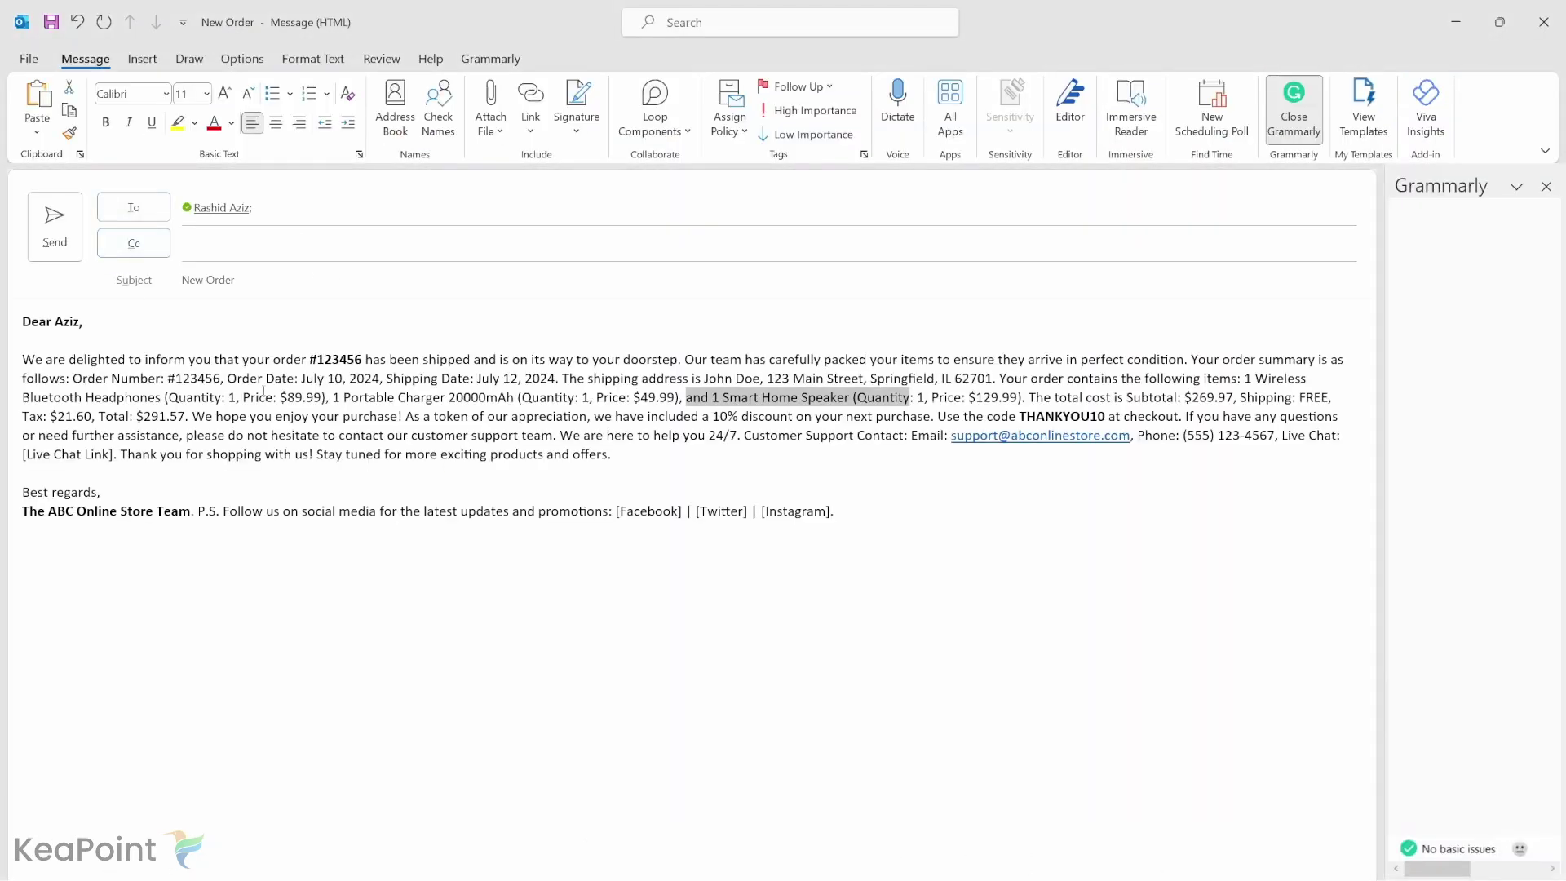
- Send the New Order email, return to the flow's details page, and minimize the received message
{"action": "left_click", "coordinate": [368, 363]}
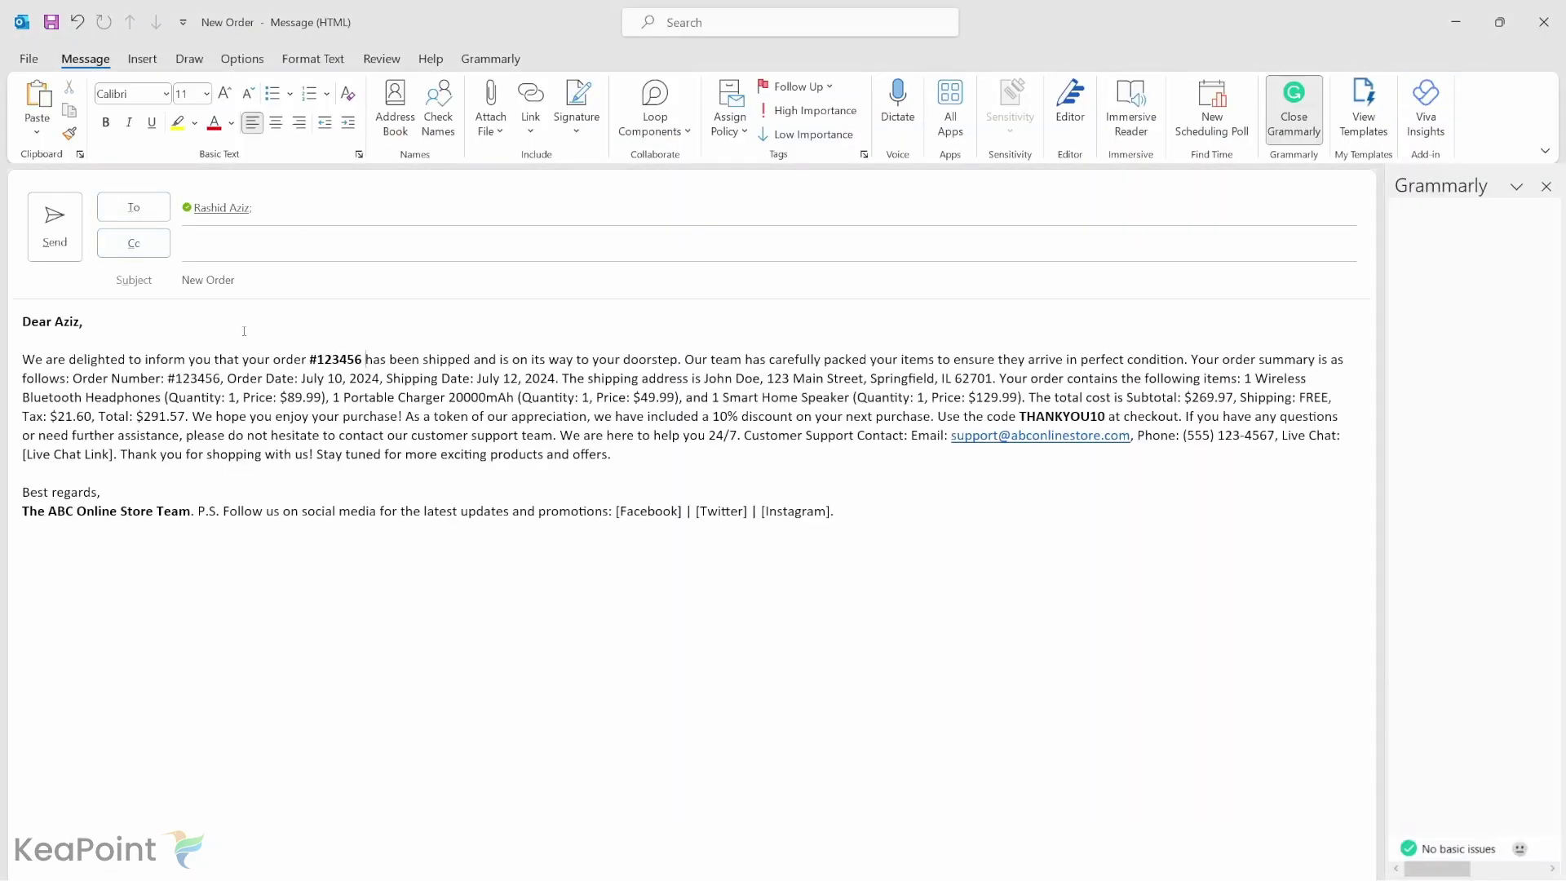
{"action": "left_click", "coordinate": [55, 232]}
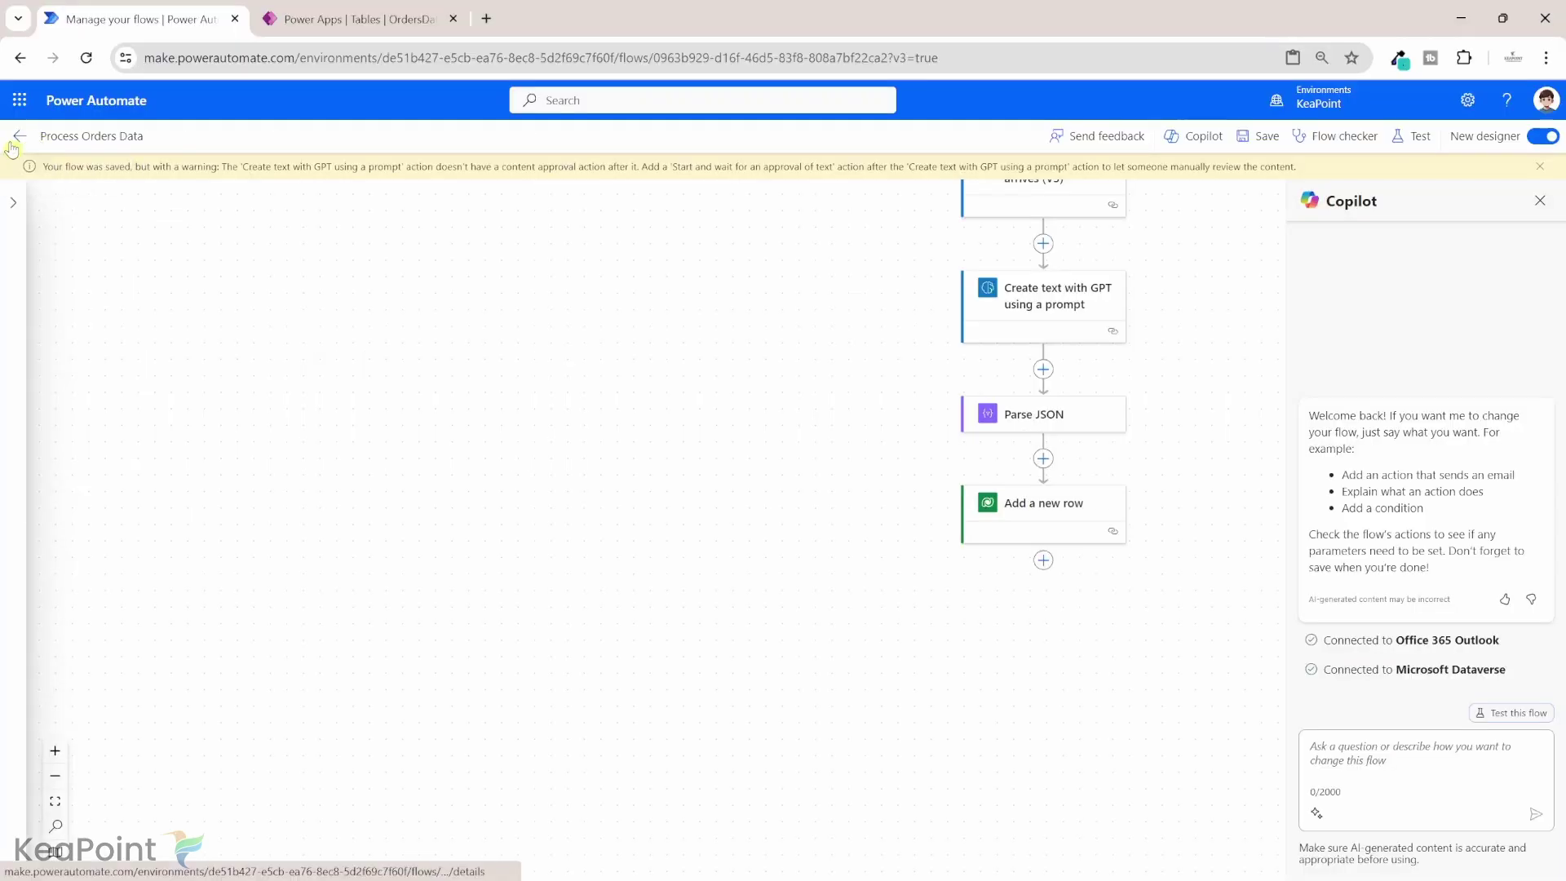
{"action": "left_click", "coordinate": [18, 137]}
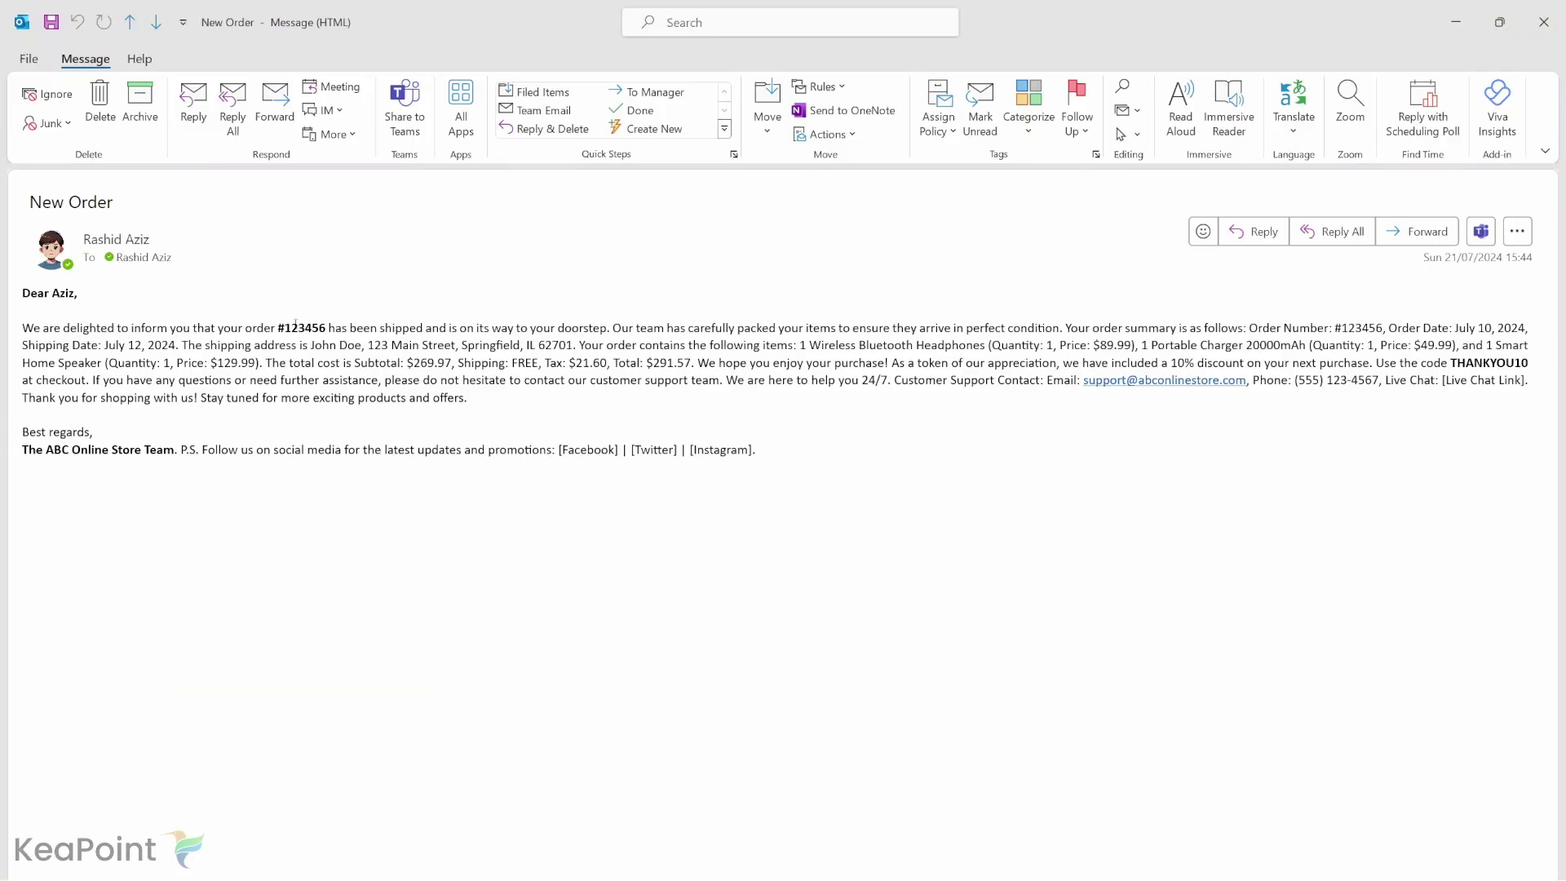
{"action": "left_click", "coordinate": [1457, 16]}
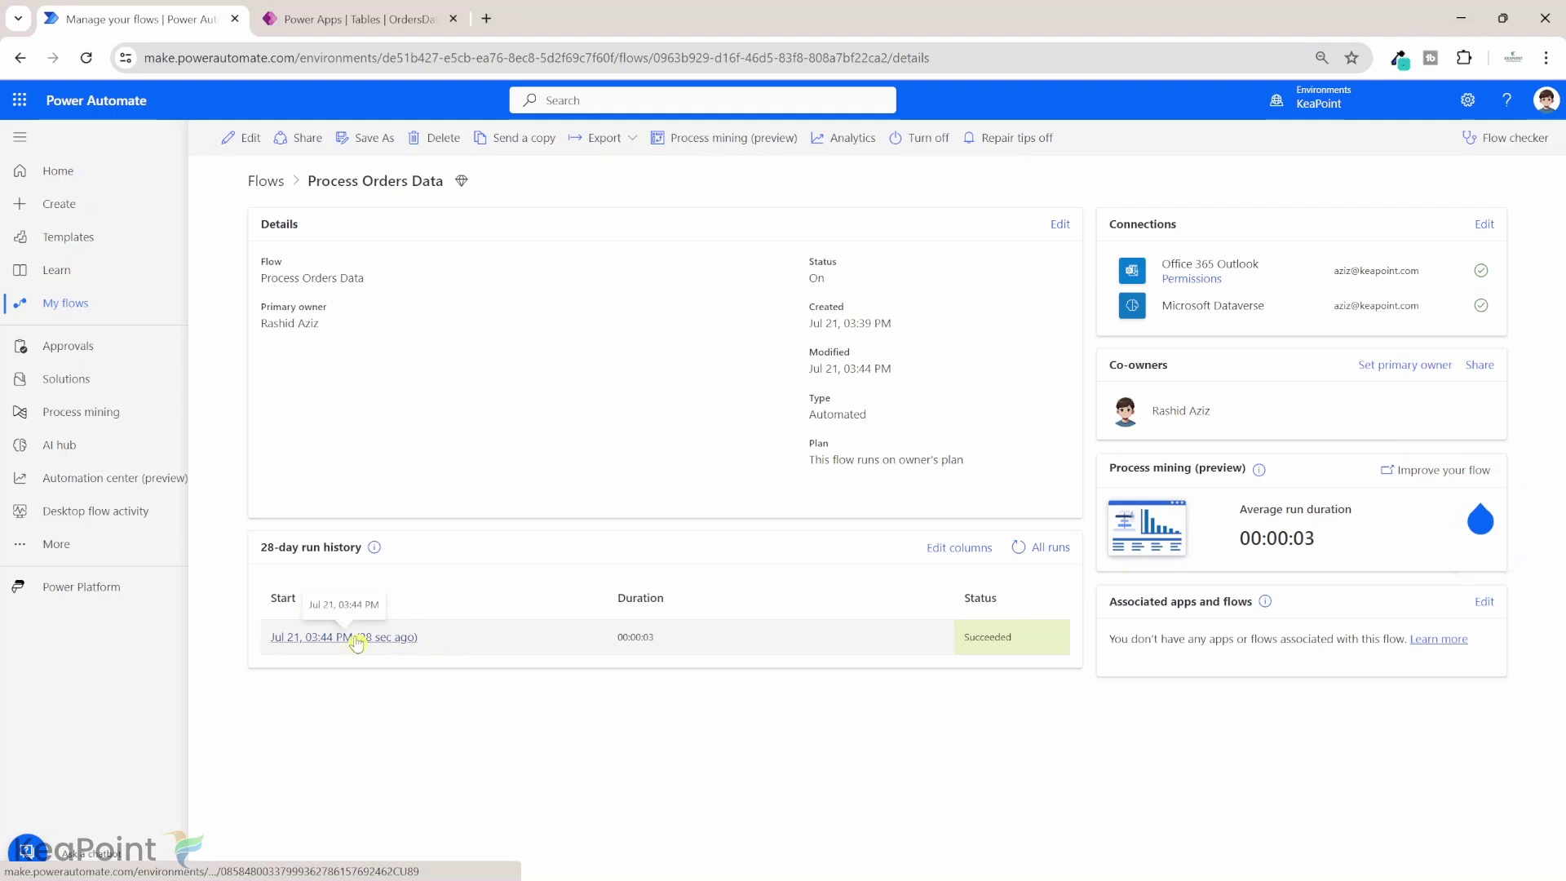
- Open the latest successful run and review the GPT step's inputs and outputs
{"action": "left_click", "coordinate": [356, 643]}
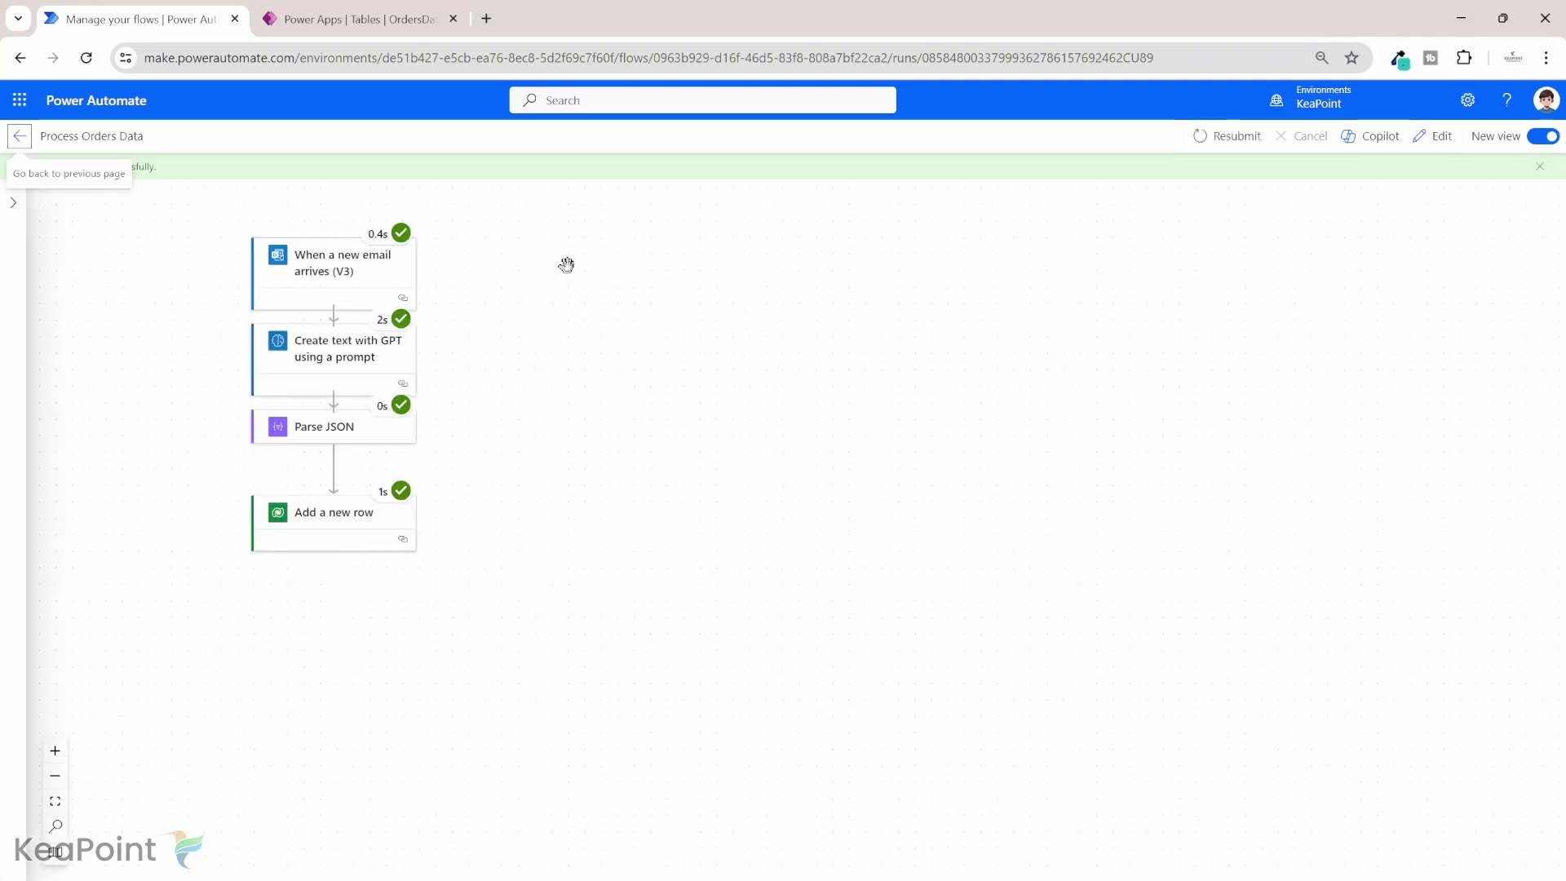
{"action": "left_click", "coordinate": [340, 383]}
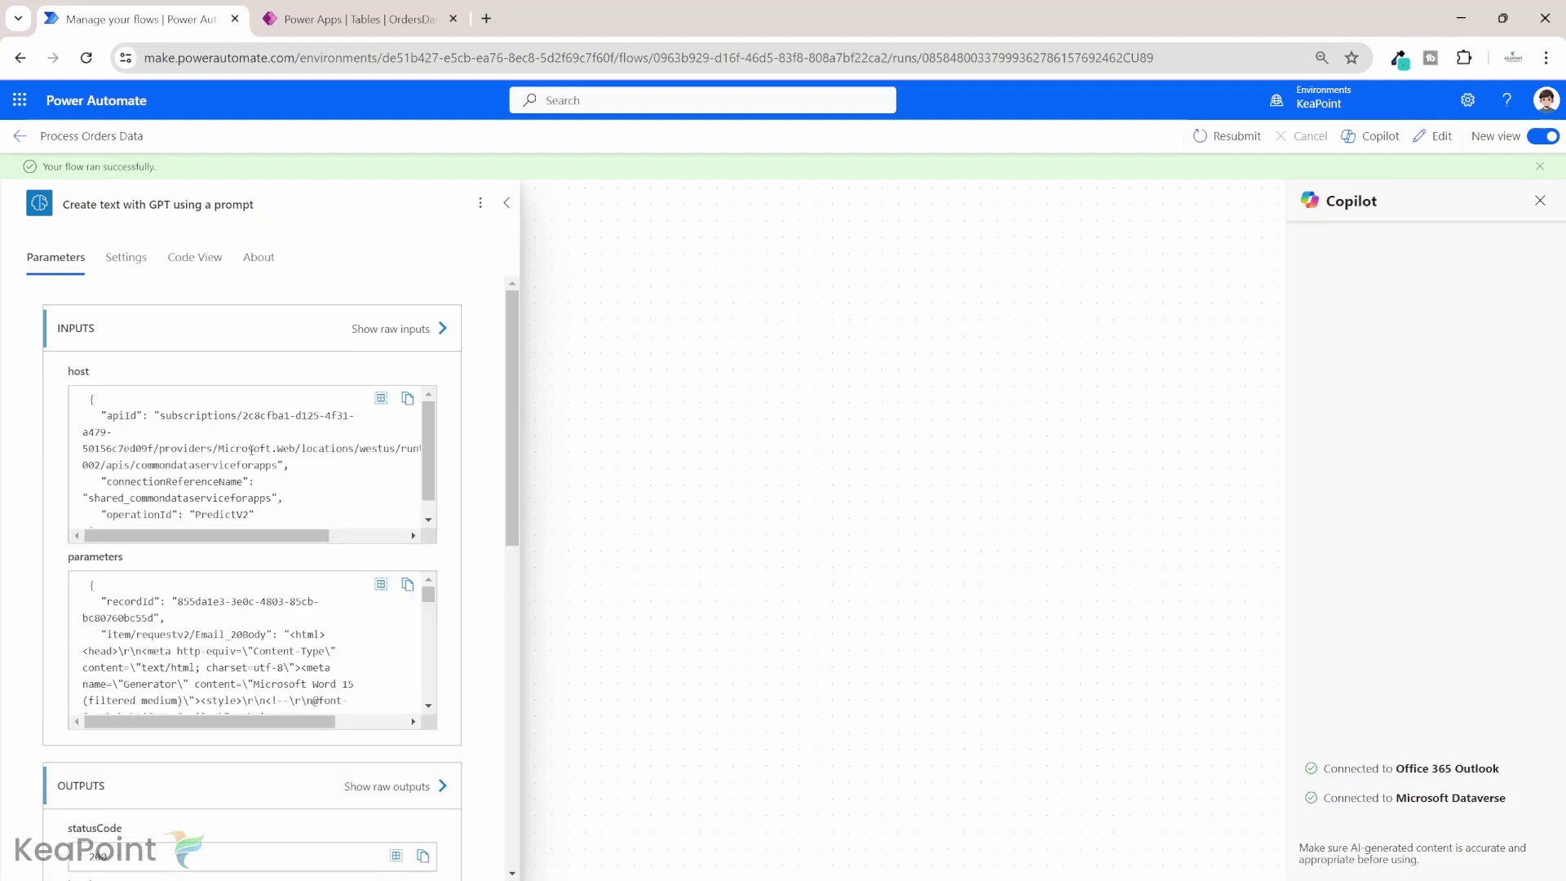
{"action": "scroll", "coordinate": [319, 587], "scroll_direction": "down", "scroll_amount": 5}
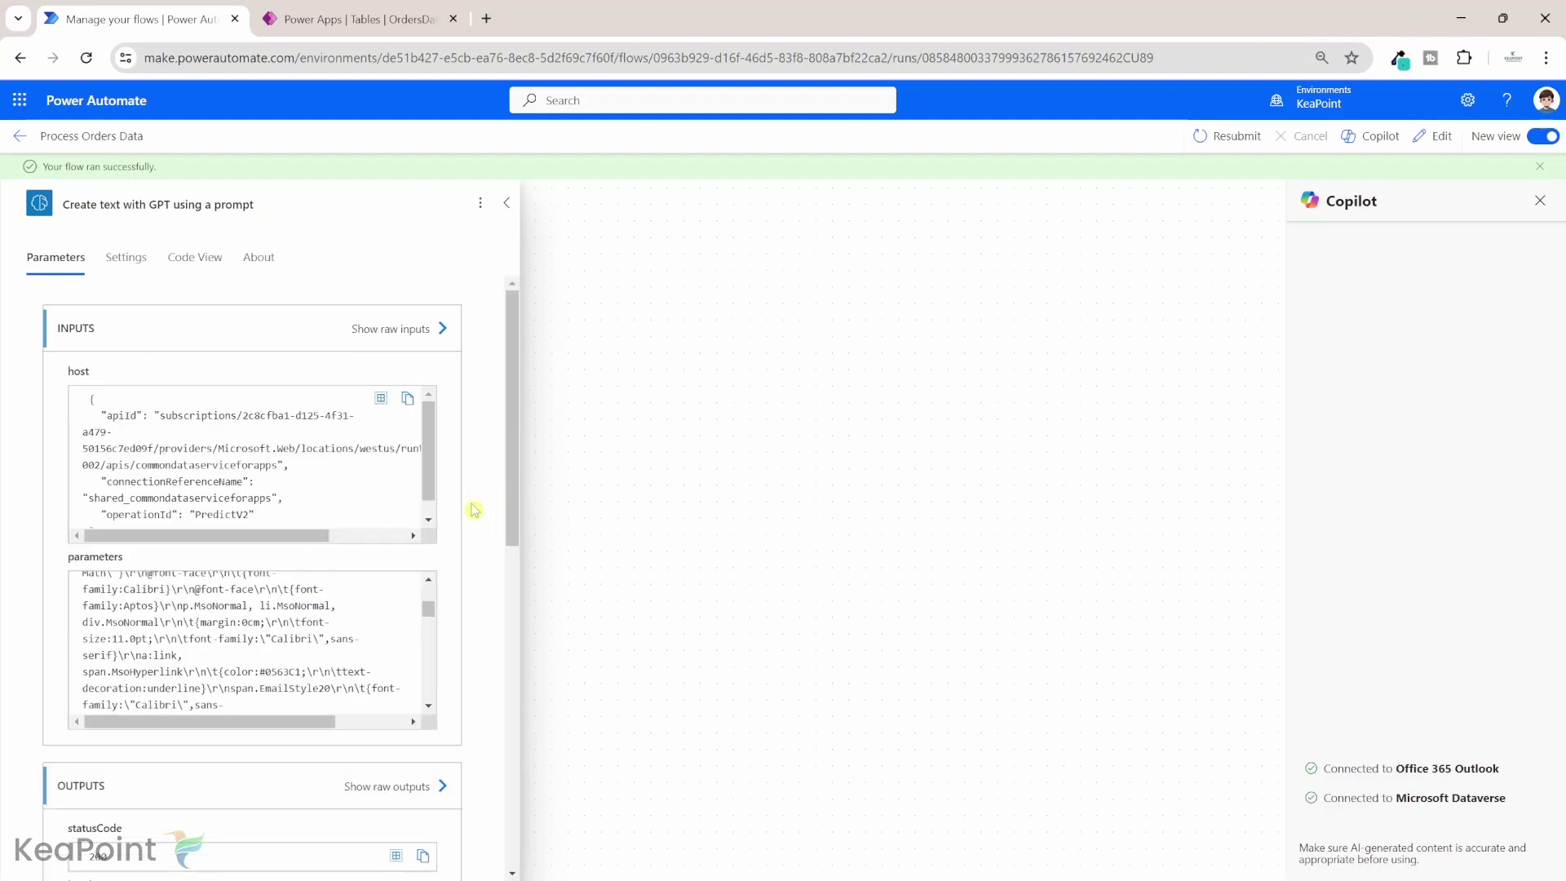
{"action": "scroll", "coordinate": [473, 510], "scroll_direction": "down", "scroll_amount": 3}
{"action": "scroll", "coordinate": [474, 510], "scroll_direction": "down", "scroll_amount": 3}
{"action": "key", "text": "Escape"}
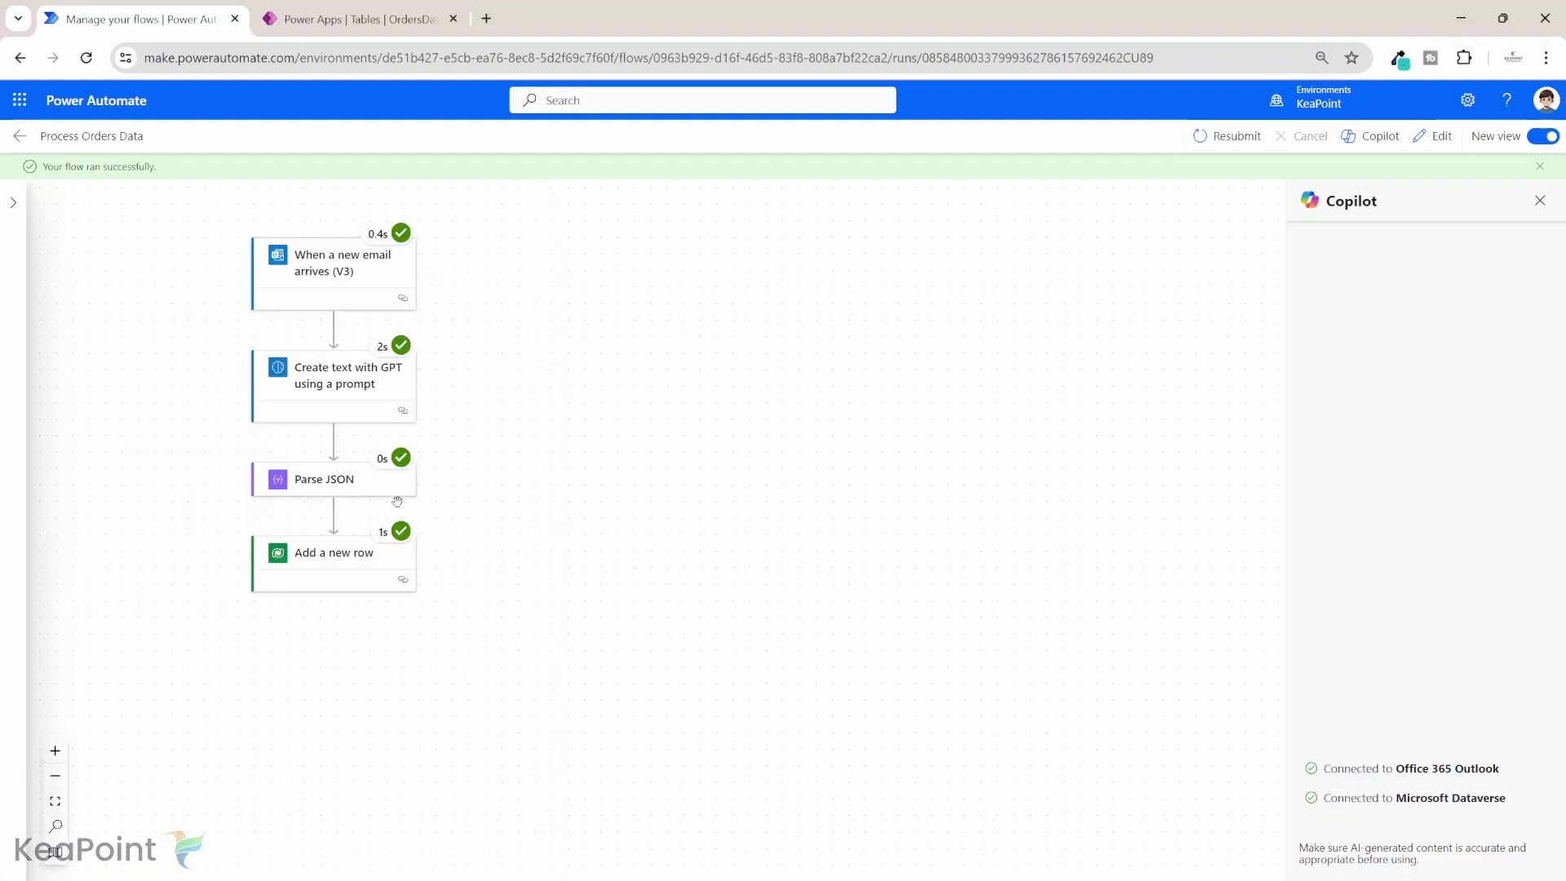
- Review the Parse JSON step's results in the run details
{"action": "left_click", "coordinate": [347, 485]}
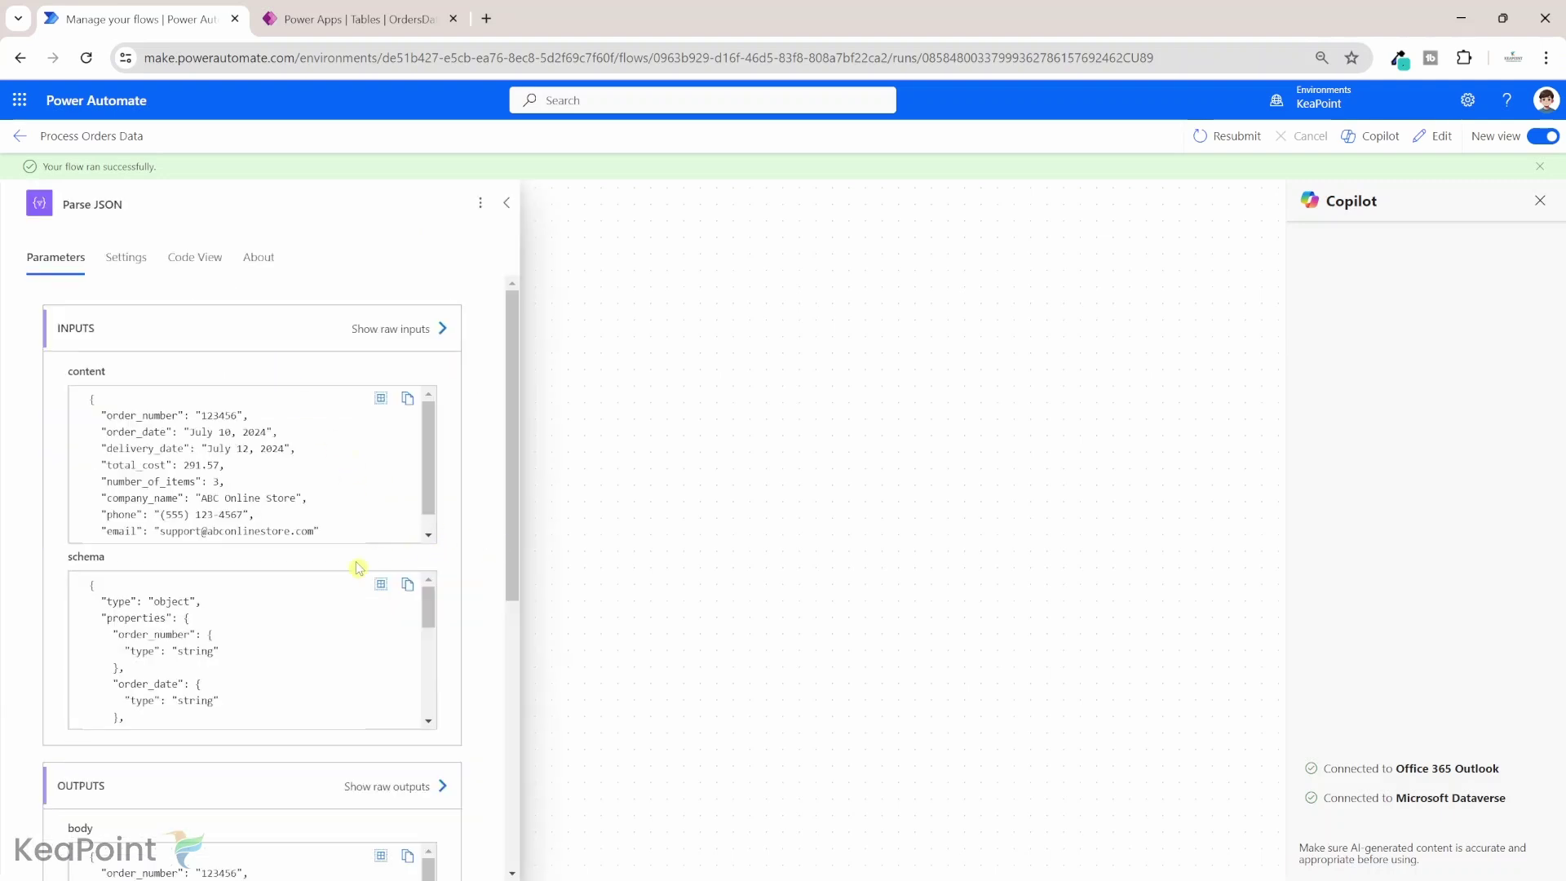
{"action": "scroll", "coordinate": [467, 554], "scroll_direction": "down", "scroll_amount": 5}
{"action": "scroll", "coordinate": [311, 549], "scroll_direction": "down", "scroll_amount": 1}
{"action": "scroll", "coordinate": [310, 553], "scroll_direction": "up", "scroll_amount": 1}
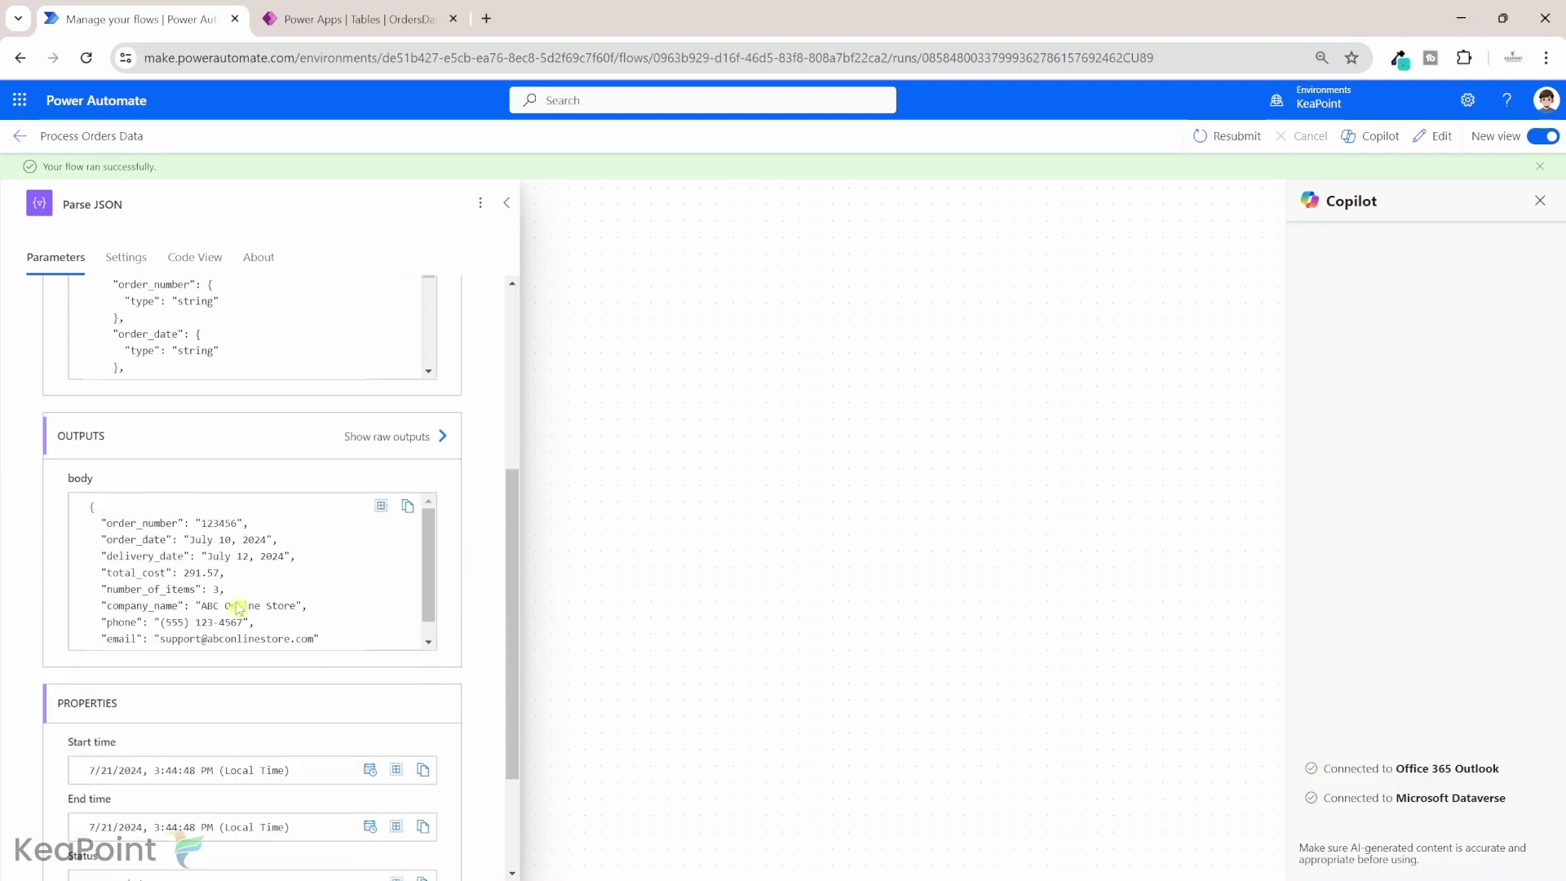
{"action": "left_click", "coordinate": [657, 506]}
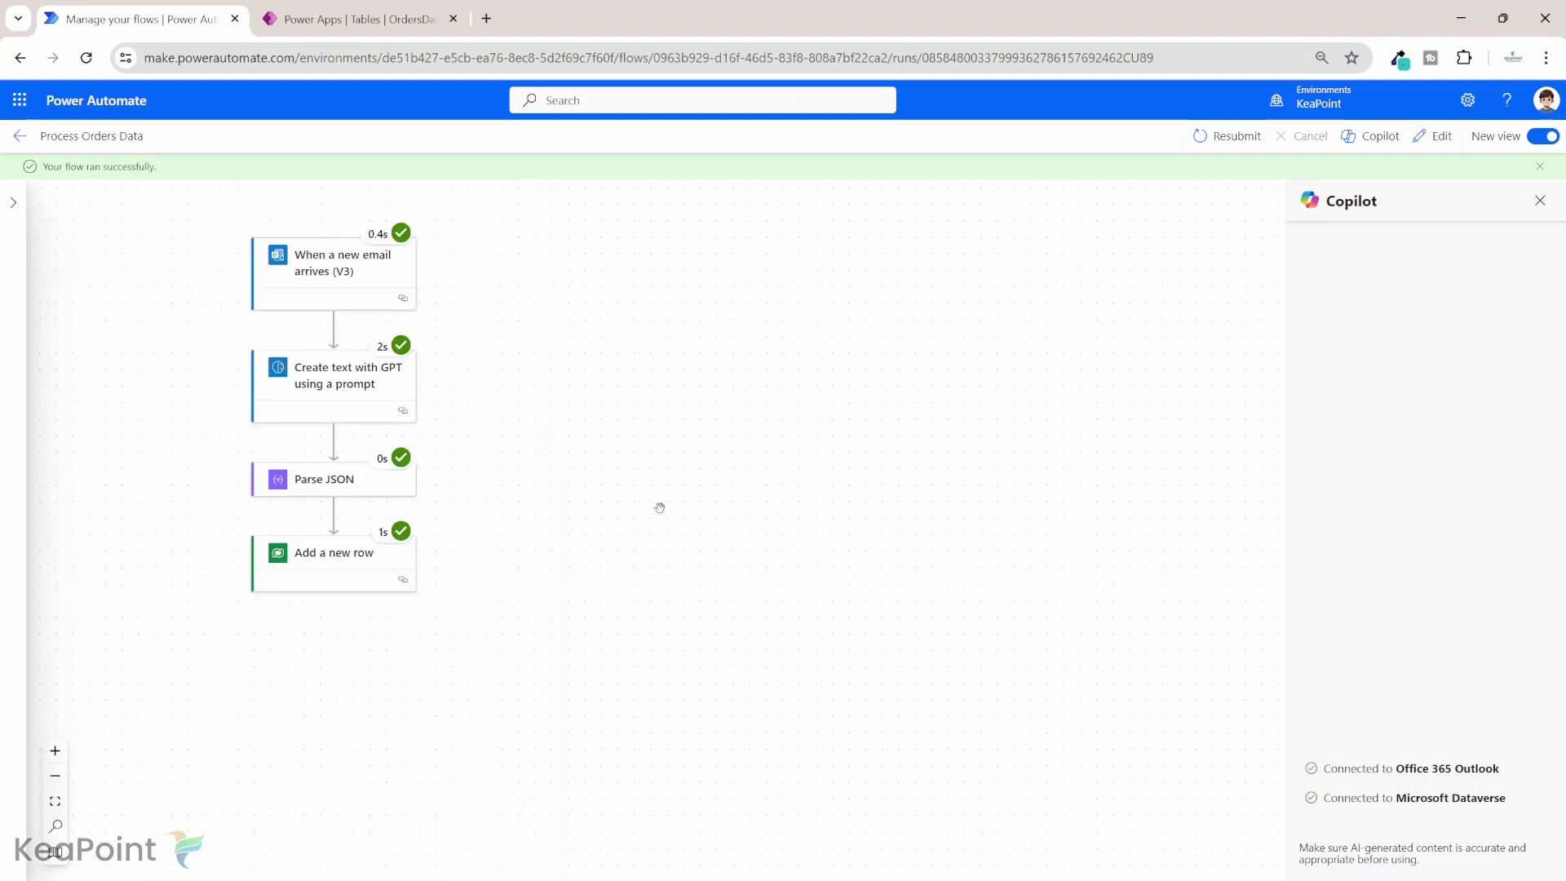
- Check the Add a new row step's output, then bring up the OrdersData table in Power Apps
{"action": "left_click", "coordinate": [353, 548]}
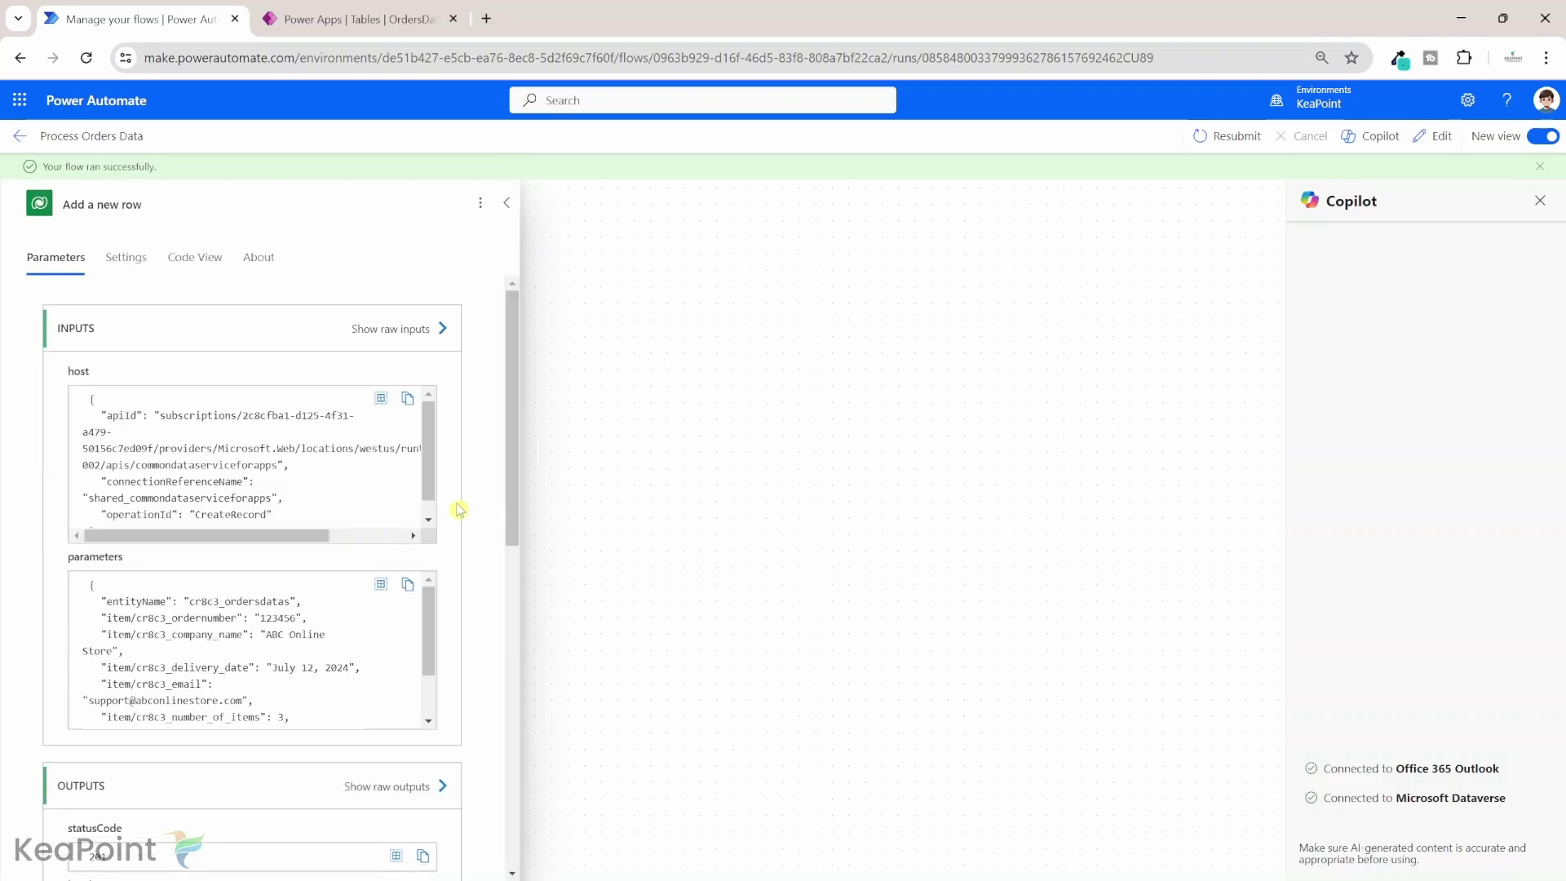
{"action": "scroll", "coordinate": [459, 510], "scroll_direction": "down", "scroll_amount": 10}
{"action": "scroll", "coordinate": [459, 509], "scroll_direction": "down", "scroll_amount": 1}
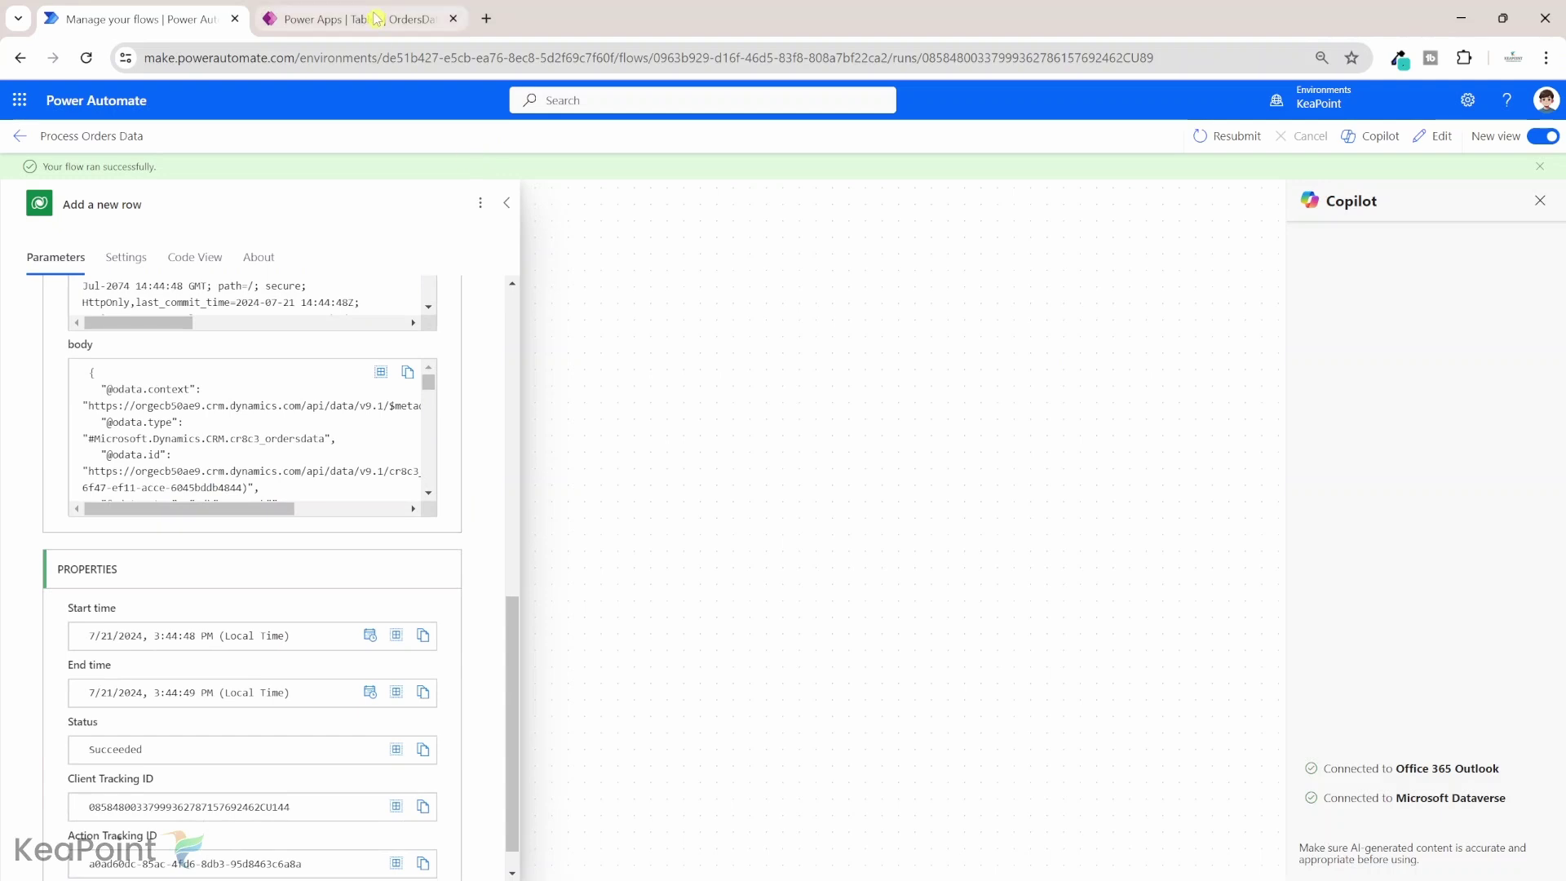
{"action": "left_click", "coordinate": [376, 18]}
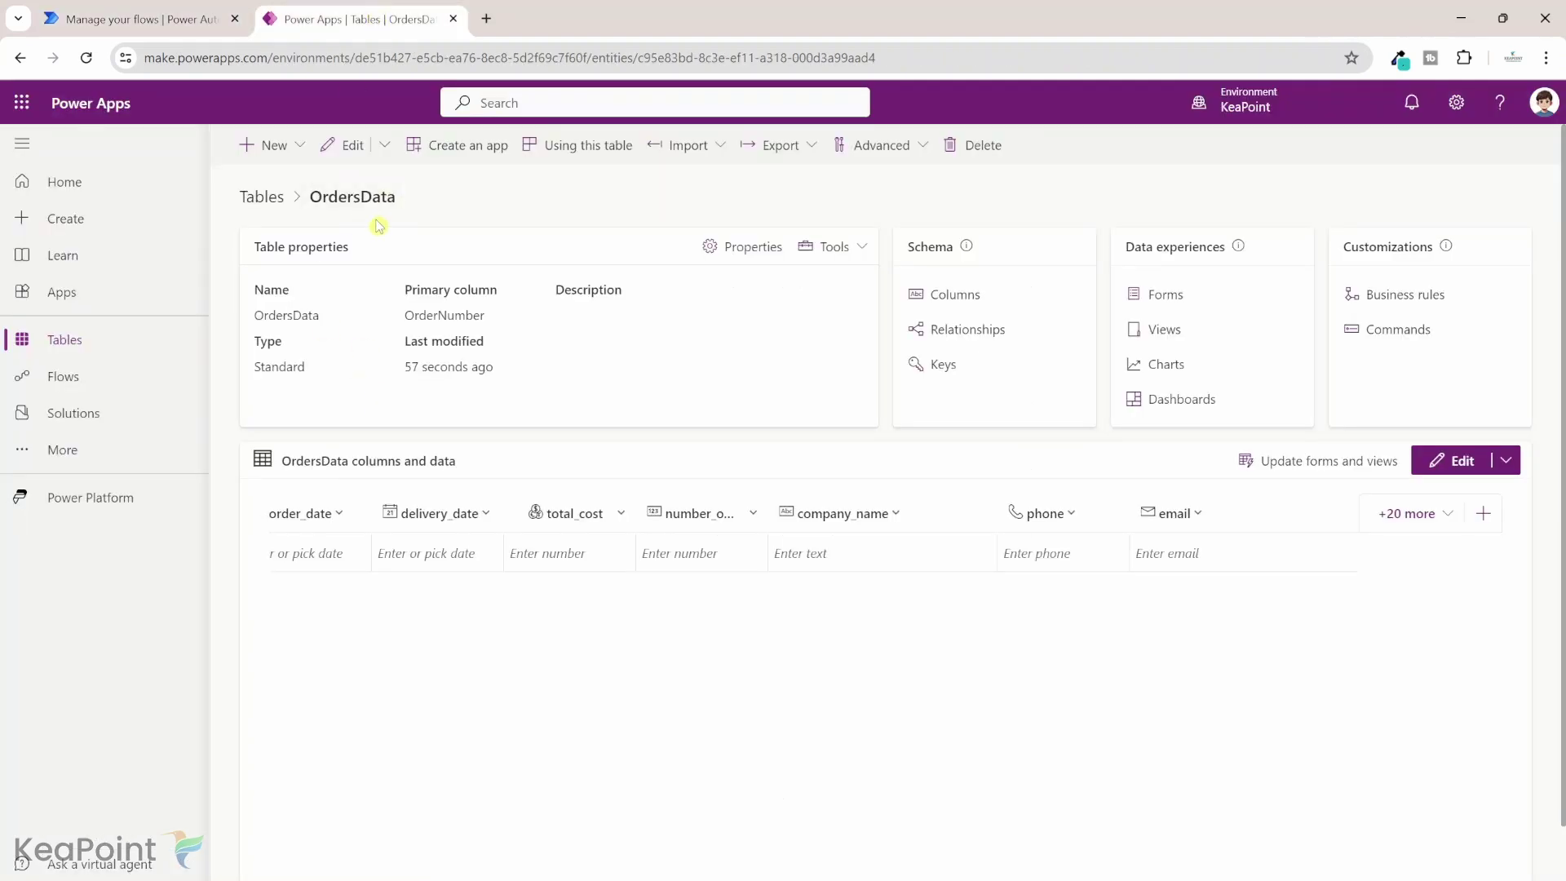
- Reload the OrdersData table and scroll right to verify the new ABC Online Store order row
{"action": "left_click", "coordinate": [88, 59]}
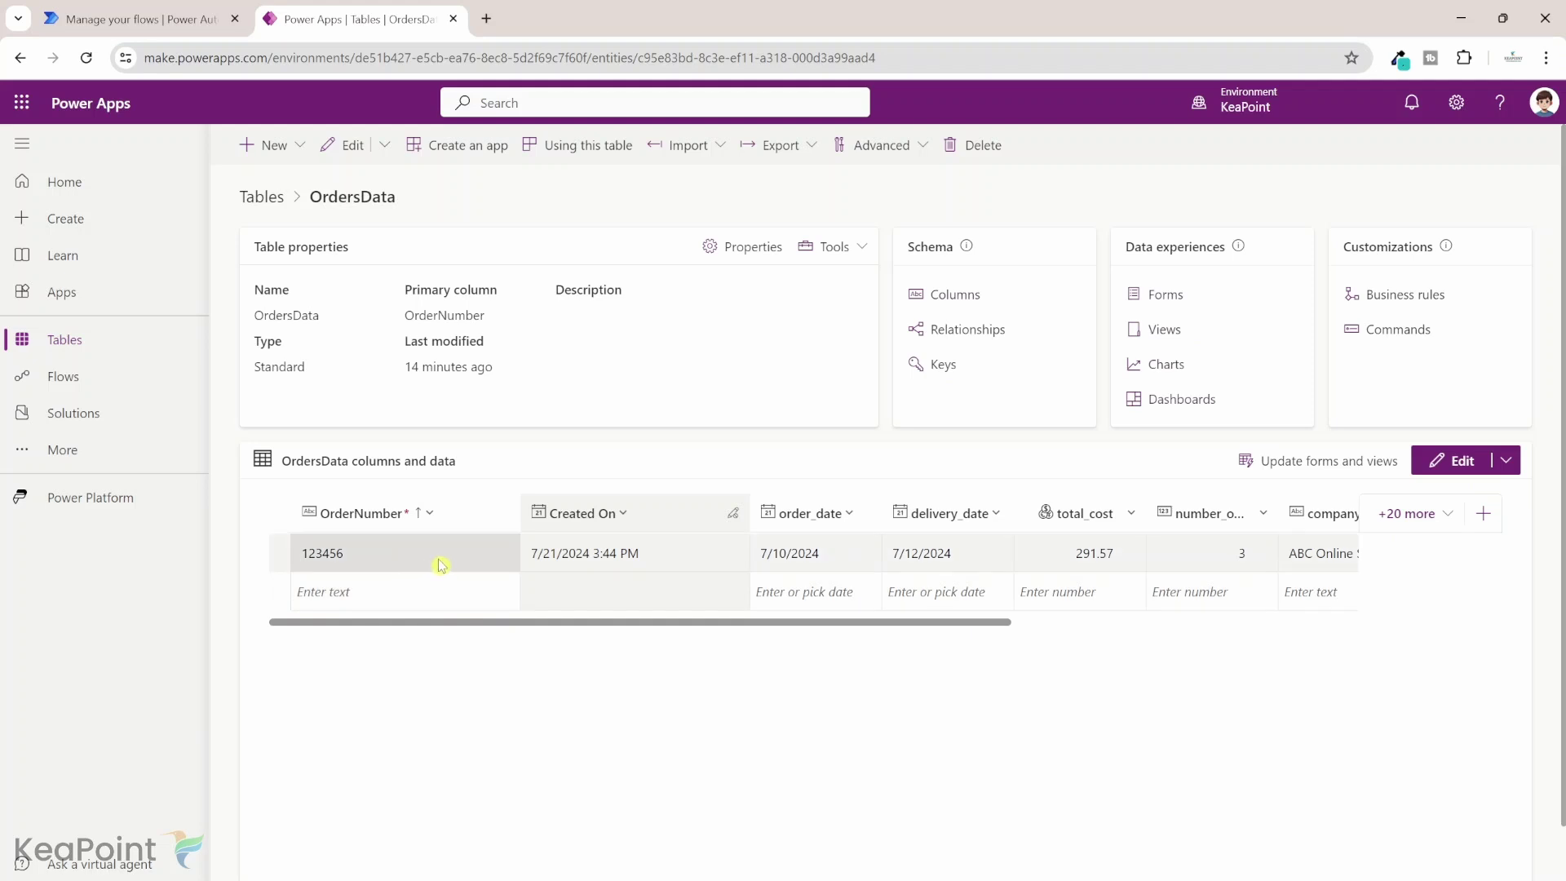
{"action": "scroll", "coordinate": [832, 557], "scroll_direction": "right", "scroll_amount": 6}
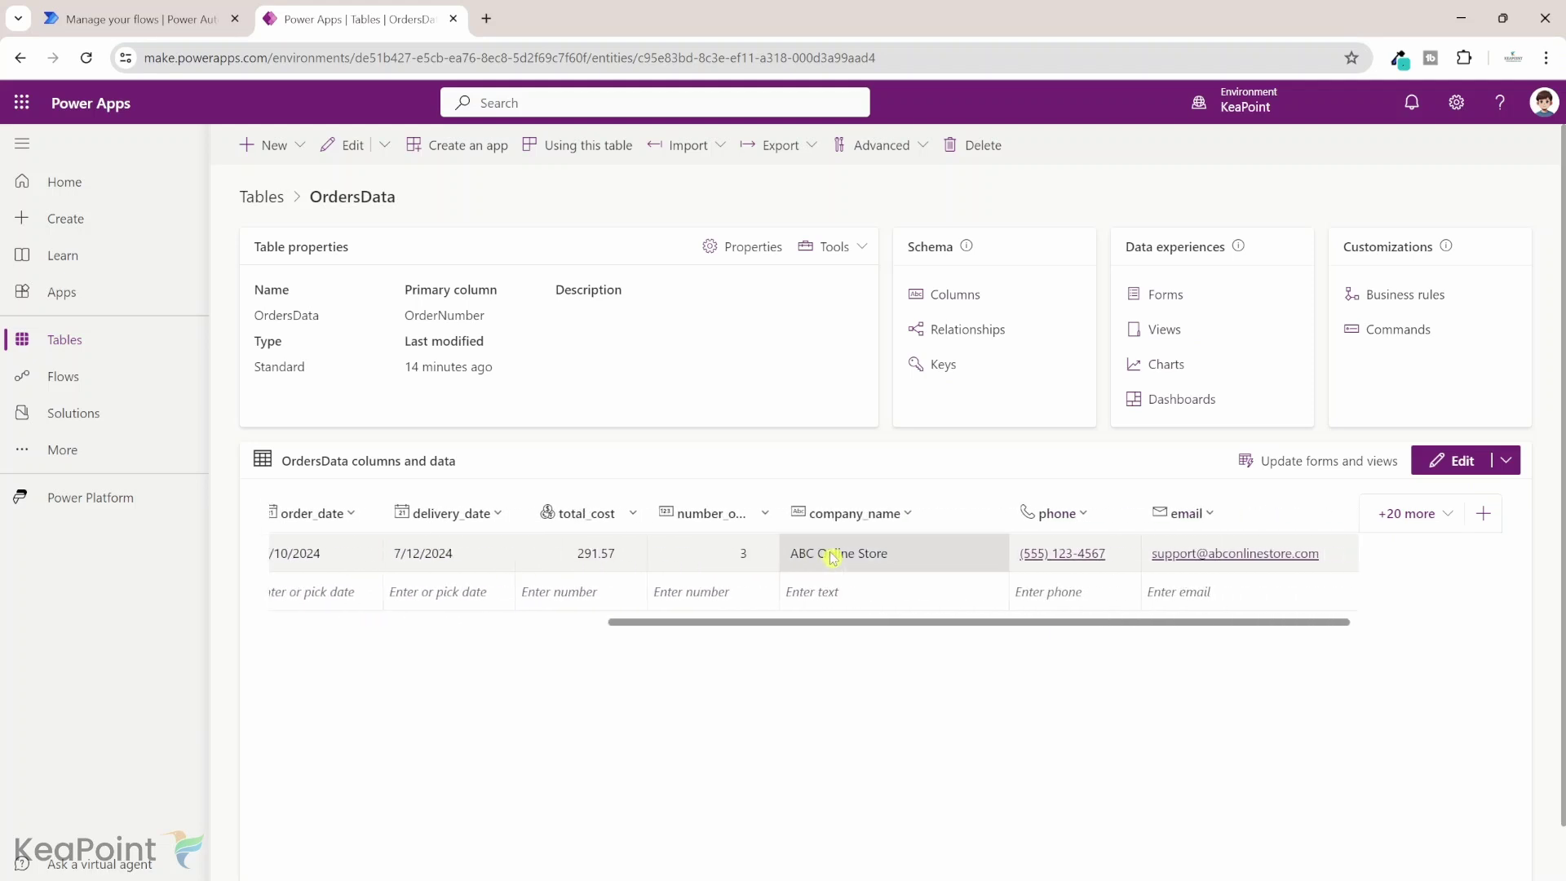